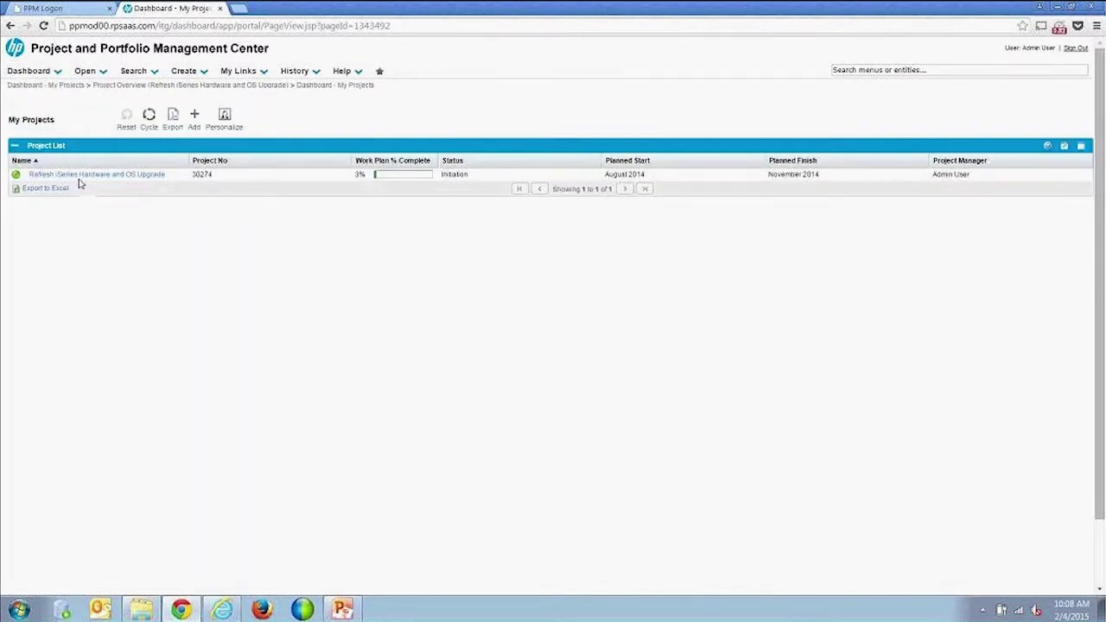
Open the Refresh iSeries Hardware and OS Upgrade project and look through its embedded SharePoint workspace and project cost sections
click(128, 175)
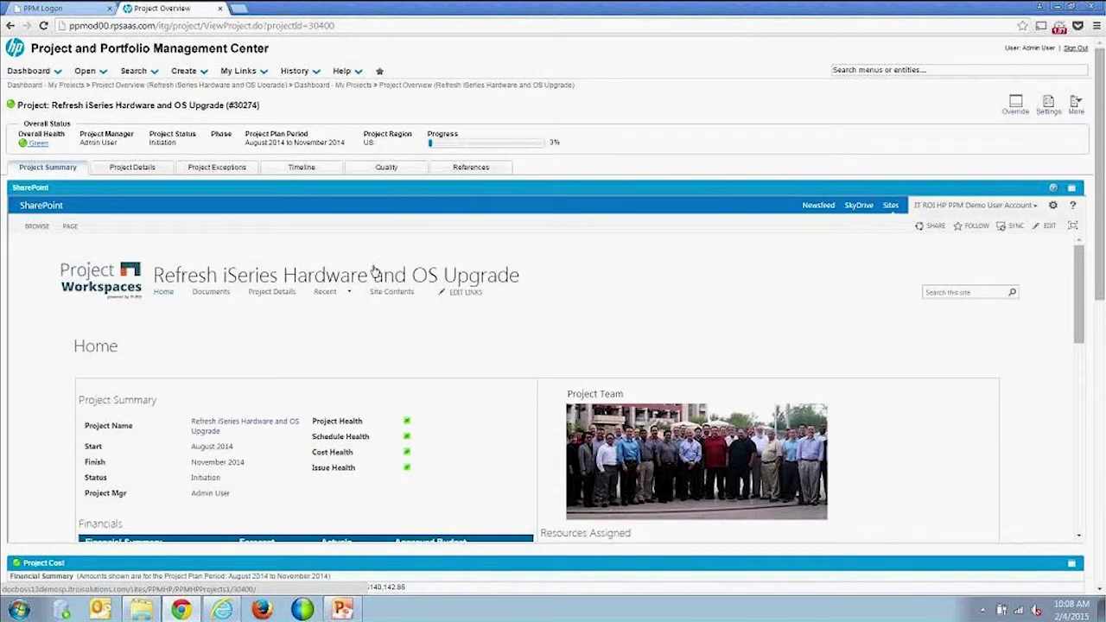
scroll(171, 298, down, 5)
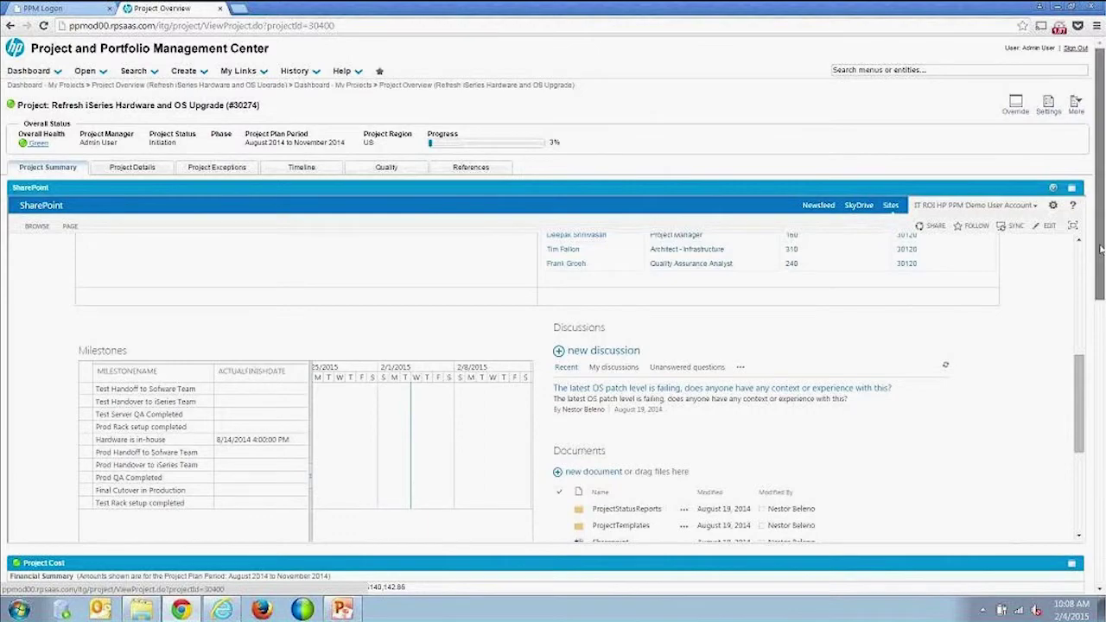
scroll(1082, 439, down, 5)
scroll(1081, 440, up, 2)
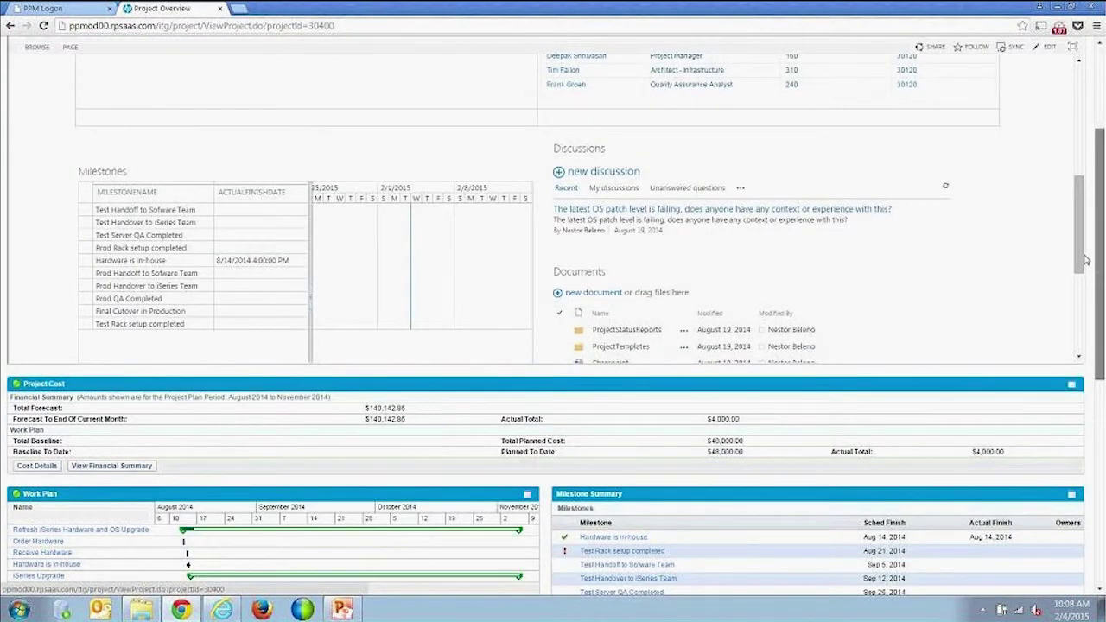
scroll(1086, 261, up, 2)
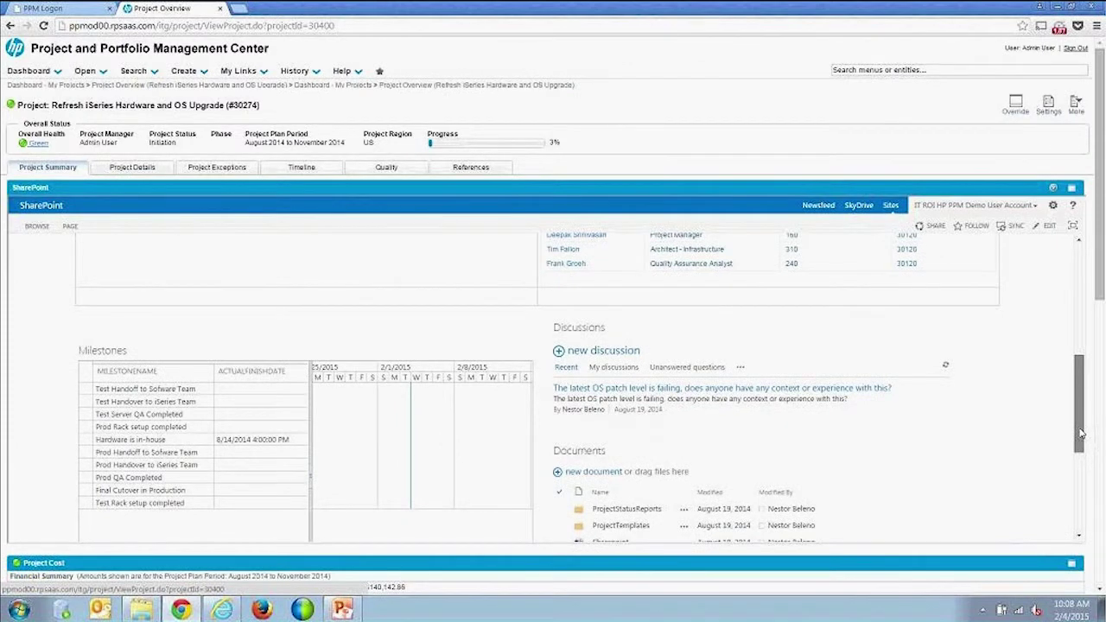
scroll(1080, 433, up, 5)
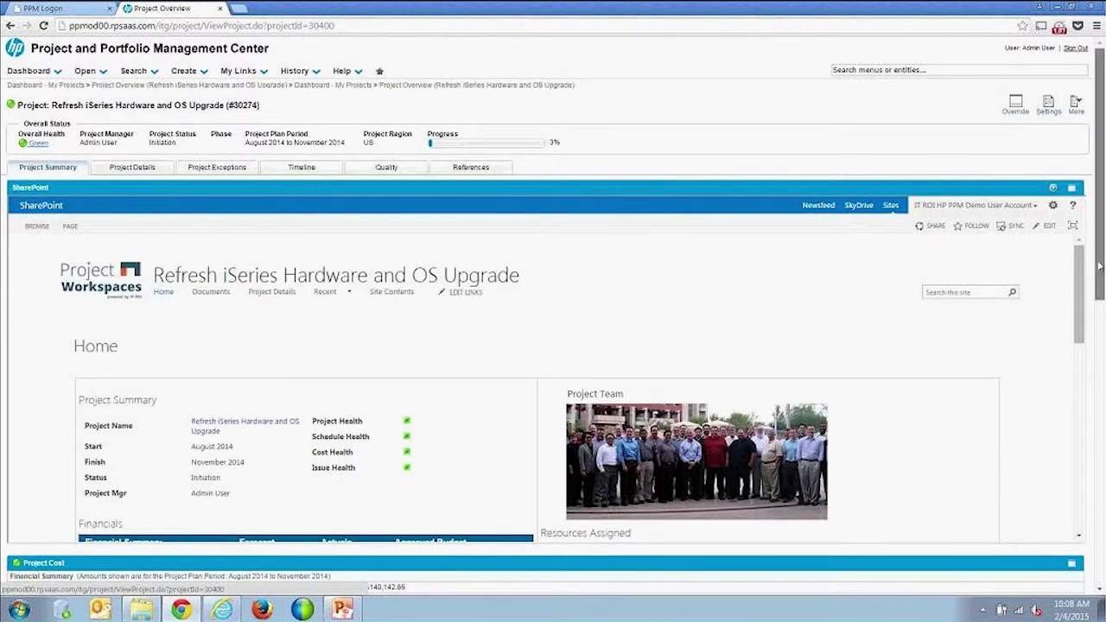
Upload kPurgeStart.sh from the local ppm-purge folder into the Documents library of the embedded SharePoint workspace
scroll(1085, 233, down, 1)
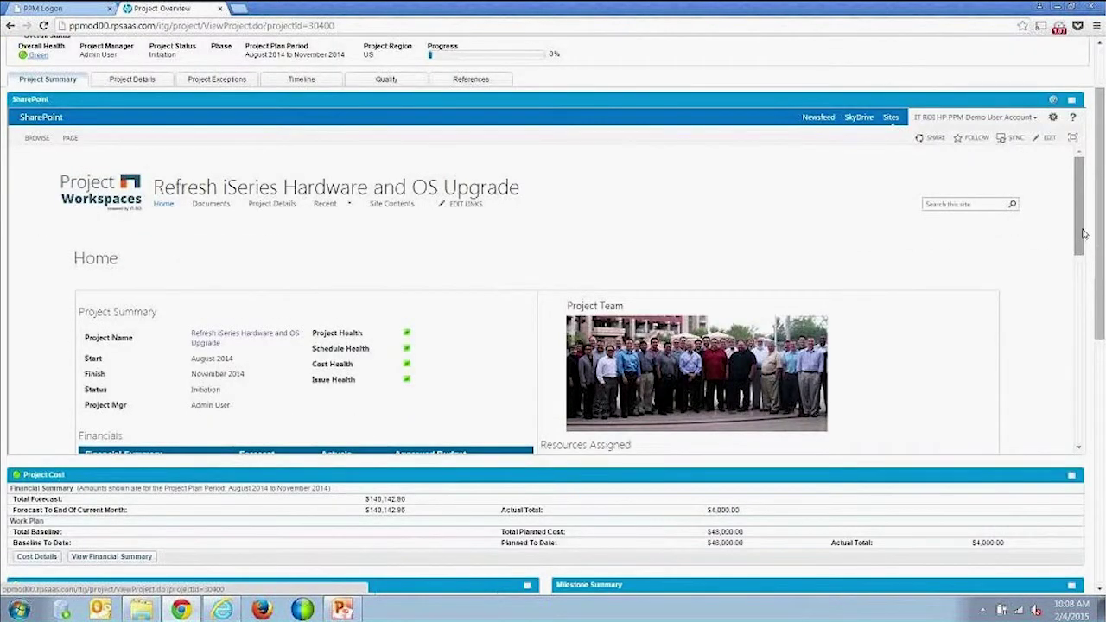
scroll(1068, 293, down, 3)
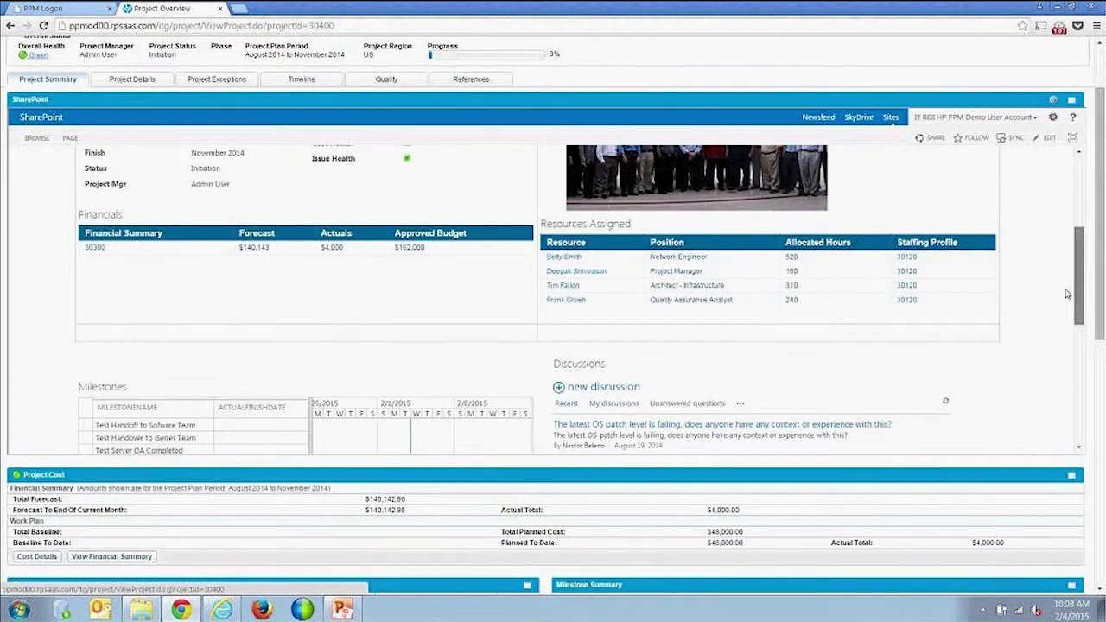
scroll(1068, 293, down, 3)
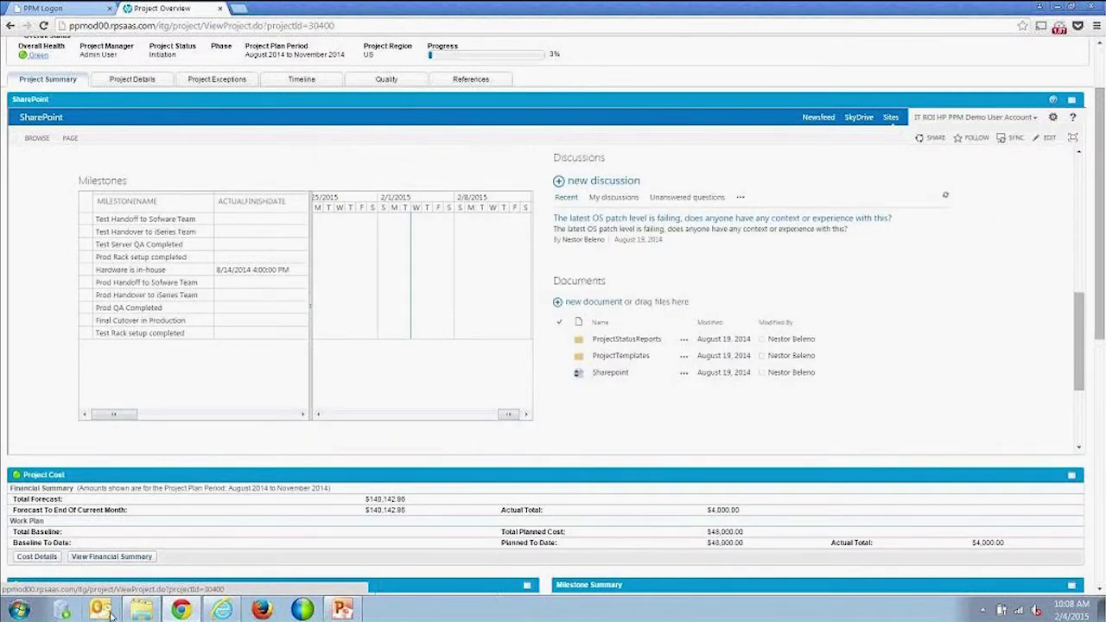
mouse_move(143, 613)
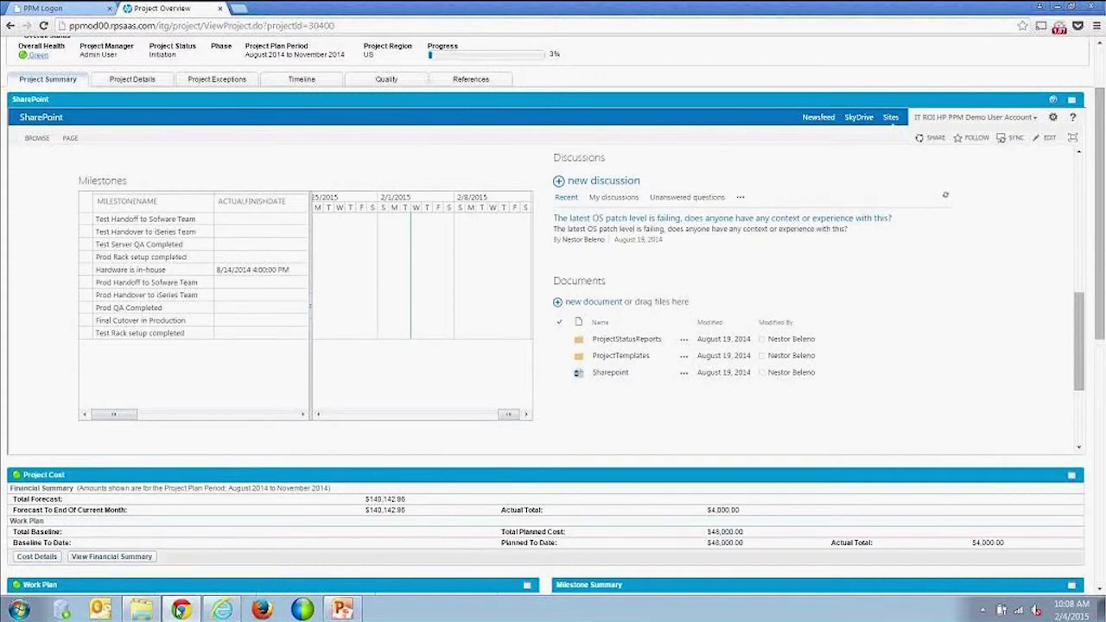
click(138, 580)
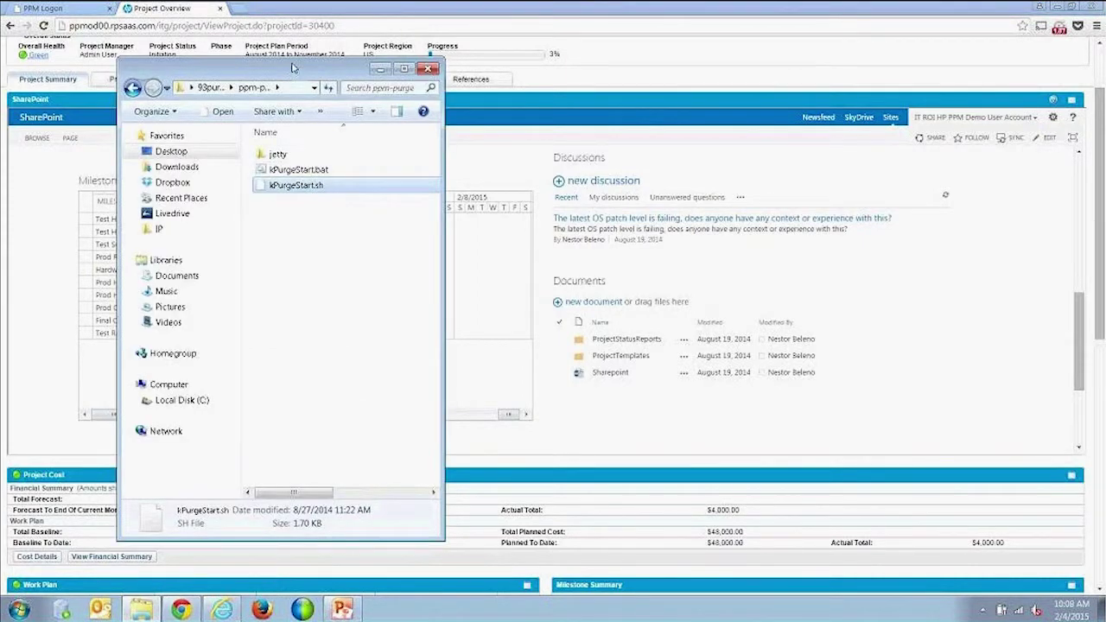
drag(299, 72, 285, 77)
drag(278, 177, 710, 352)
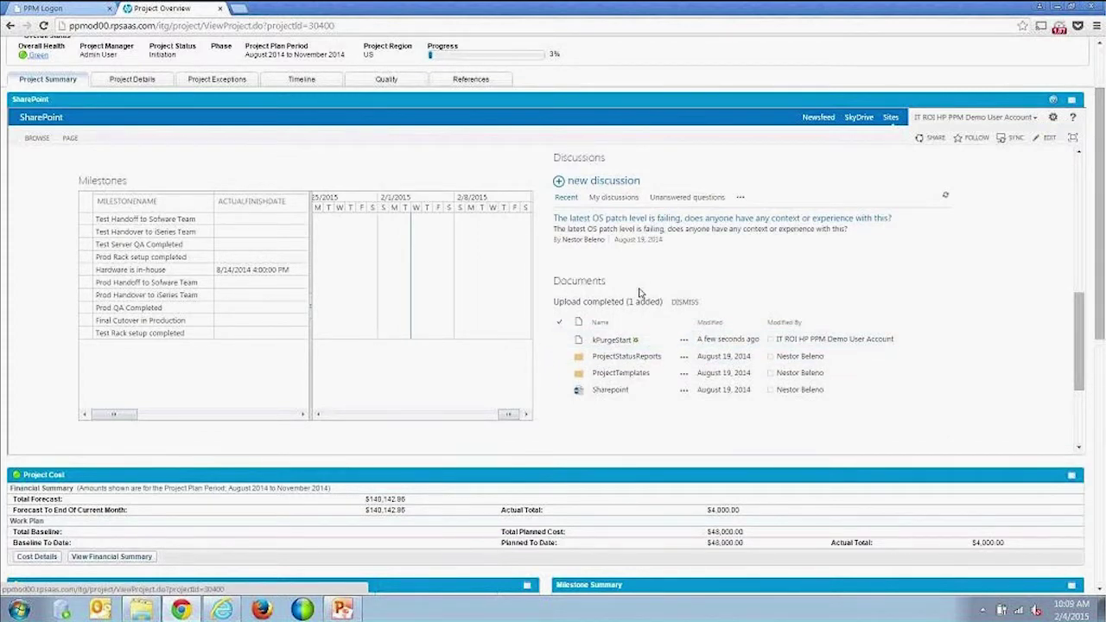
Delete the kPurgeStart file from the workspace's Documents library, sending it to the site Recycle Bin
click(681, 343)
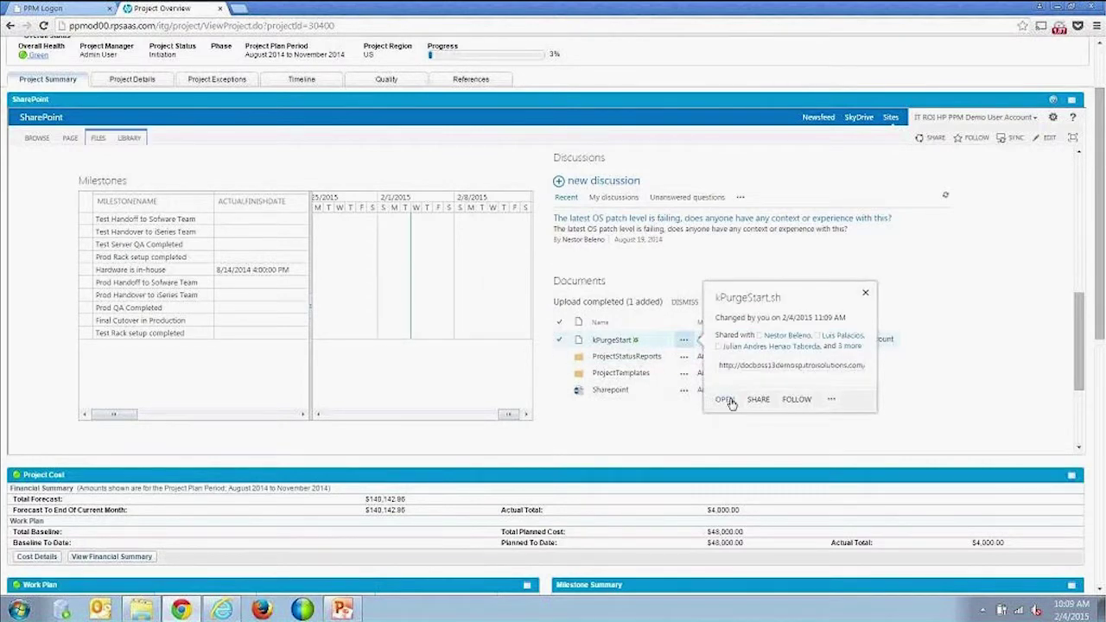
click(830, 402)
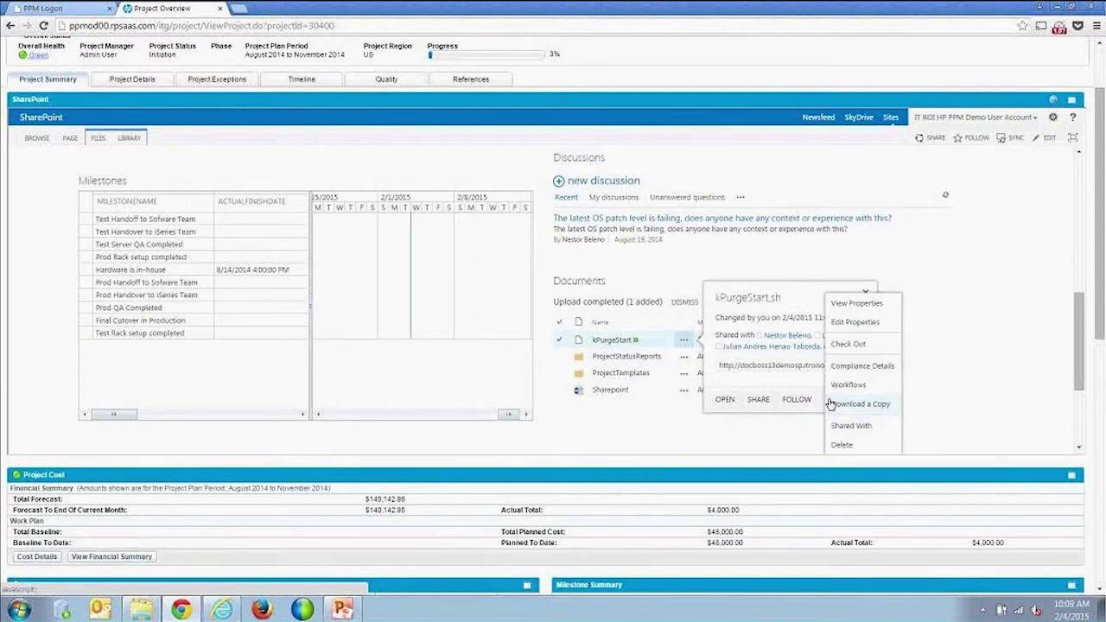
click(846, 448)
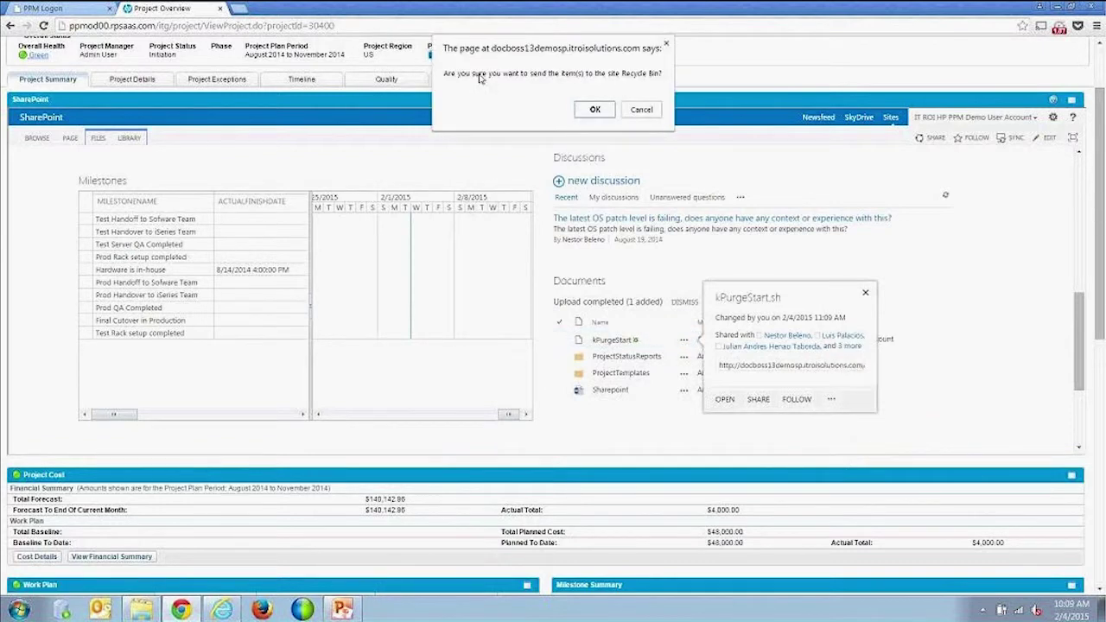
click(591, 111)
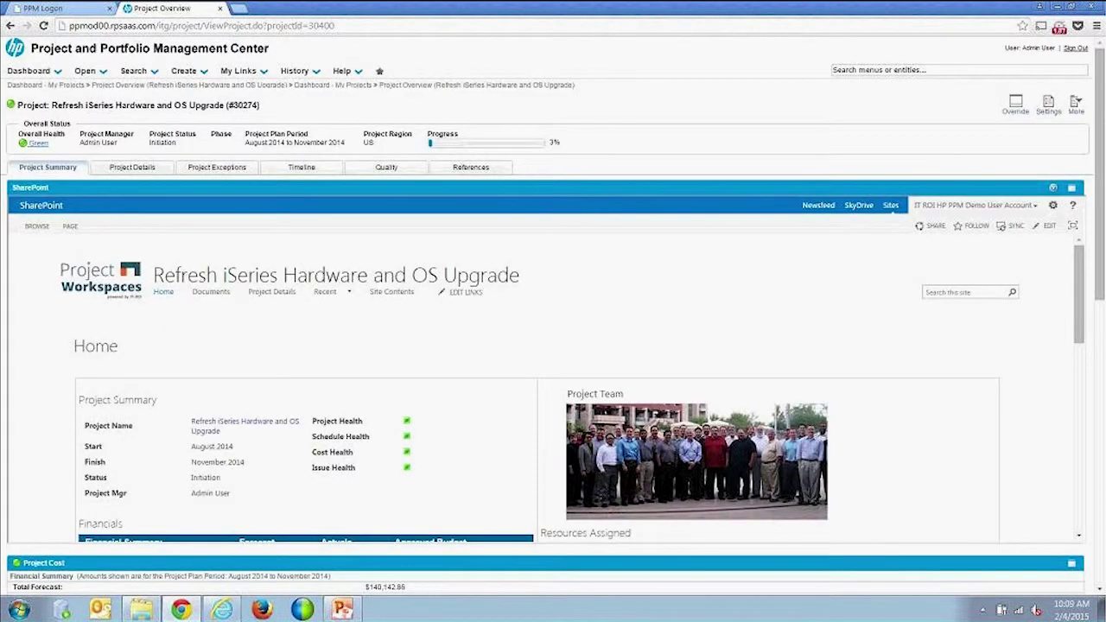
Open the project's SharePoint workspace site in a separate browser tab and look over its home page sections
right_click(84, 280)
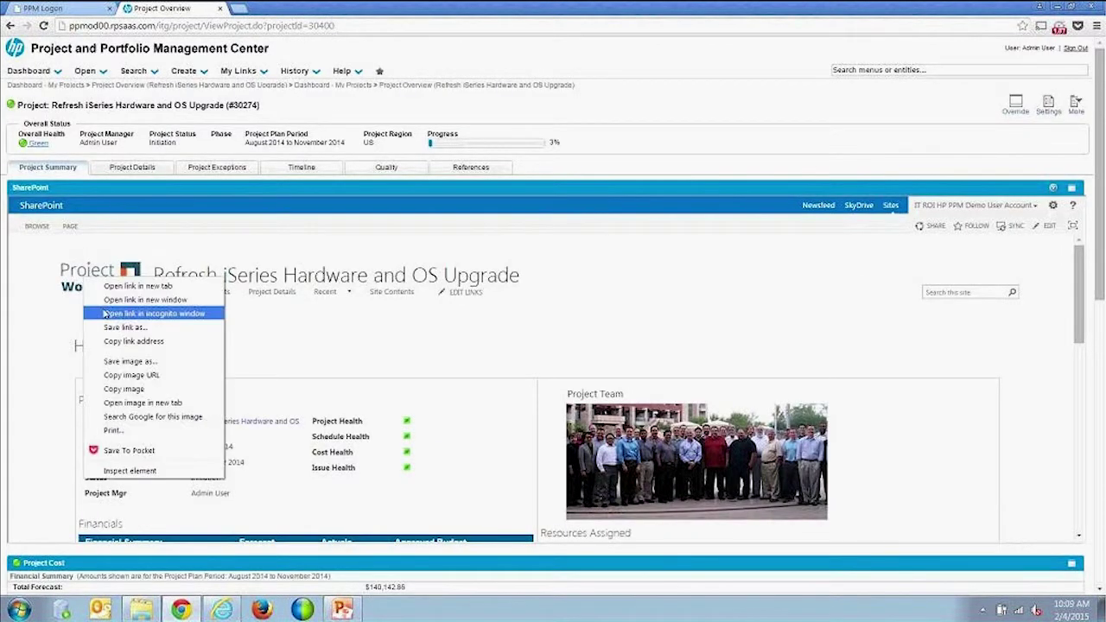
click(150, 286)
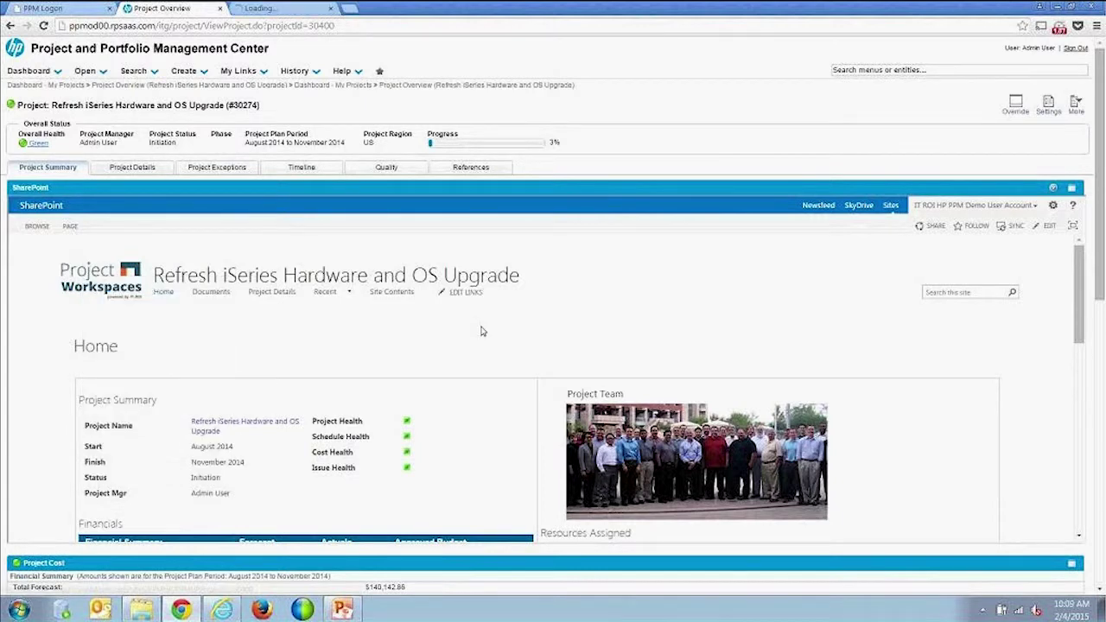
click(271, 11)
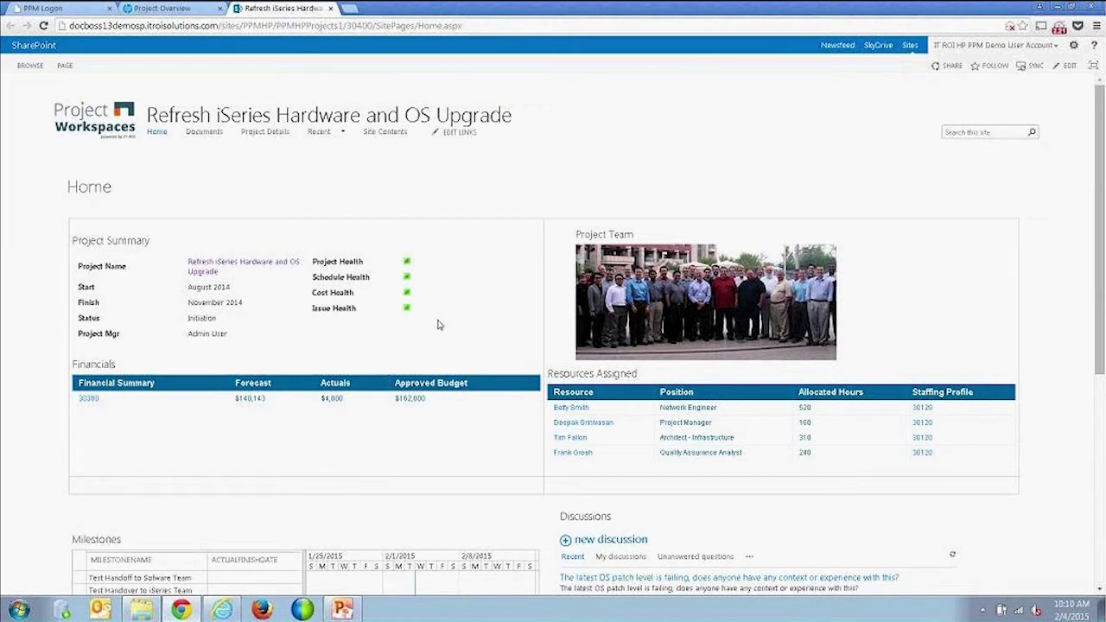
scroll(438, 324, down, 2)
scroll(438, 324, down, 1)
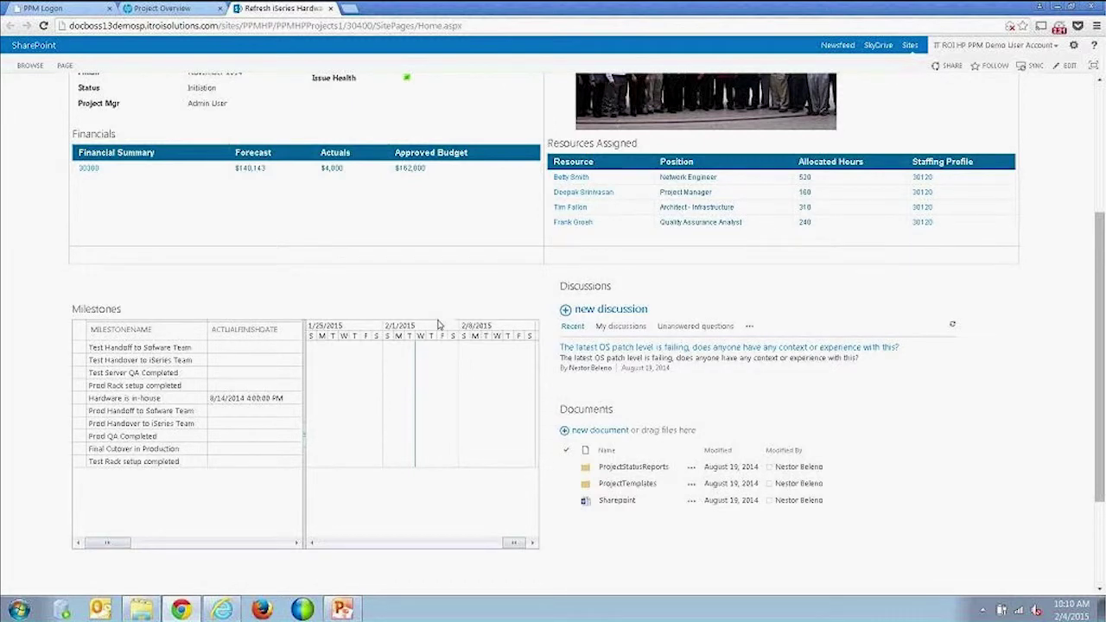
scroll(521, 358, up, 1)
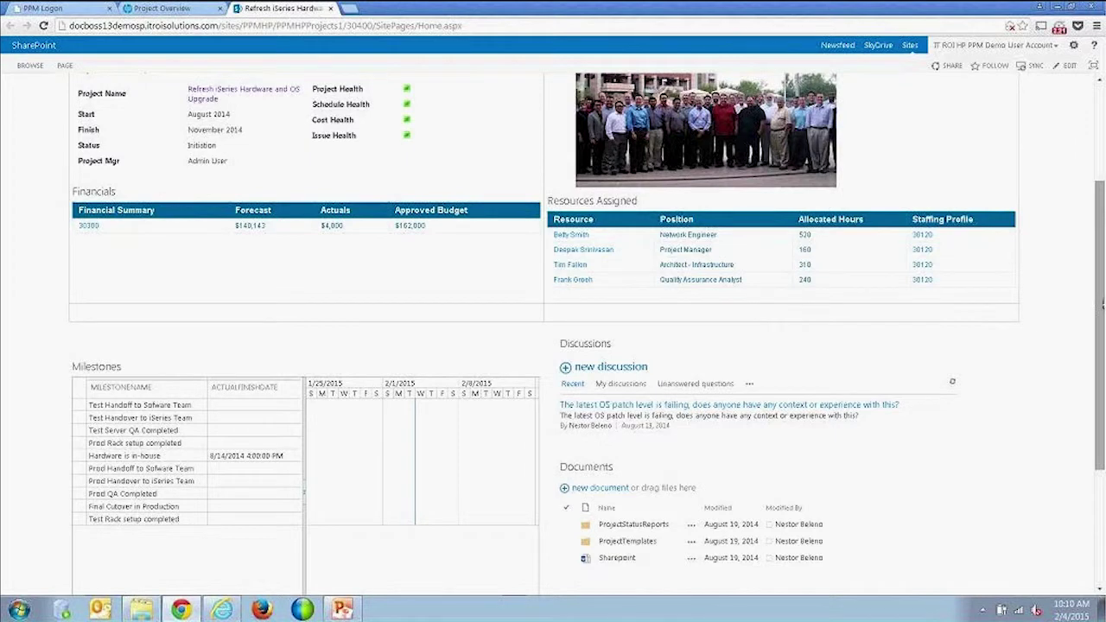
drag(1102, 304, 1102, 235)
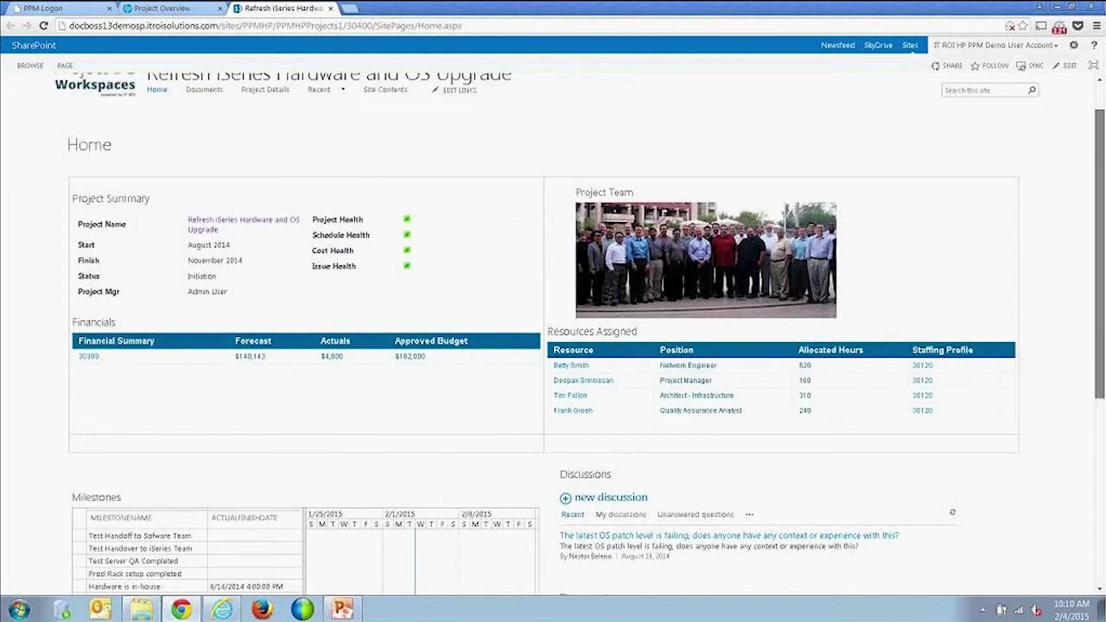
drag(1102, 226, 1102, 216)
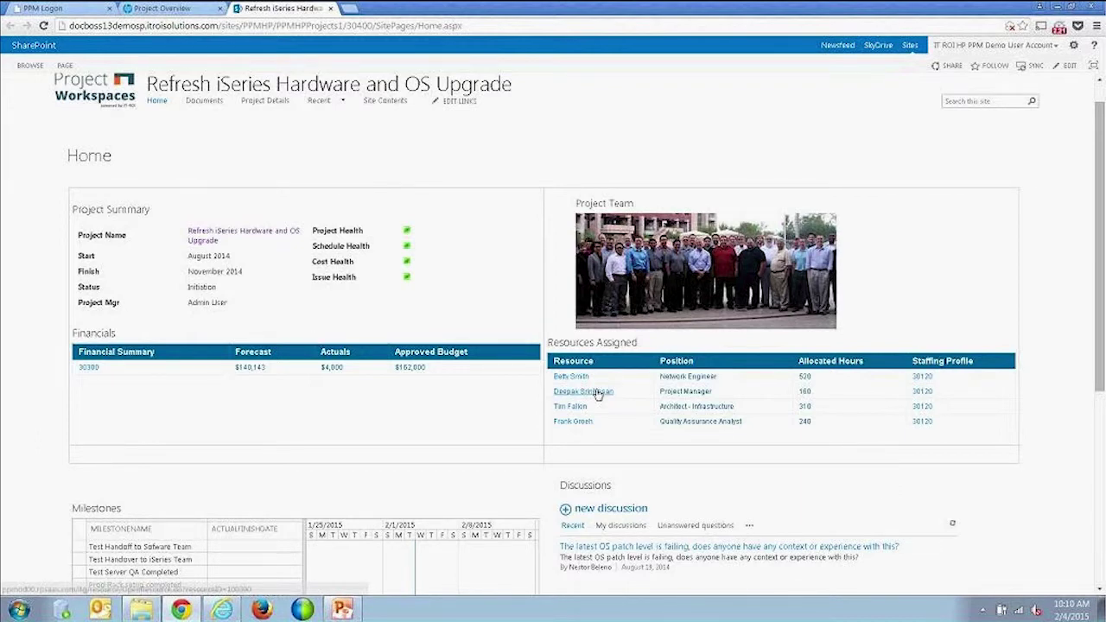
View the network engineer's resource record and the project's financial summary from the workspace, closing each page after viewing
click(561, 389)
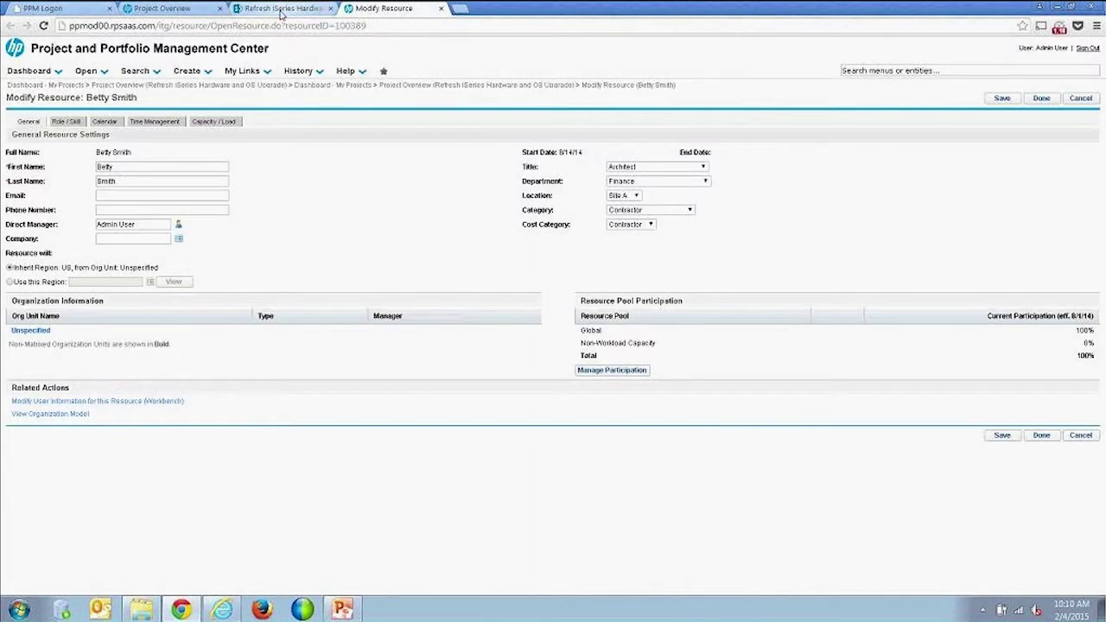
click(441, 10)
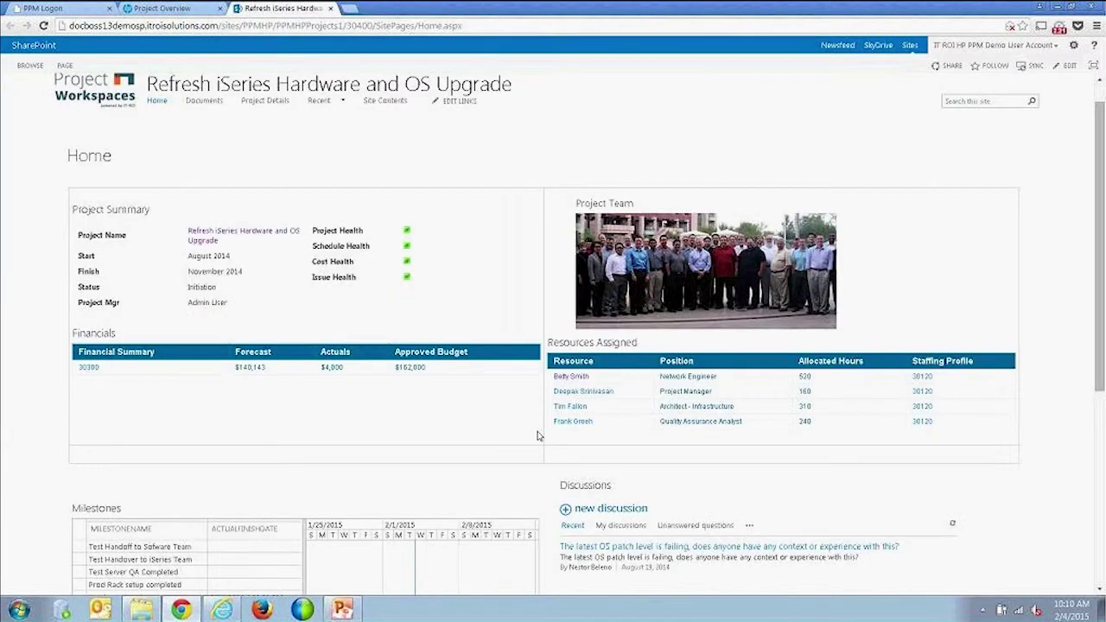
click(89, 367)
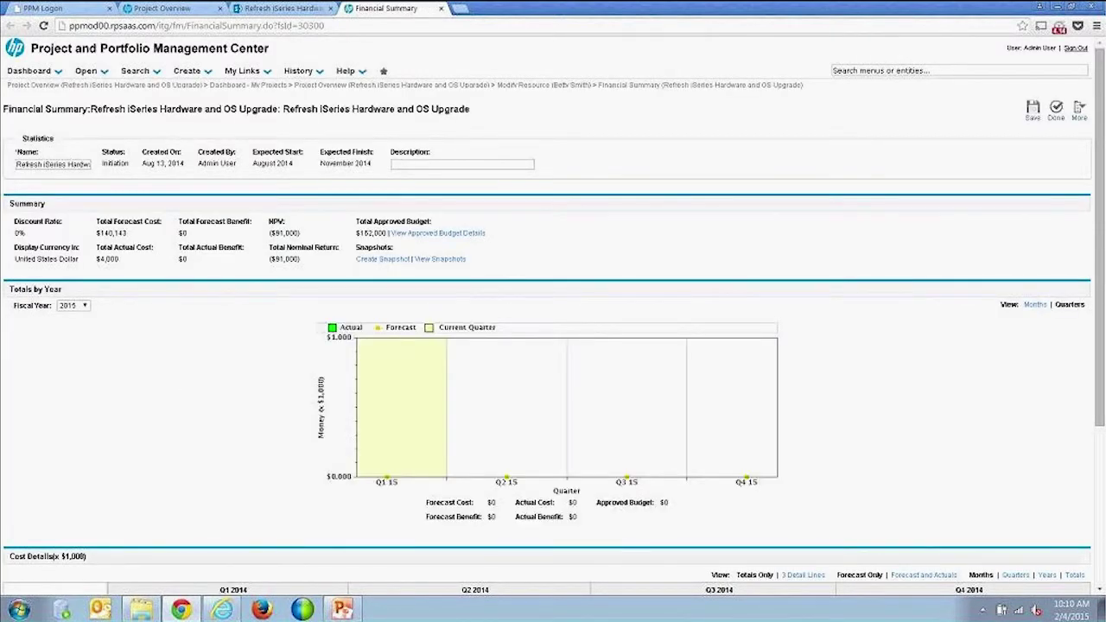
key(ctrl+w)
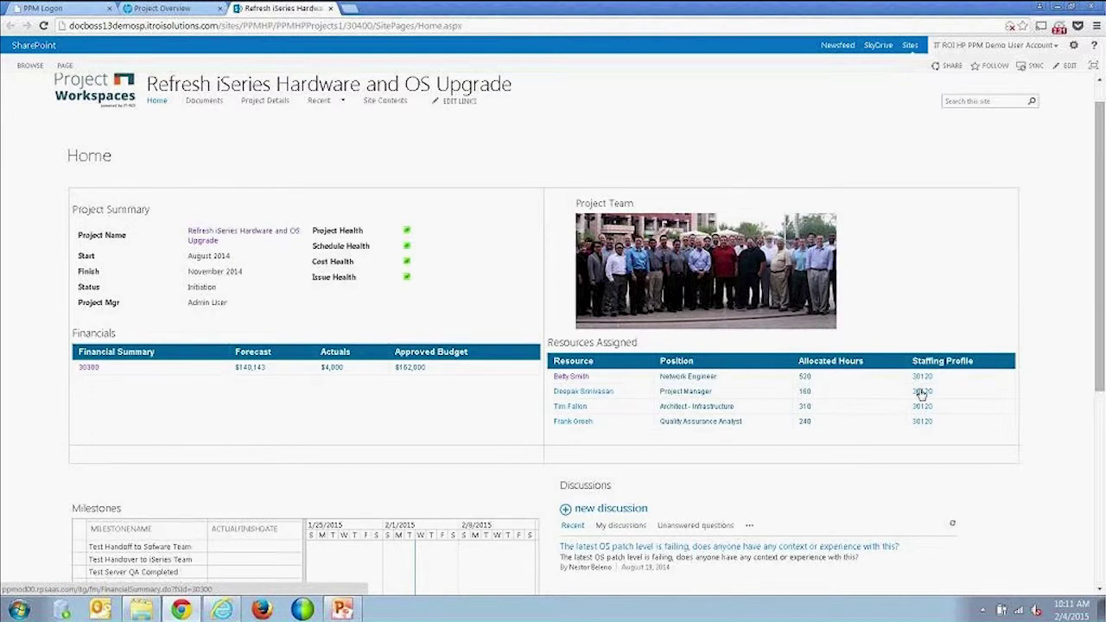
Put the workspace home page into edit mode and open the Resources Assigned web part's properties
click(1066, 75)
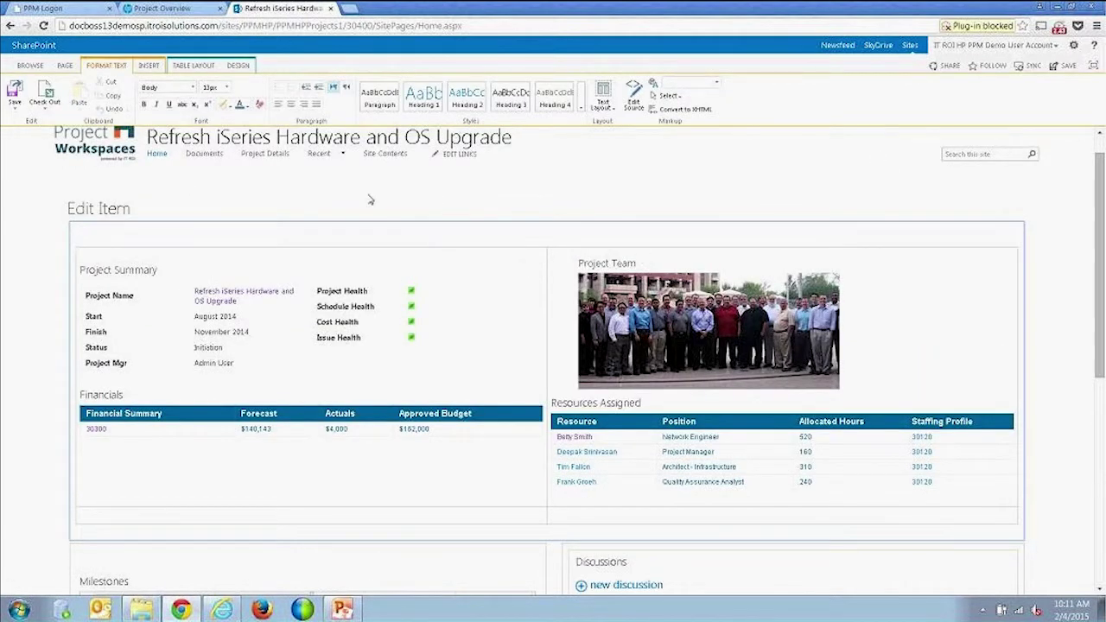
scroll(553, 421, down, 2)
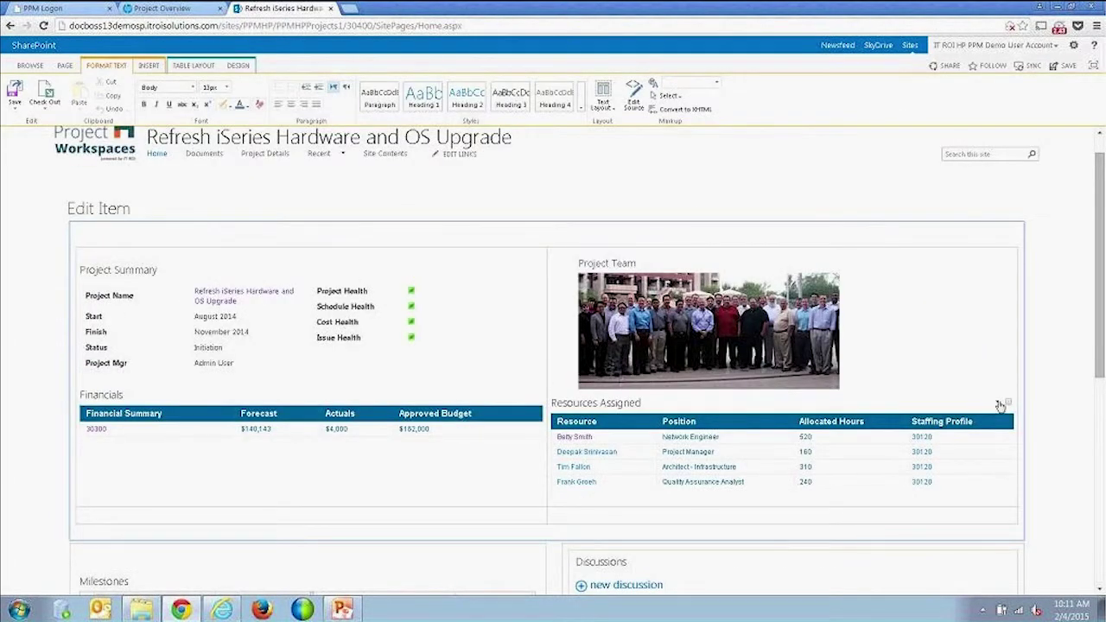
click(1000, 405)
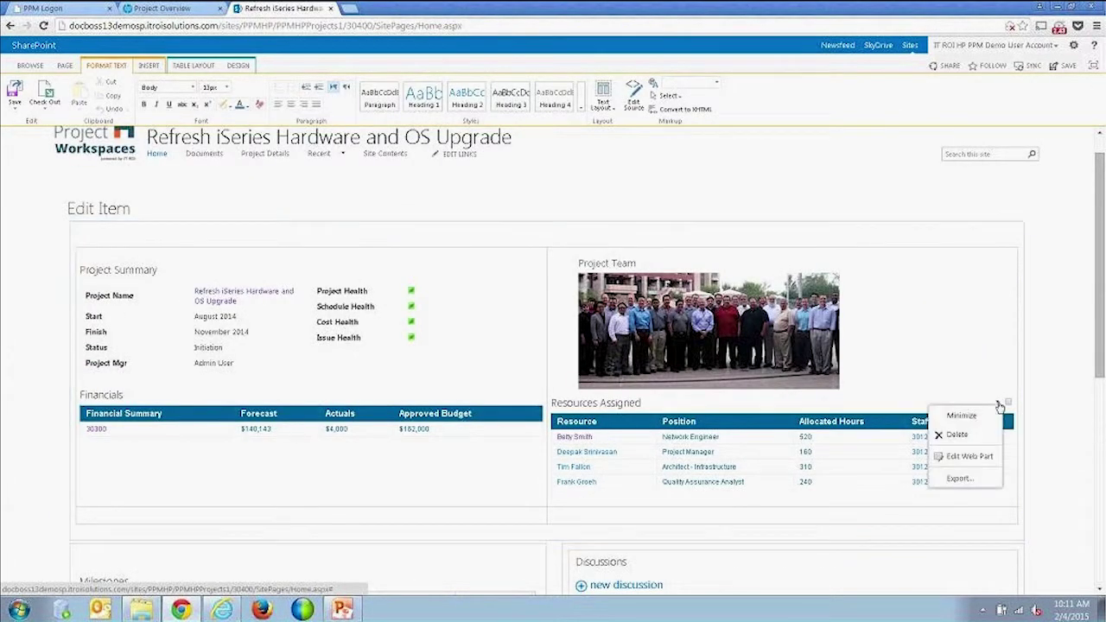
click(969, 458)
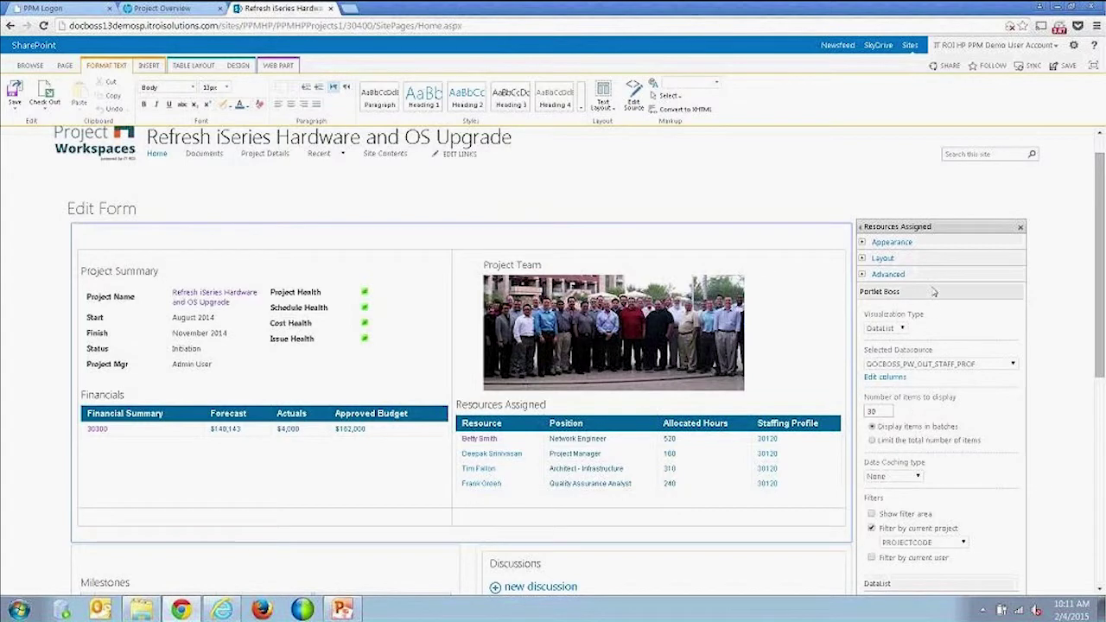
Examine the web part's available datasources, keeping DOCBOSS_PW_OUT_STAFF_PROF selected, and its filter and DataList template settings
scroll(918, 331, down, 1)
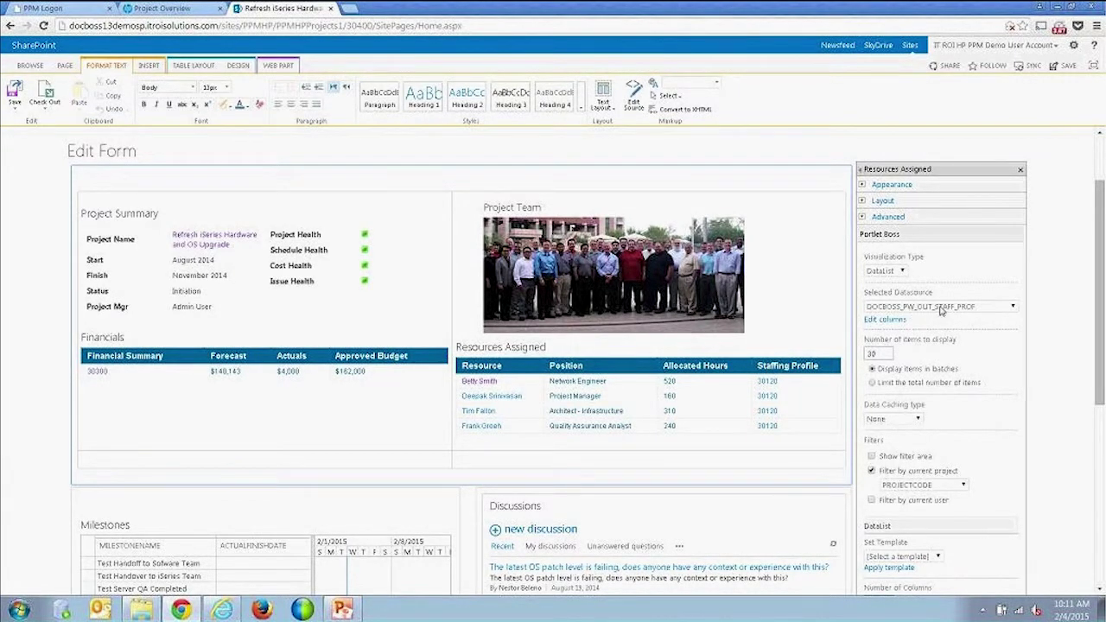
click(970, 307)
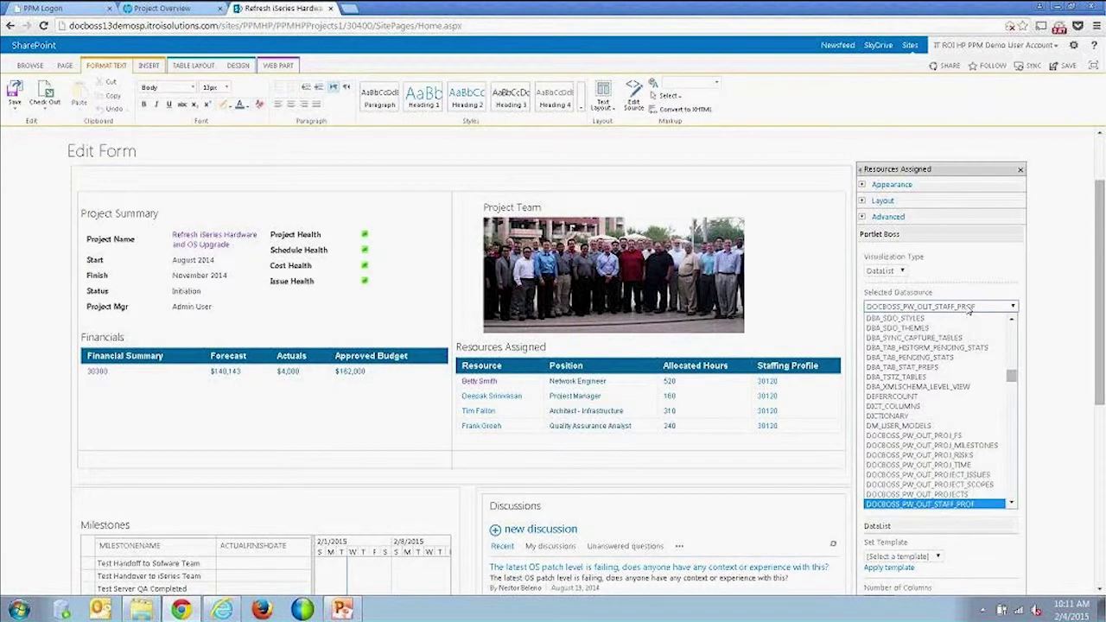
click(958, 505)
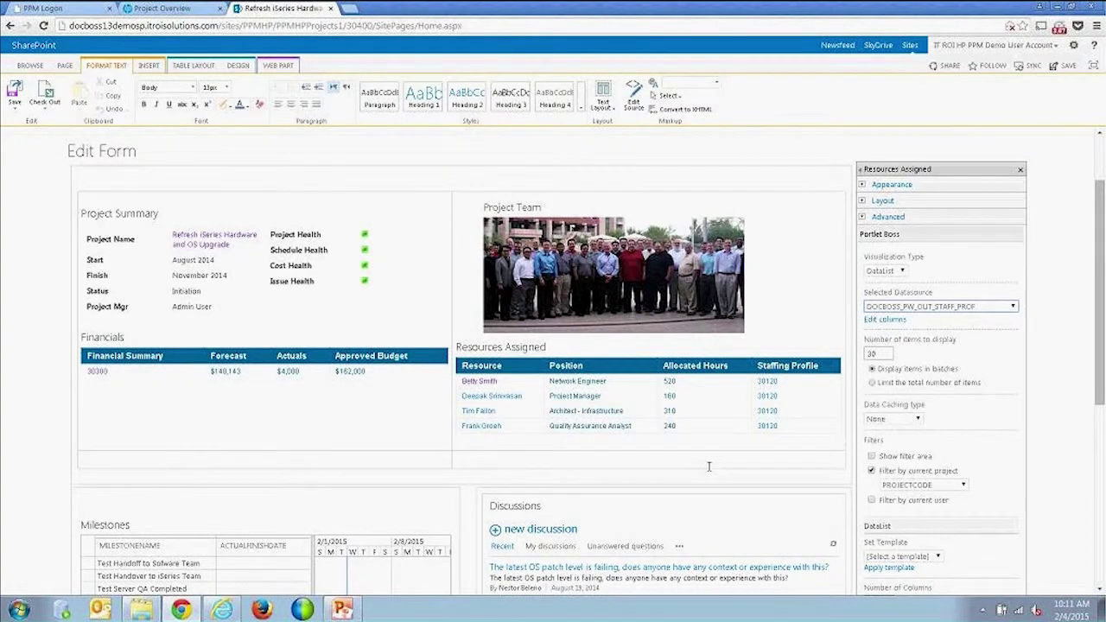
scroll(709, 467, down, 3)
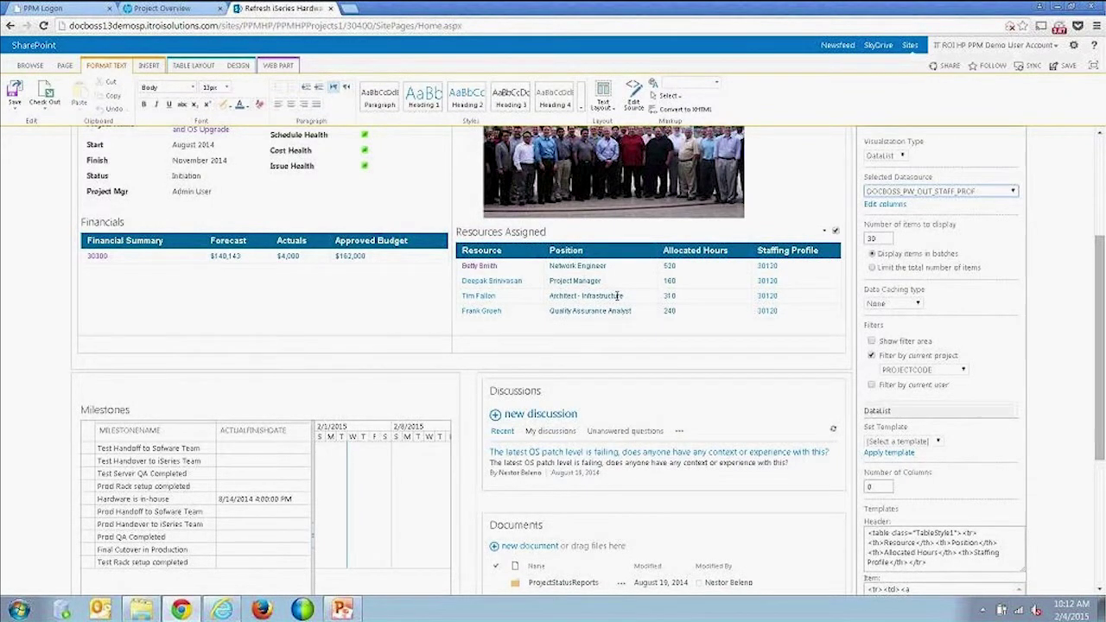
scroll(970, 458, down, 2)
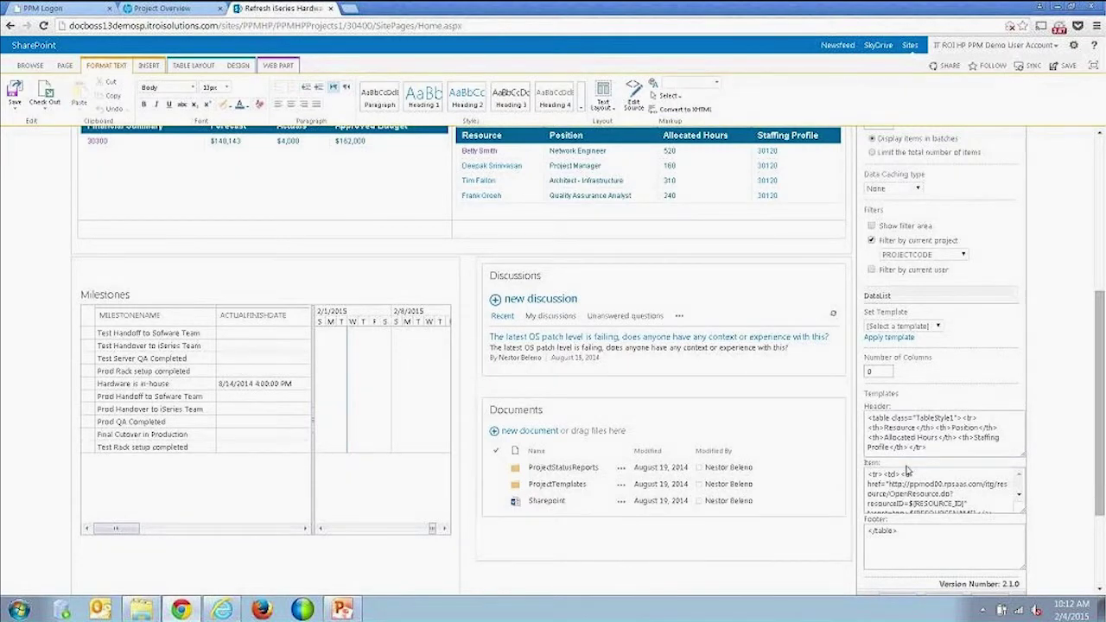
Review the DataList template choices for the Resources Assigned web part and close its properties without applying one
click(442, 170)
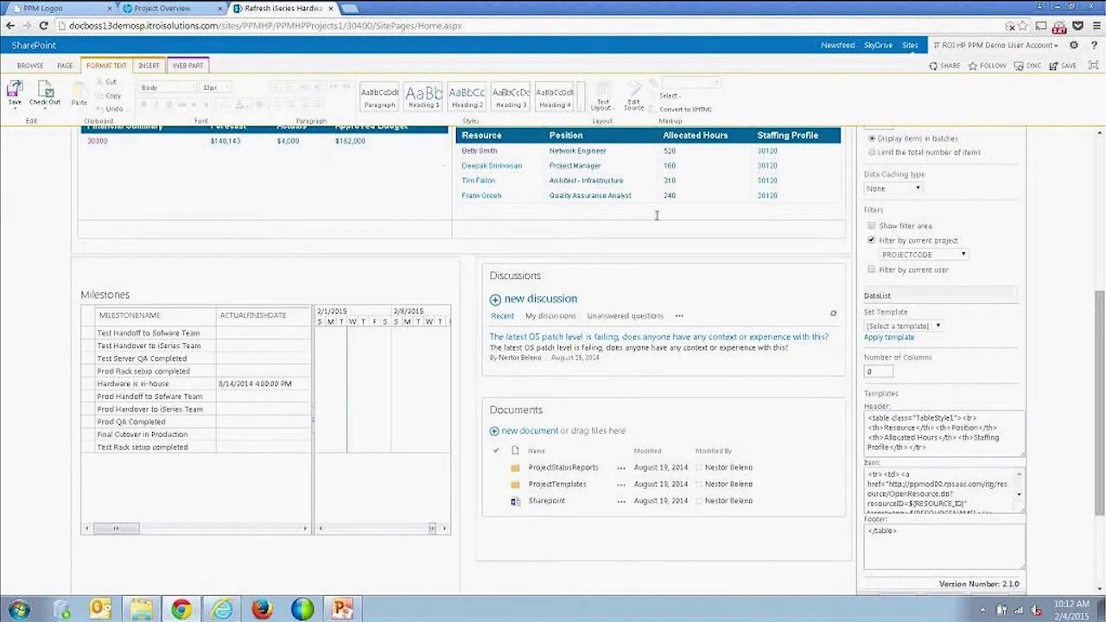
click(938, 328)
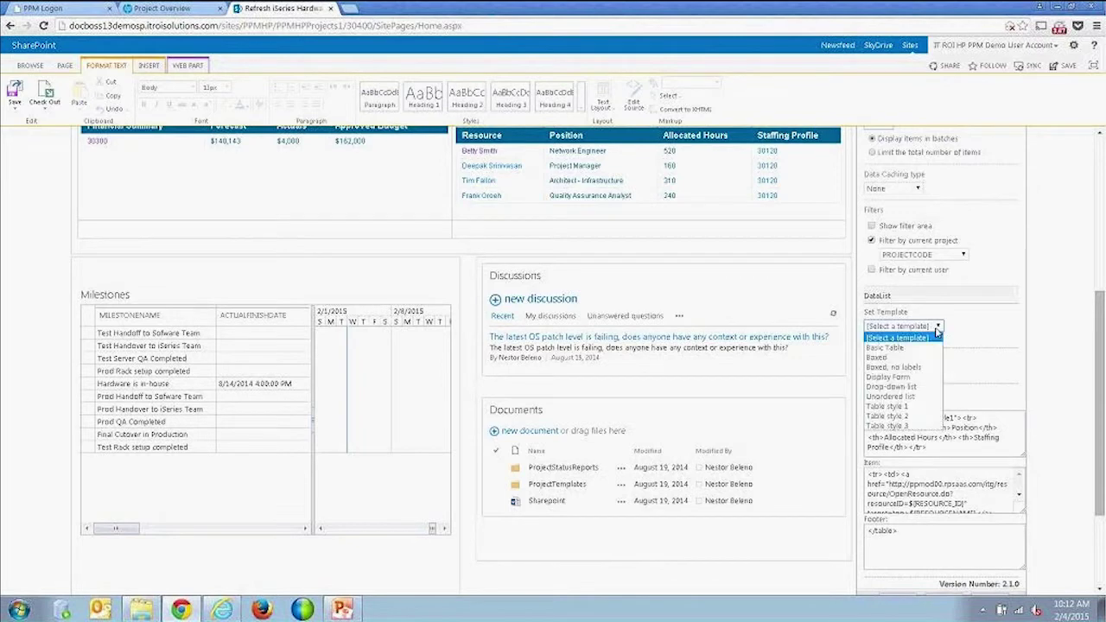
click(938, 328)
scroll(944, 357, up, 3)
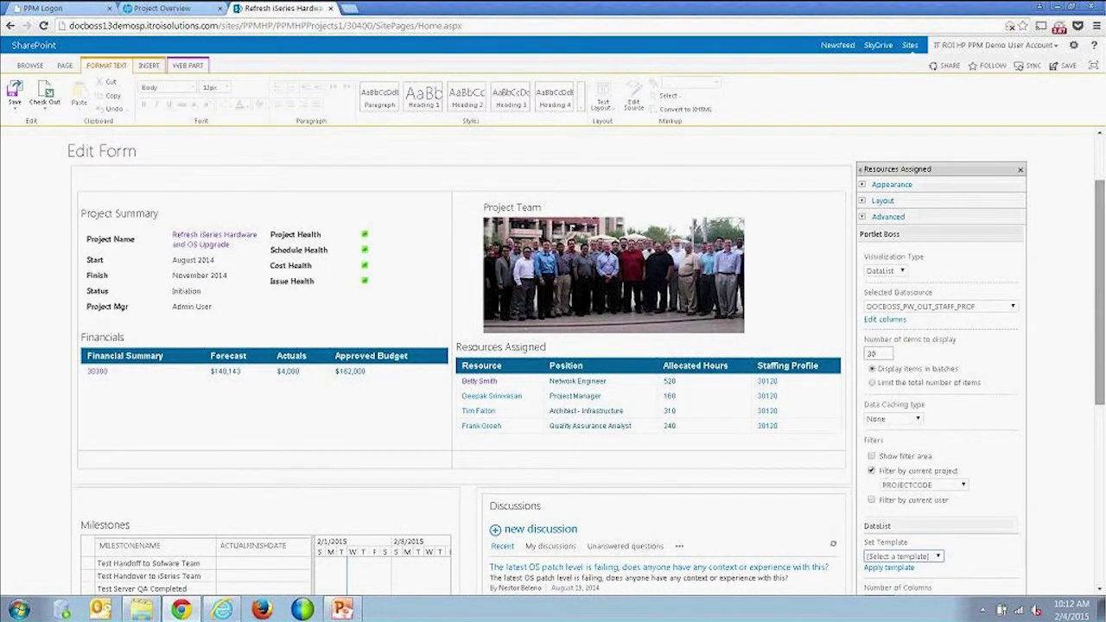
click(1022, 171)
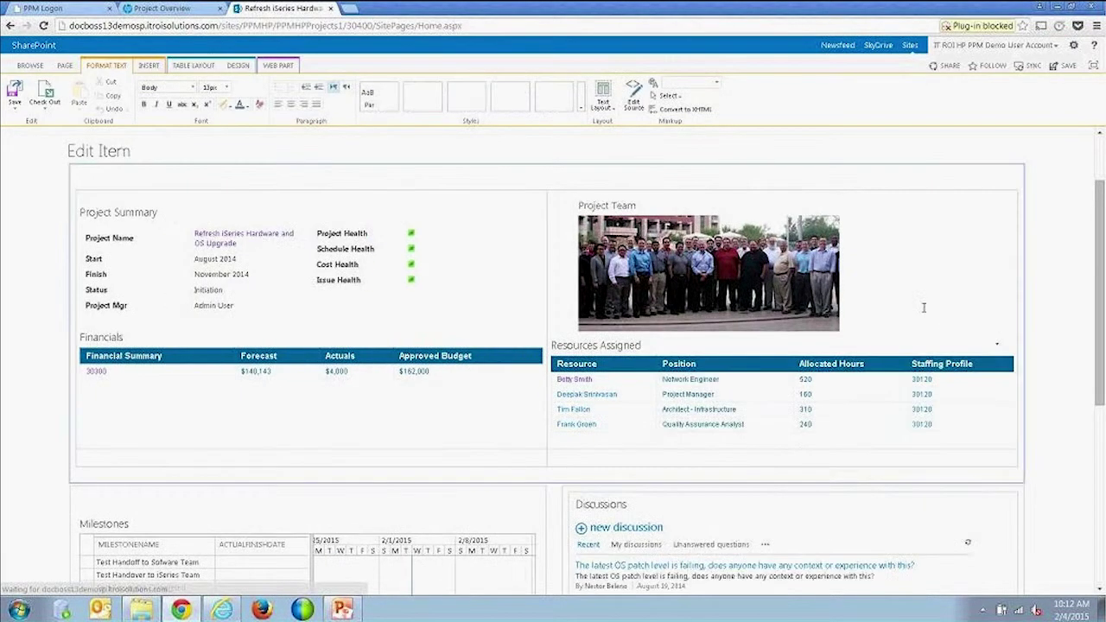
Look over the editable home page zones, including Milestones, Discussions and Documents, placing the text cursor above the Project Summary
scroll(682, 364, down, 4)
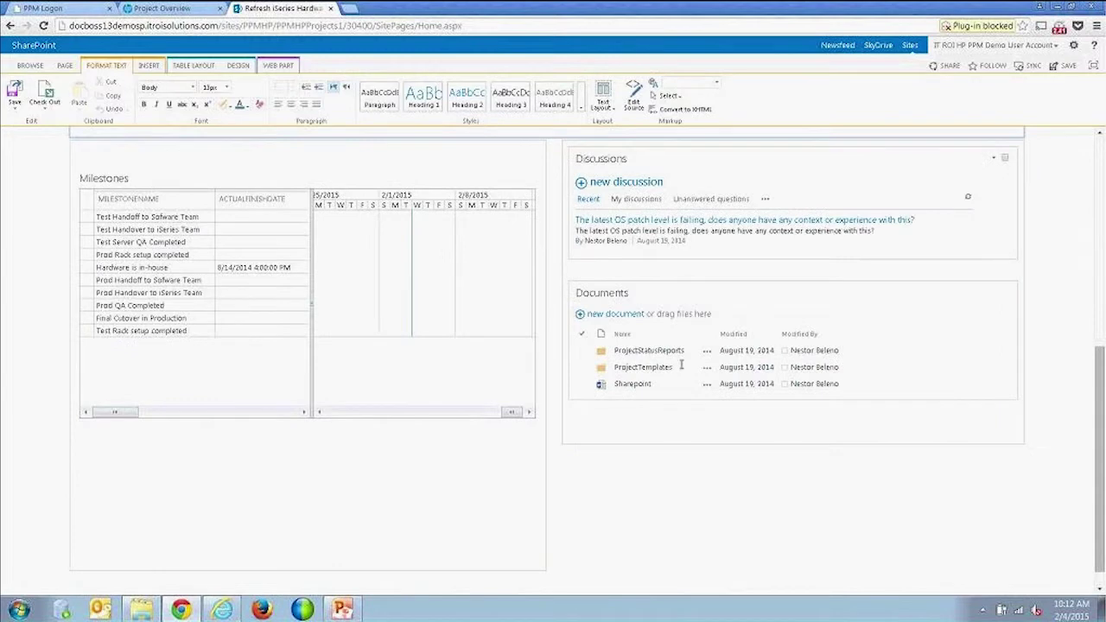
scroll(522, 273, up, 1)
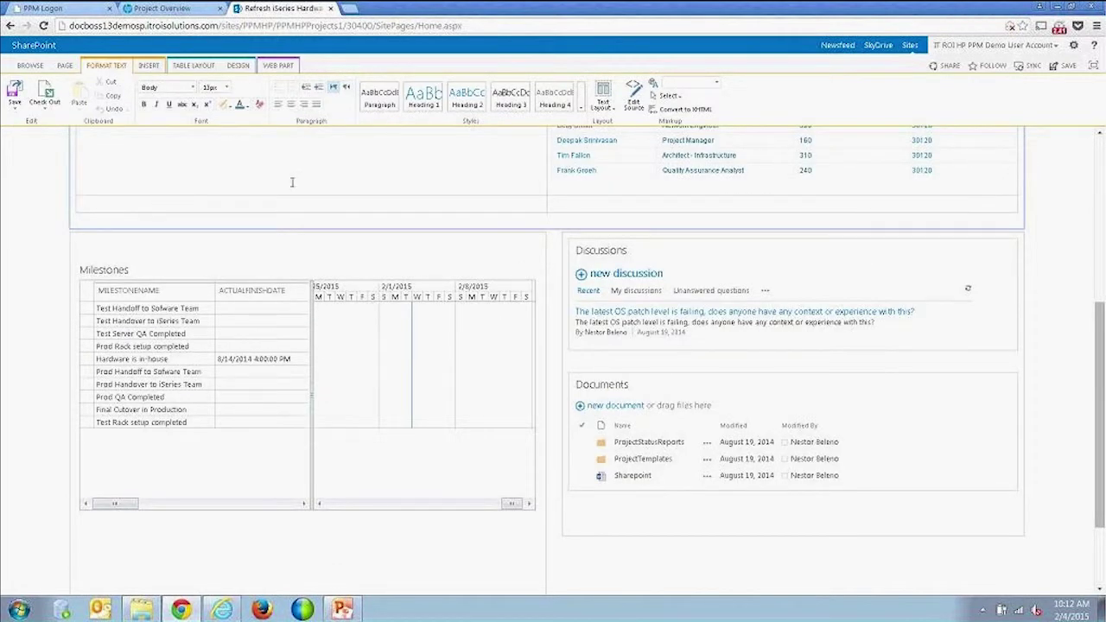
scroll(338, 217, up, 4)
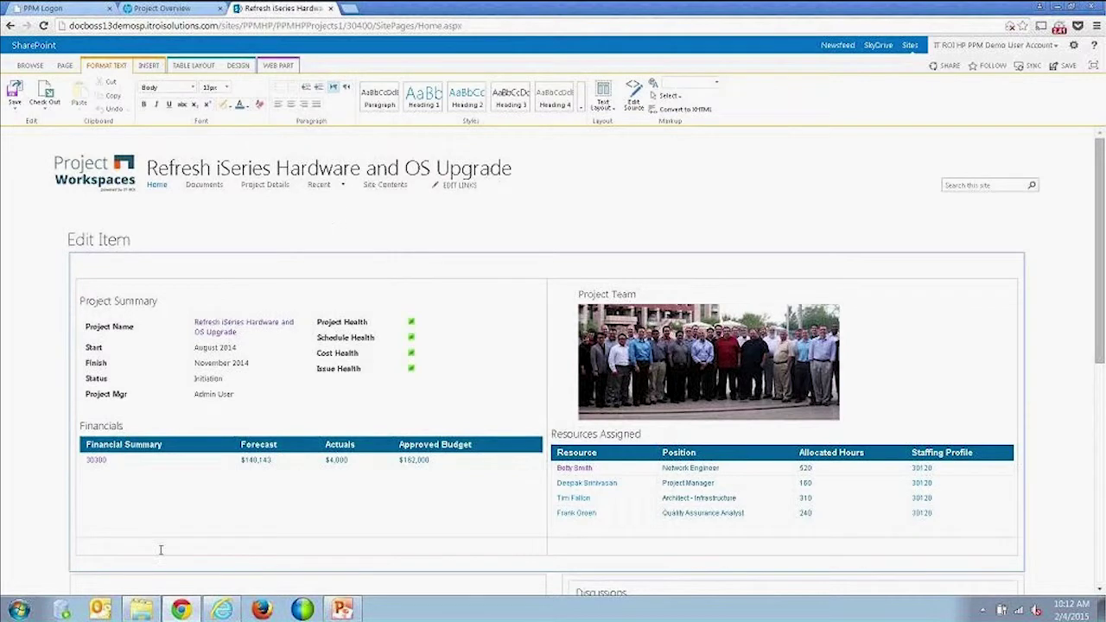
click(84, 265)
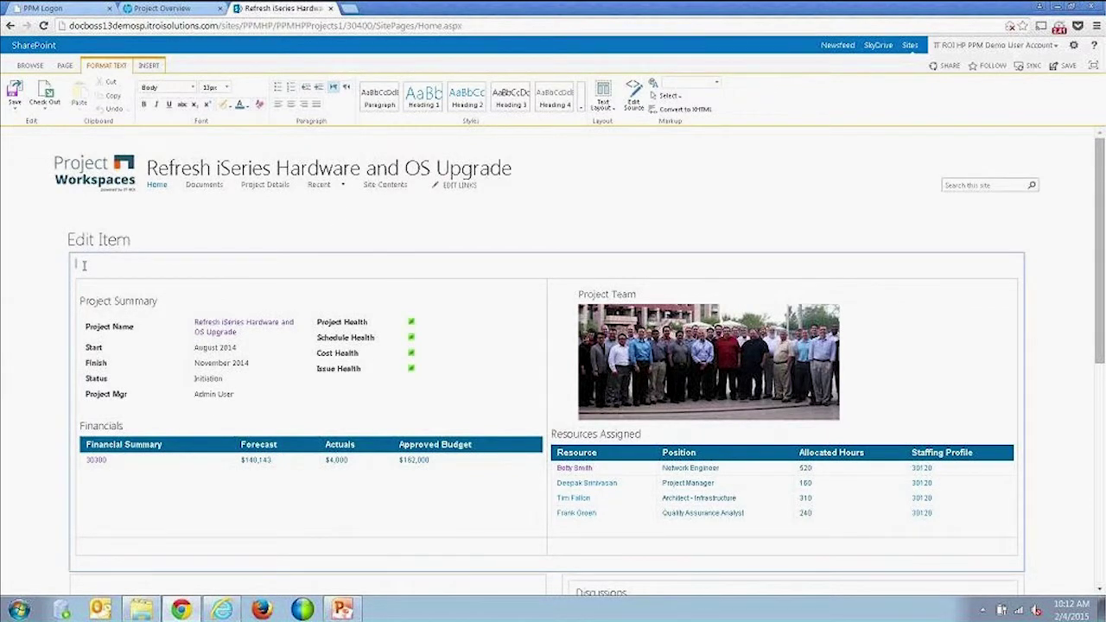
scroll(873, 423, down, 4)
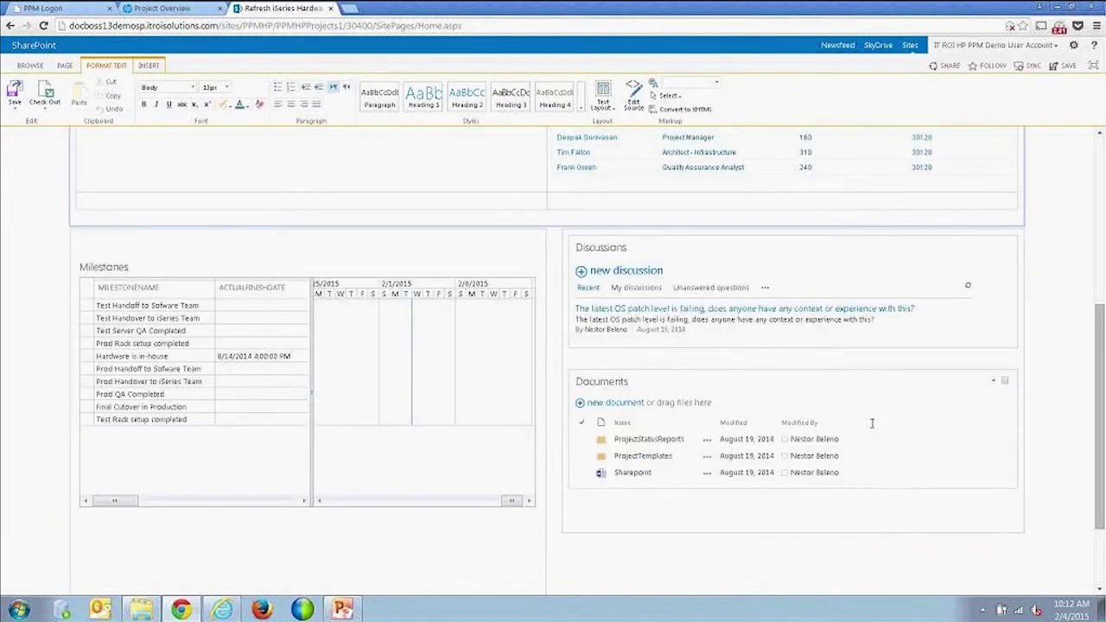
scroll(872, 424, up, 4)
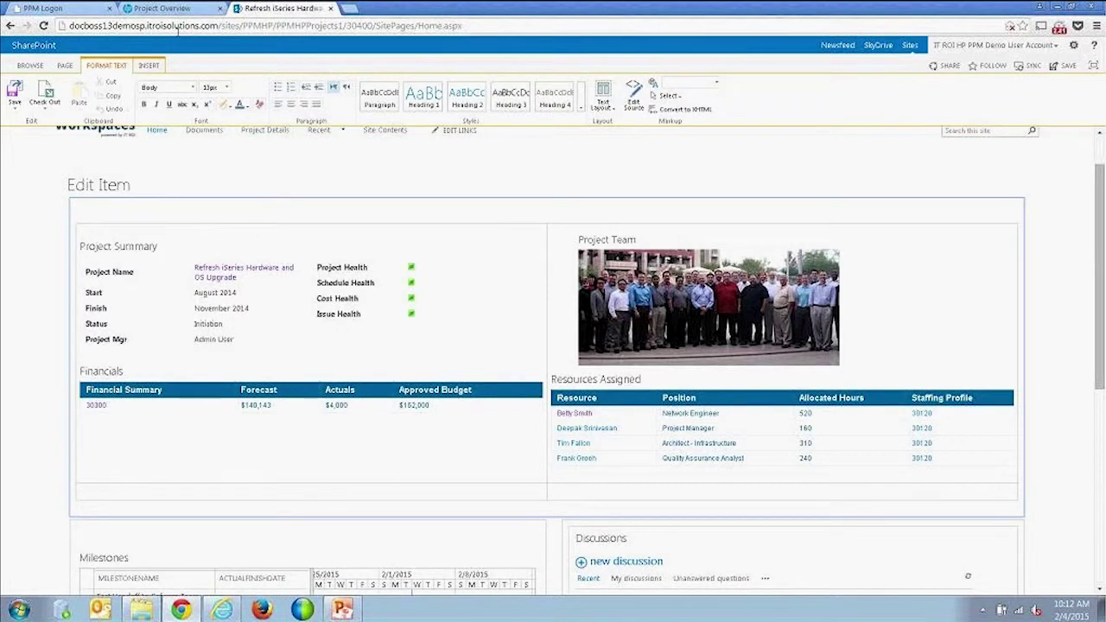
Return to the project's overview page in HP PPM and look over the SharePoint workspace embedded in its Project Summary
click(162, 8)
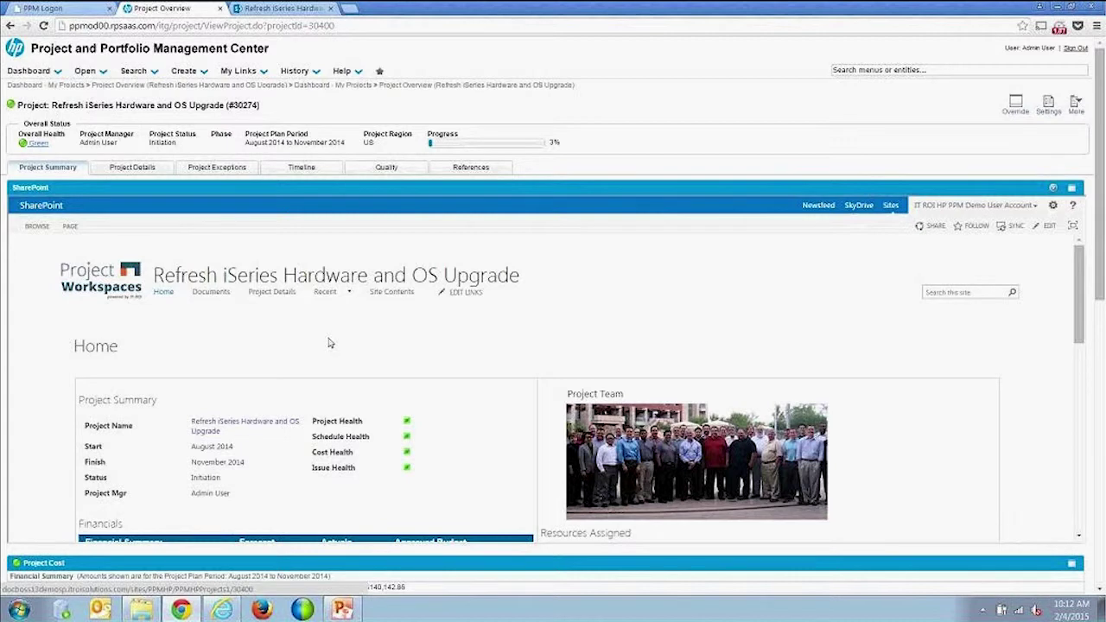
scroll(329, 343, down, 5)
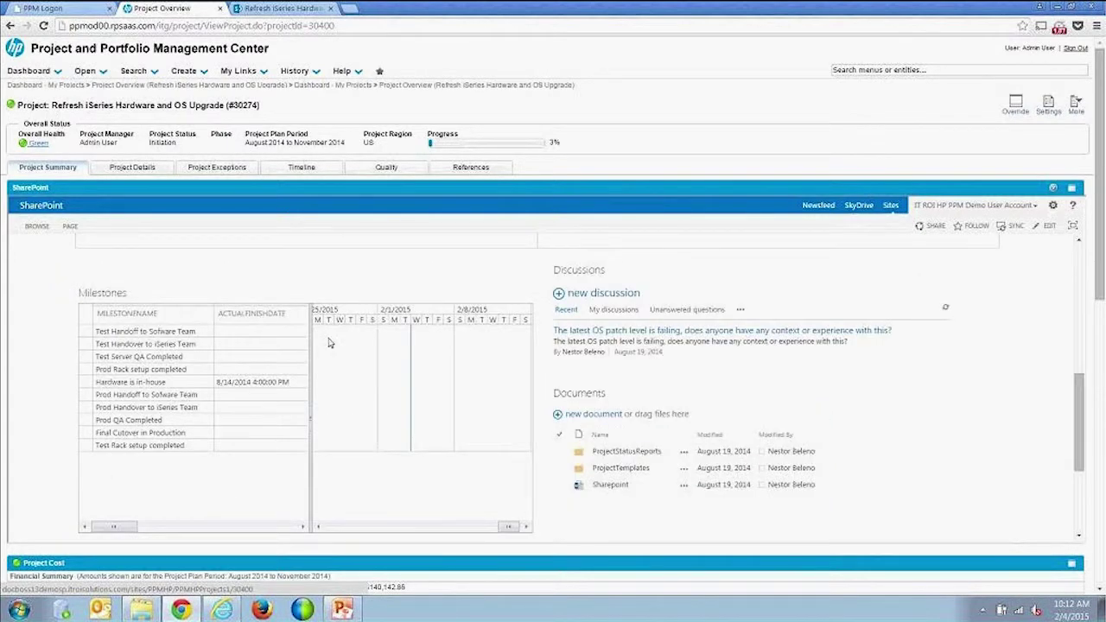
scroll(307, 291, up, 5)
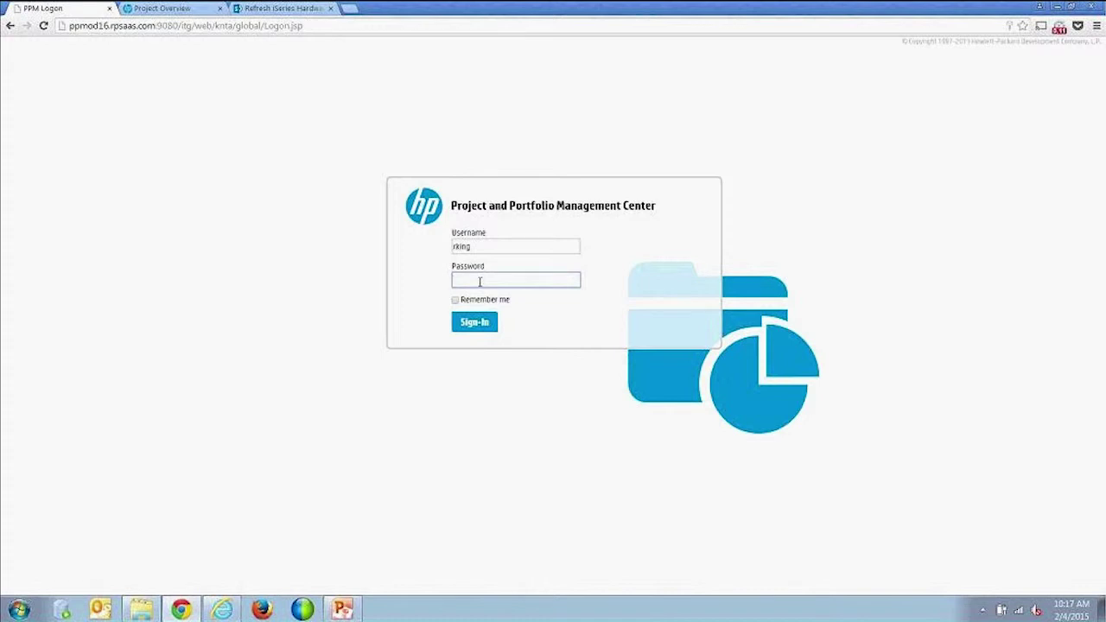
Sign in to the PPM Center with the account password, open the Analytics Dashboard and try its link back to the standard dashboard
text(********)
key(Return)
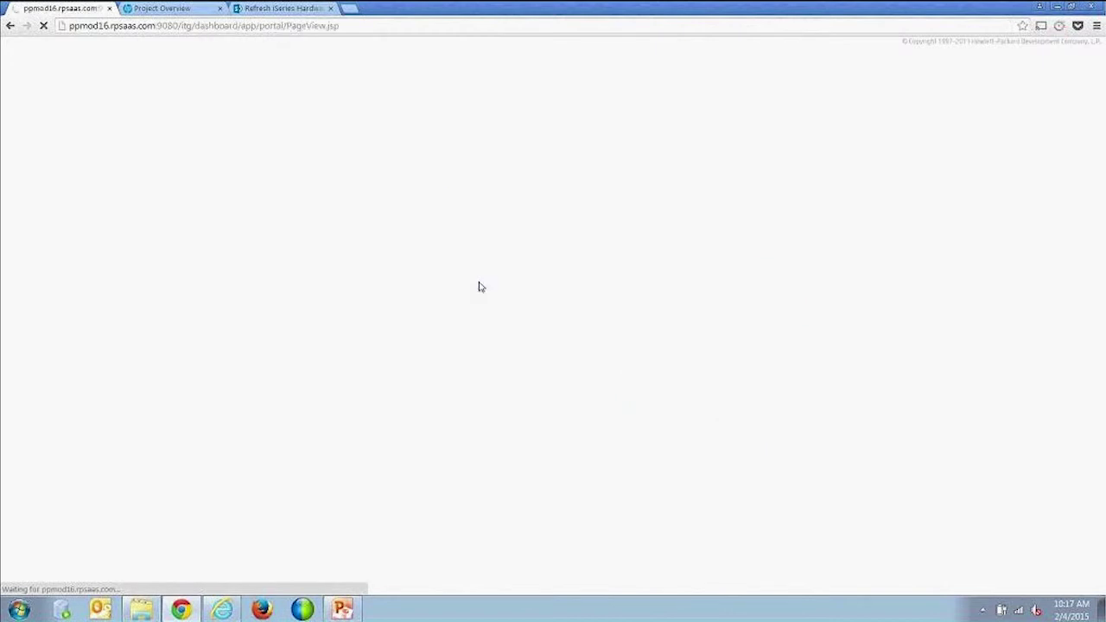
click(39, 75)
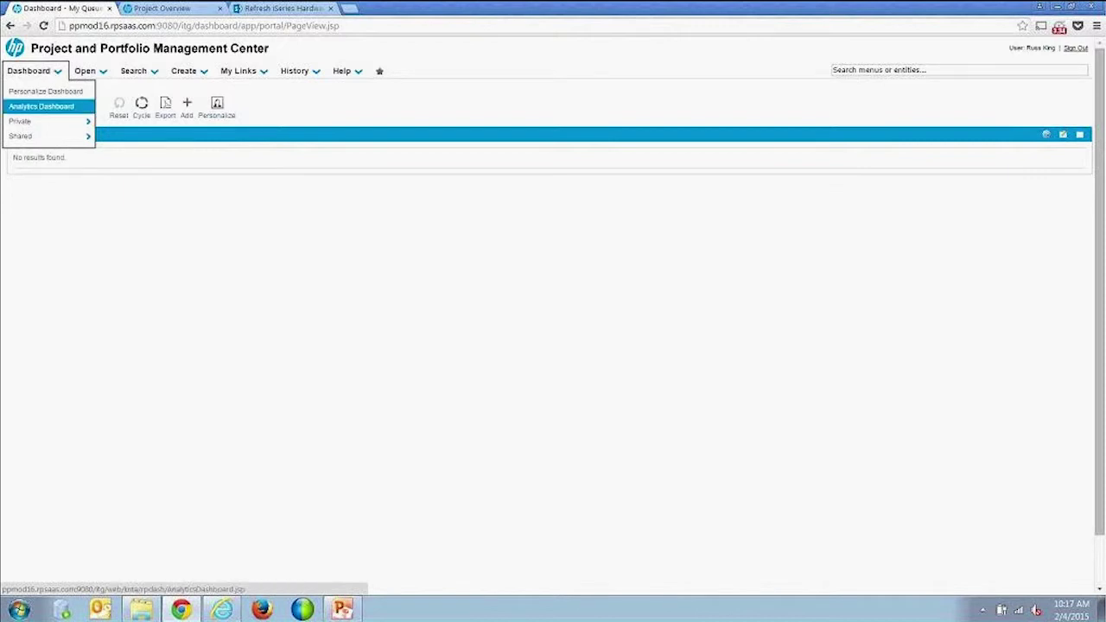
click(49, 109)
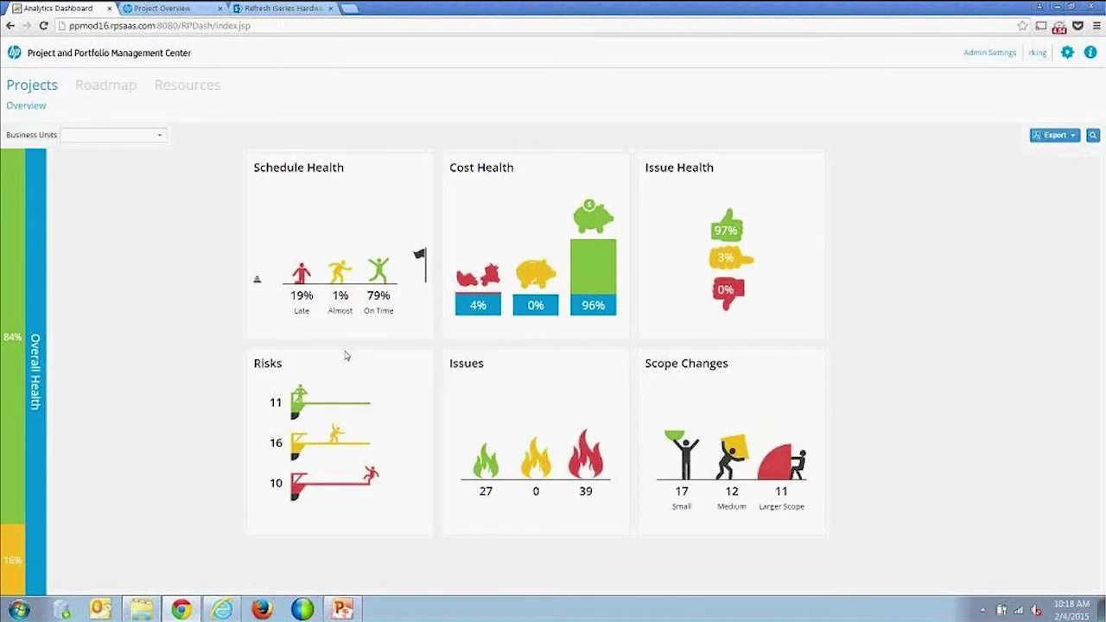
click(124, 53)
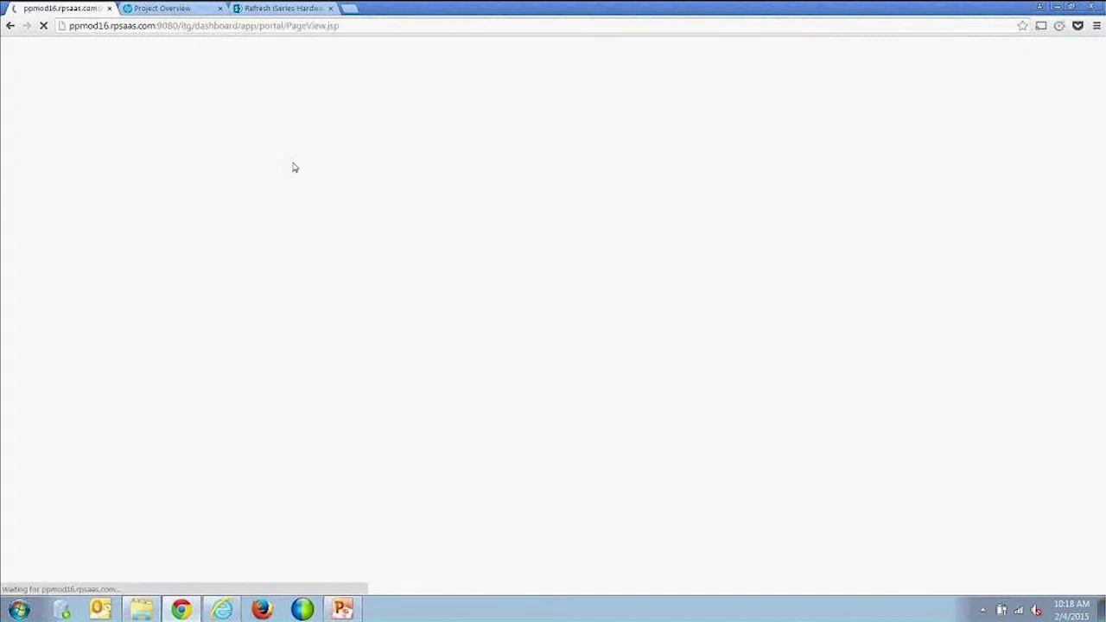
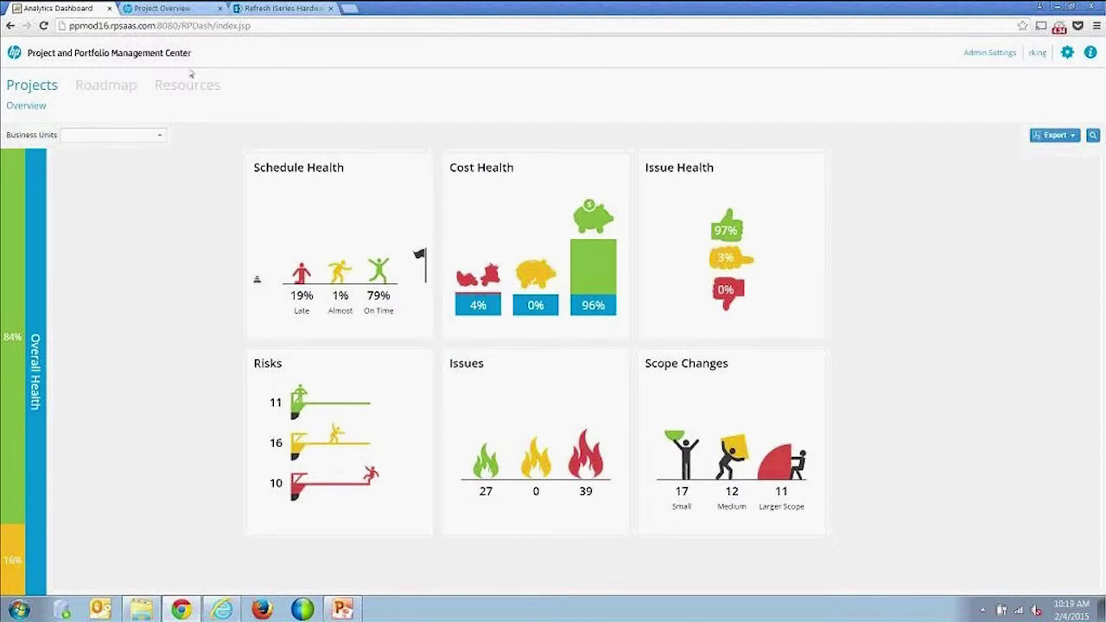
Filter the Analytics Dashboard to the Delivery business unit and open the list of late projects from Schedule Health
click(161, 136)
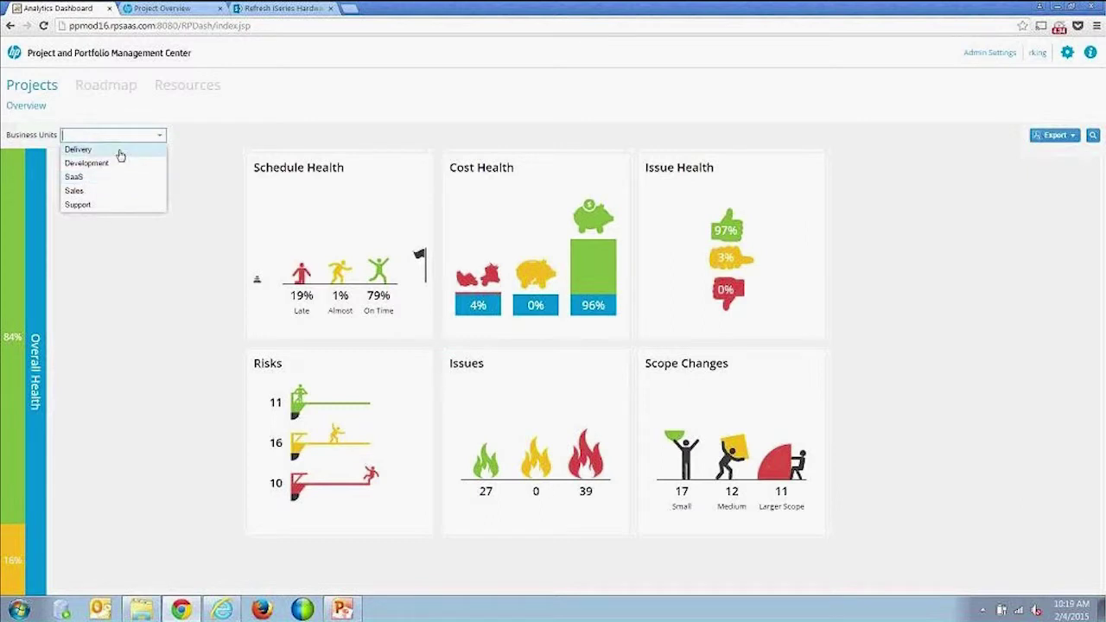
click(120, 153)
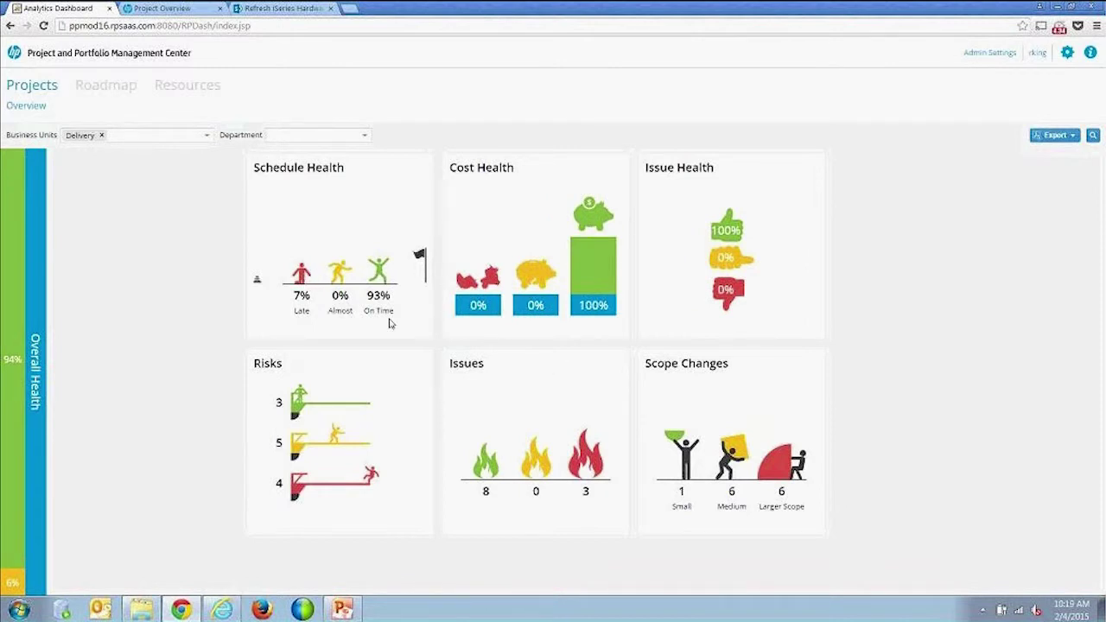
click(304, 287)
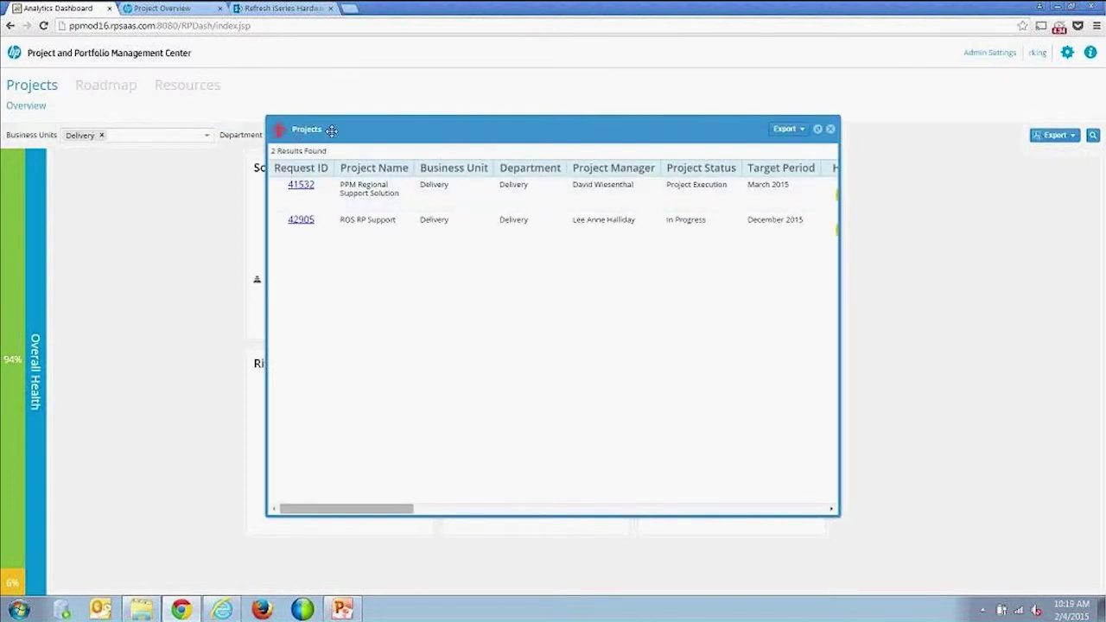
key(Escape)
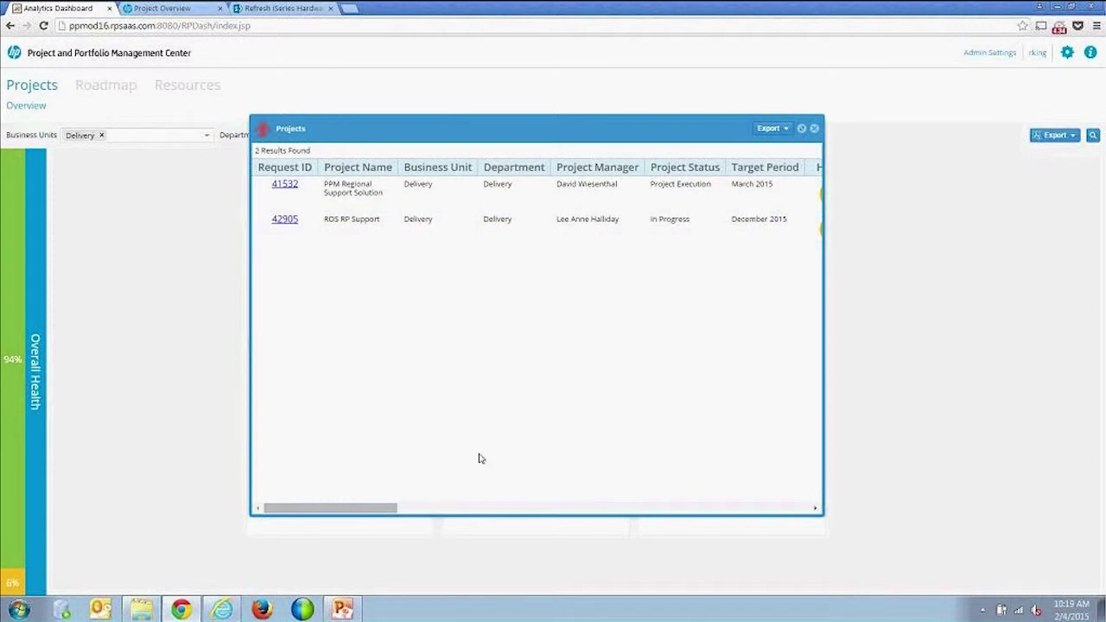
mouse_move(383, 511)
mouse_down()
mouse_move(486, 510)
mouse_move(353, 524)
mouse_up()
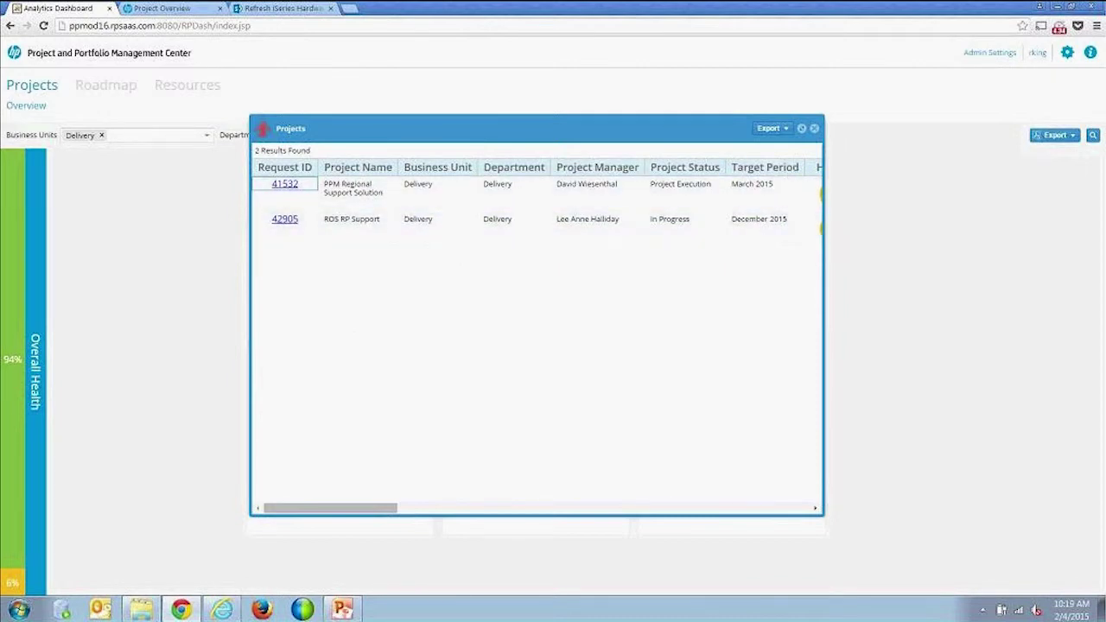
Sort the late projects by Project Name in descending order and review the columns available for the list
click(371, 168)
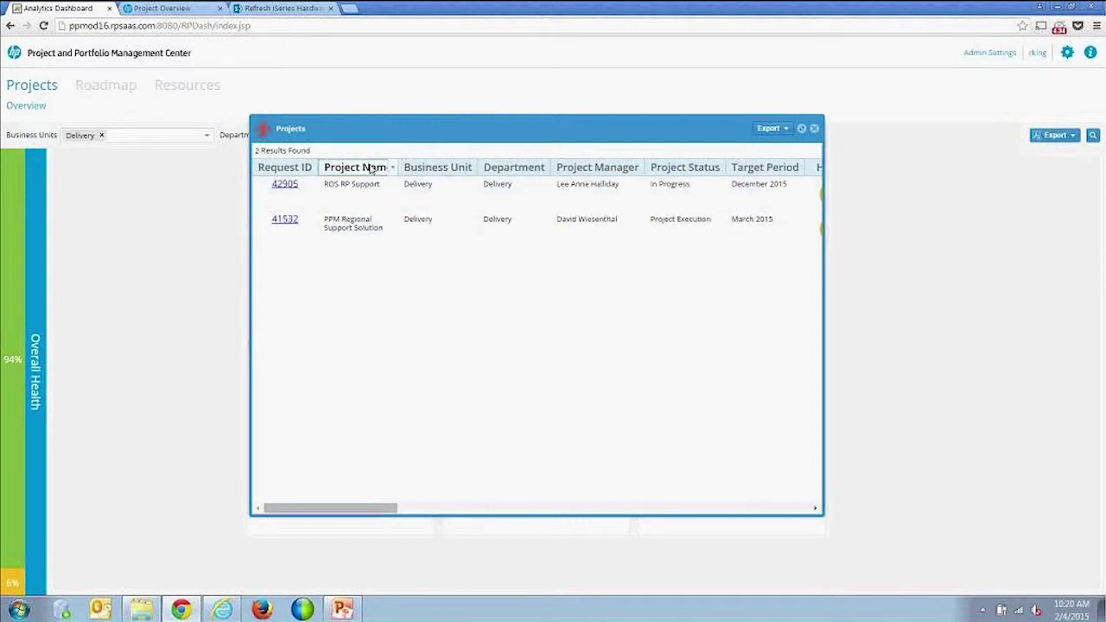
click(392, 167)
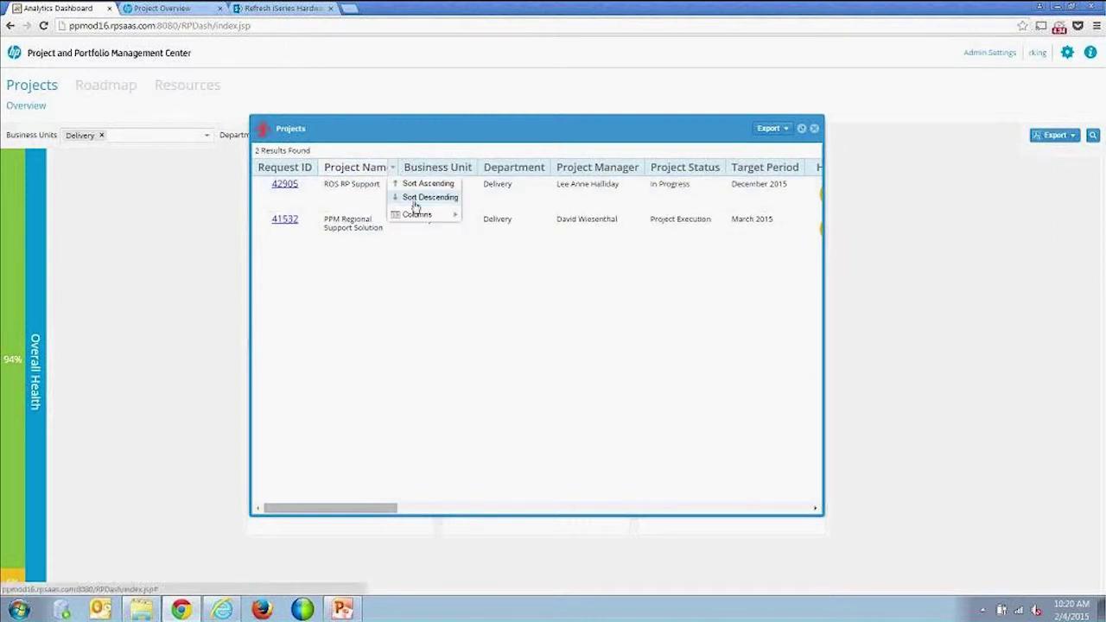
mouse_move(417, 214)
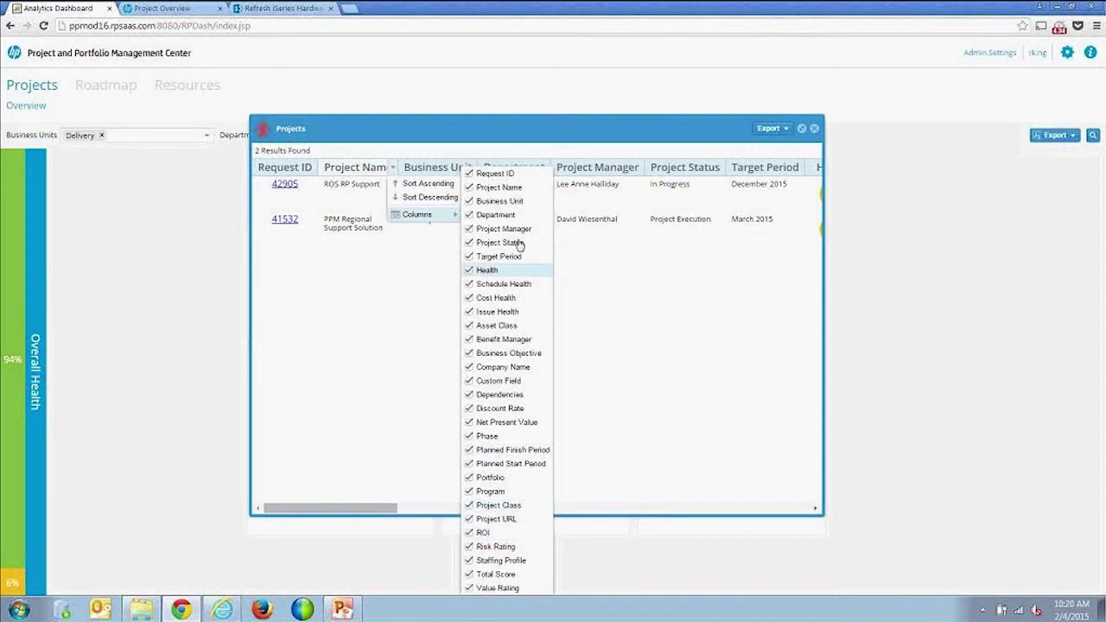
click(415, 323)
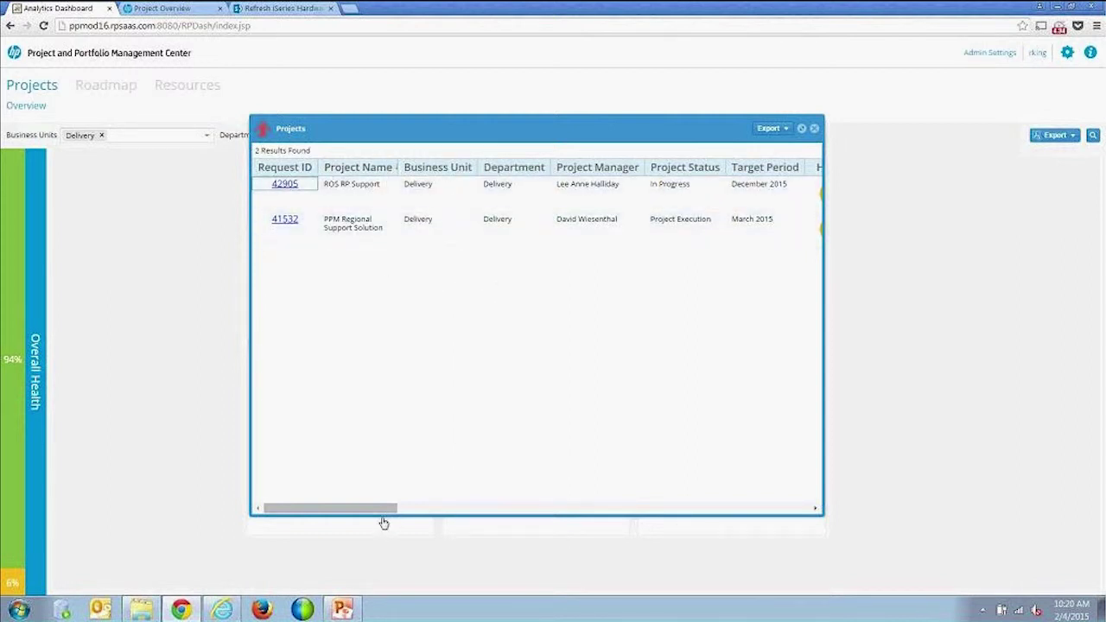
drag(385, 512, 329, 517)
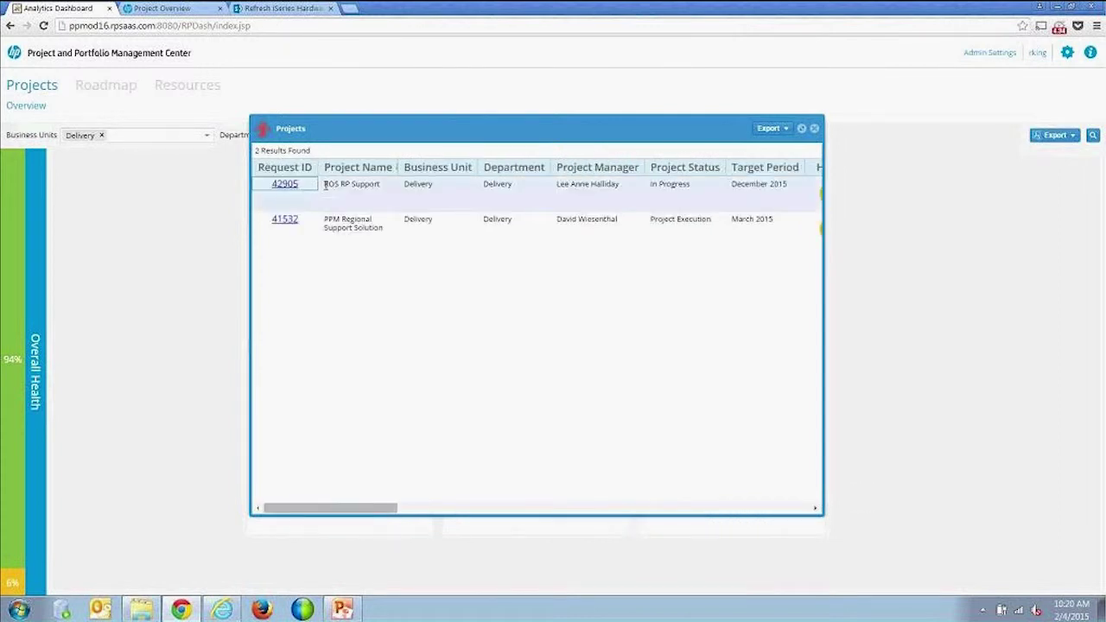
Export the late projects list to Excel and open the downloaded workbook to look over its columns
click(787, 128)
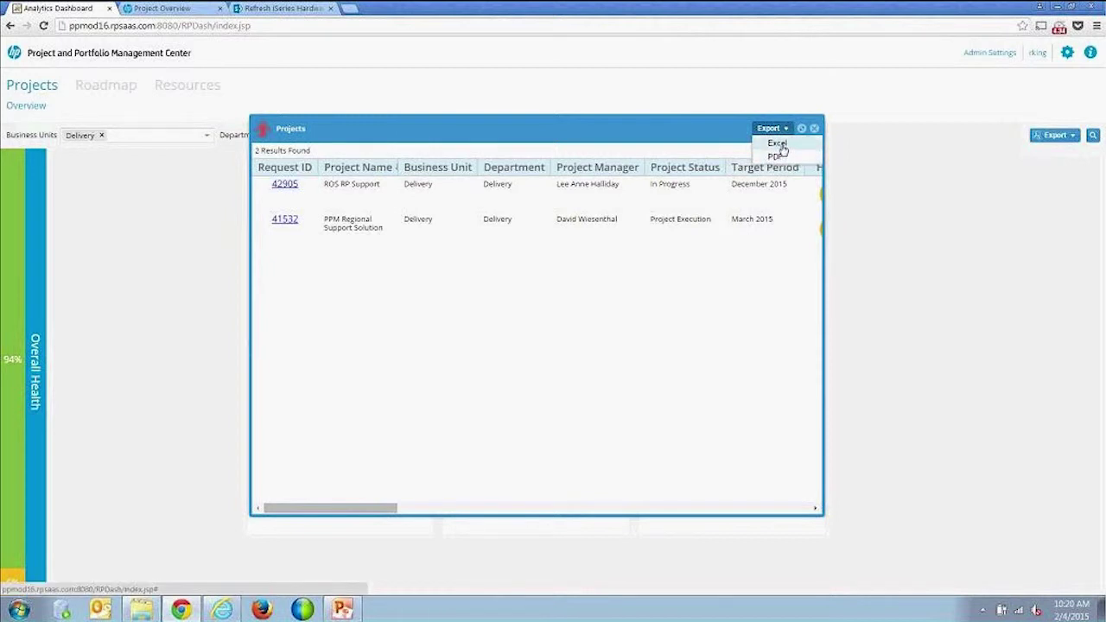
click(778, 143)
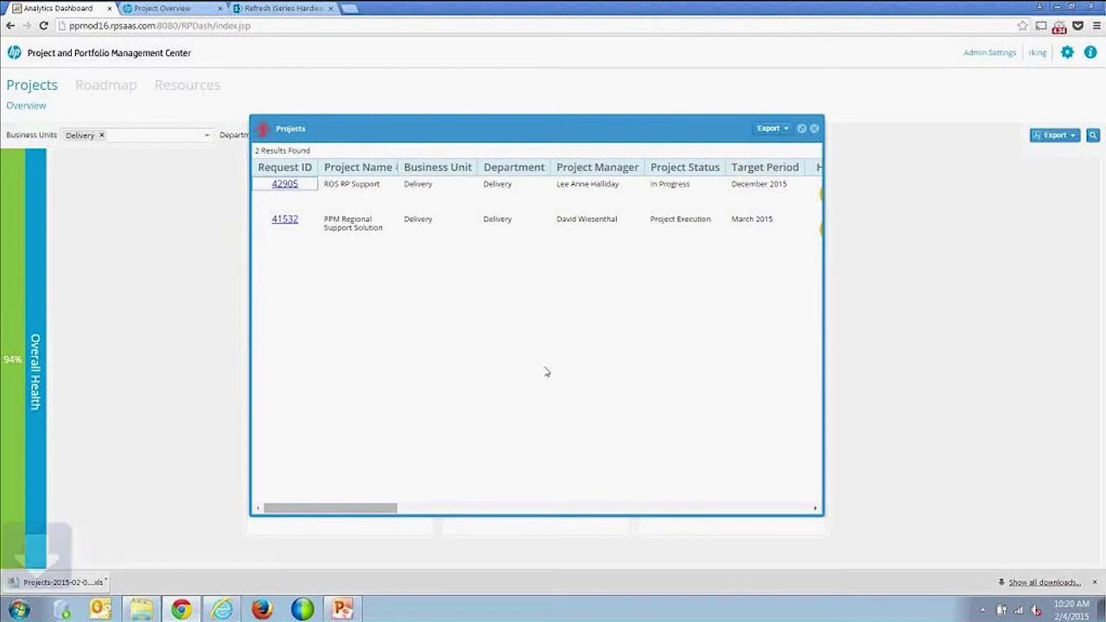
click(65, 583)
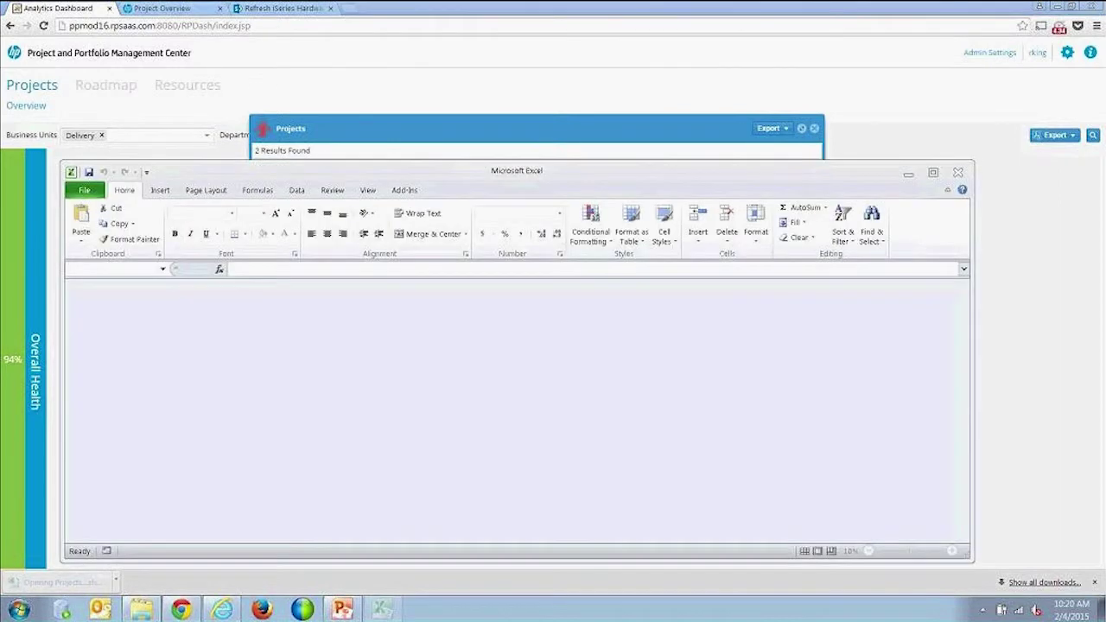
click(504, 334)
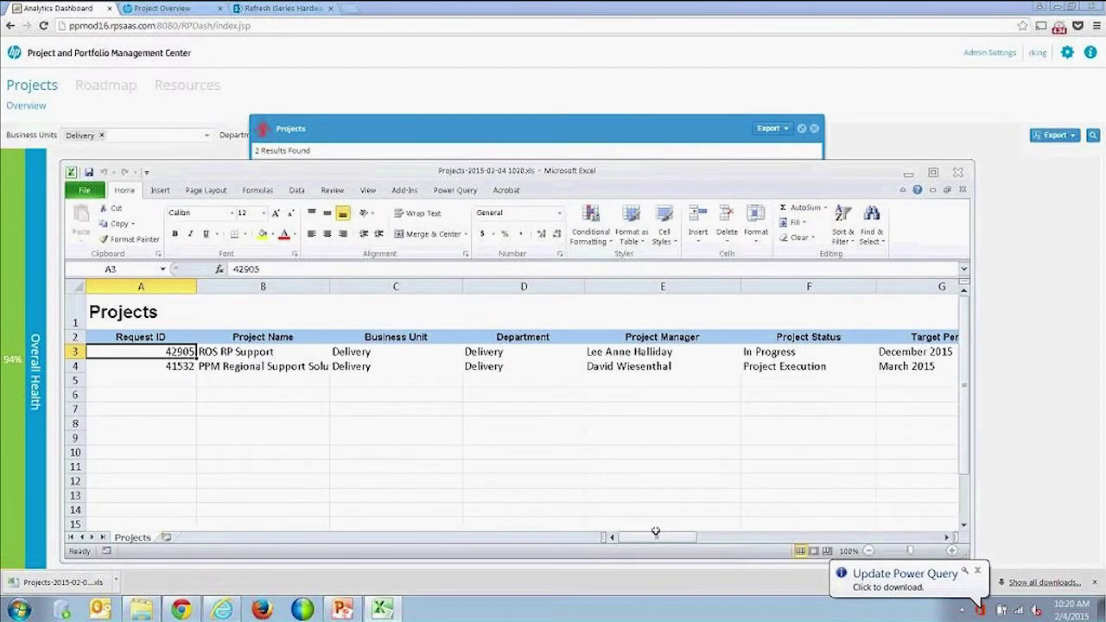
drag(659, 537, 683, 537)
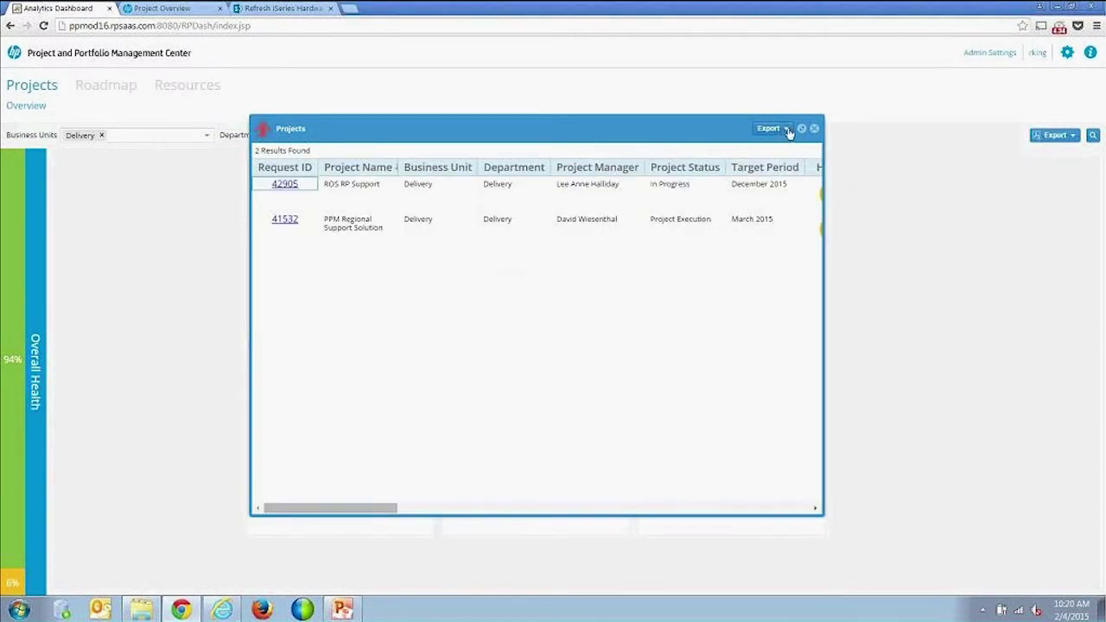
Close the late projects list and open the list of green-rated risks for the Delivery business unit
click(786, 128)
click(788, 130)
click(814, 129)
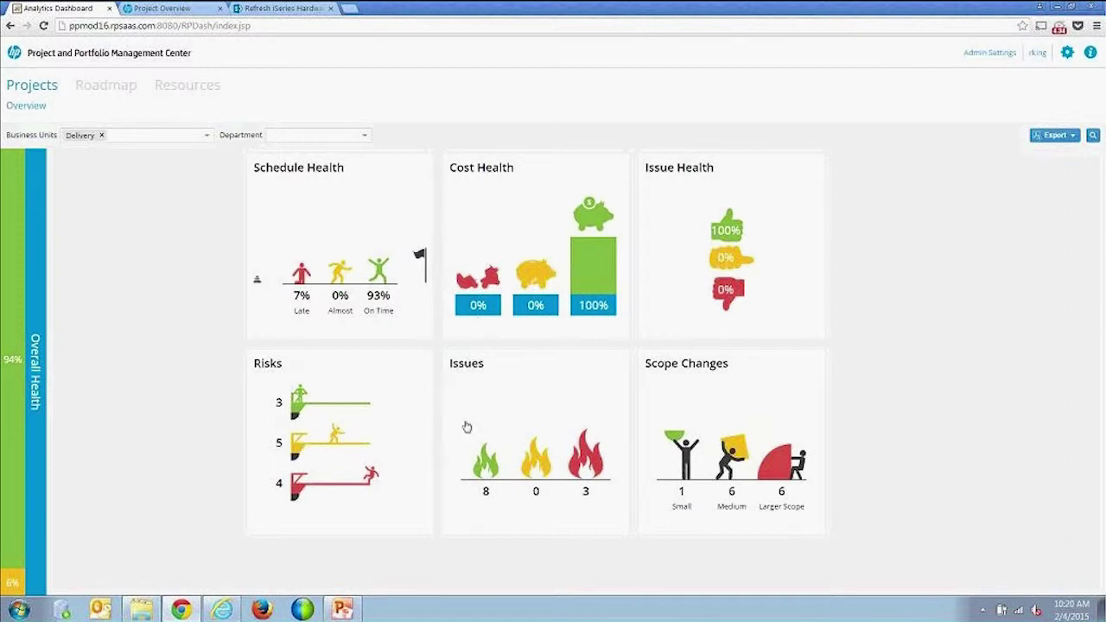
click(299, 408)
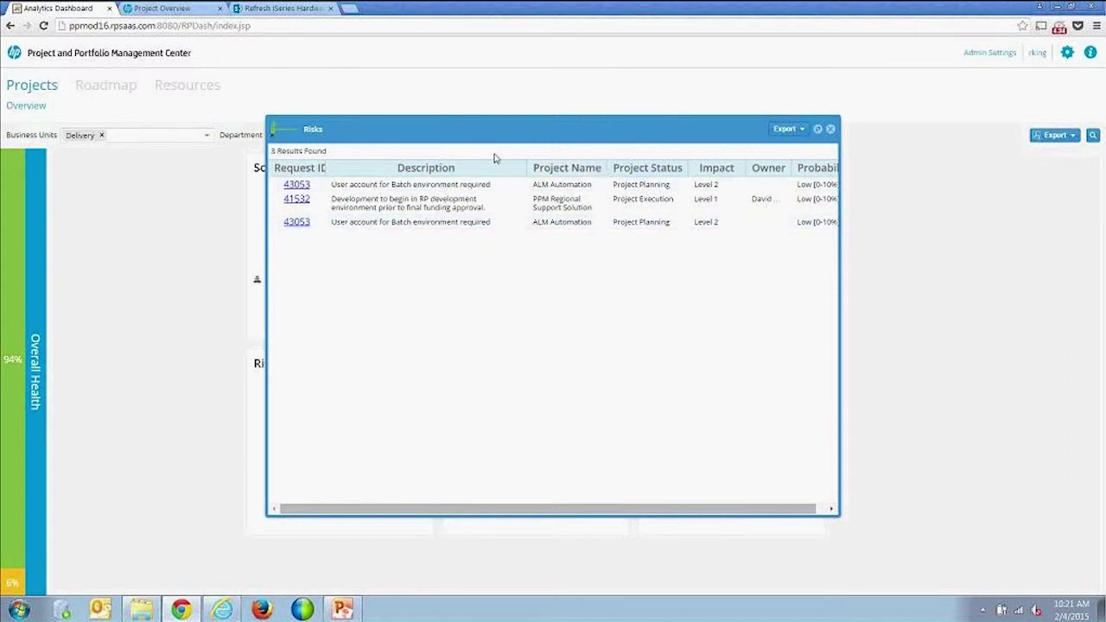
Close the risks list and search the projects by the project manager's full name
click(831, 130)
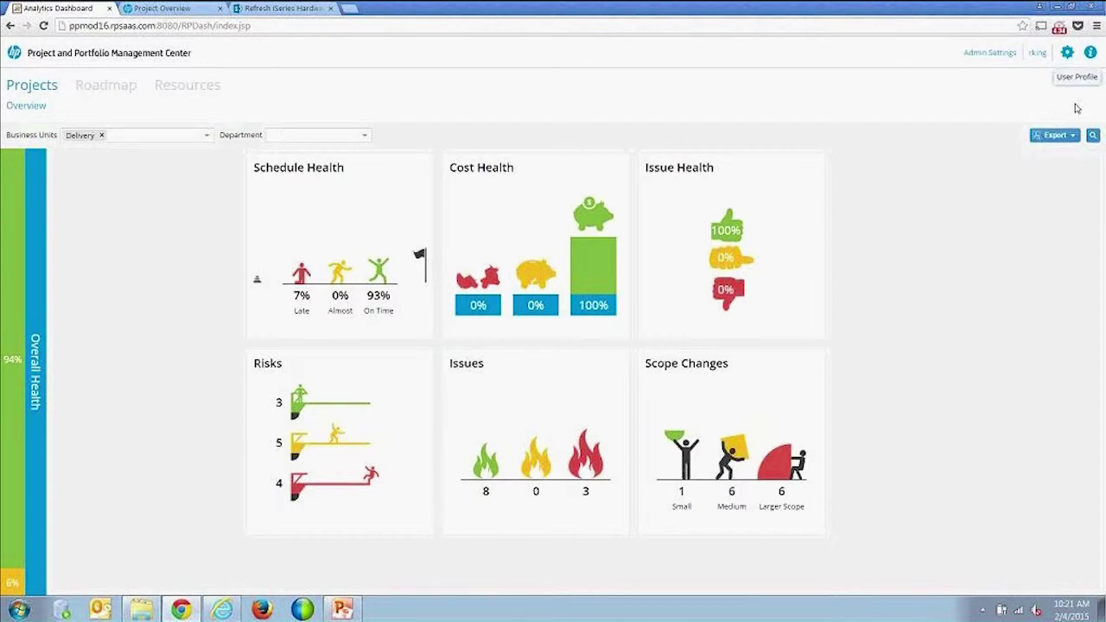
click(1092, 136)
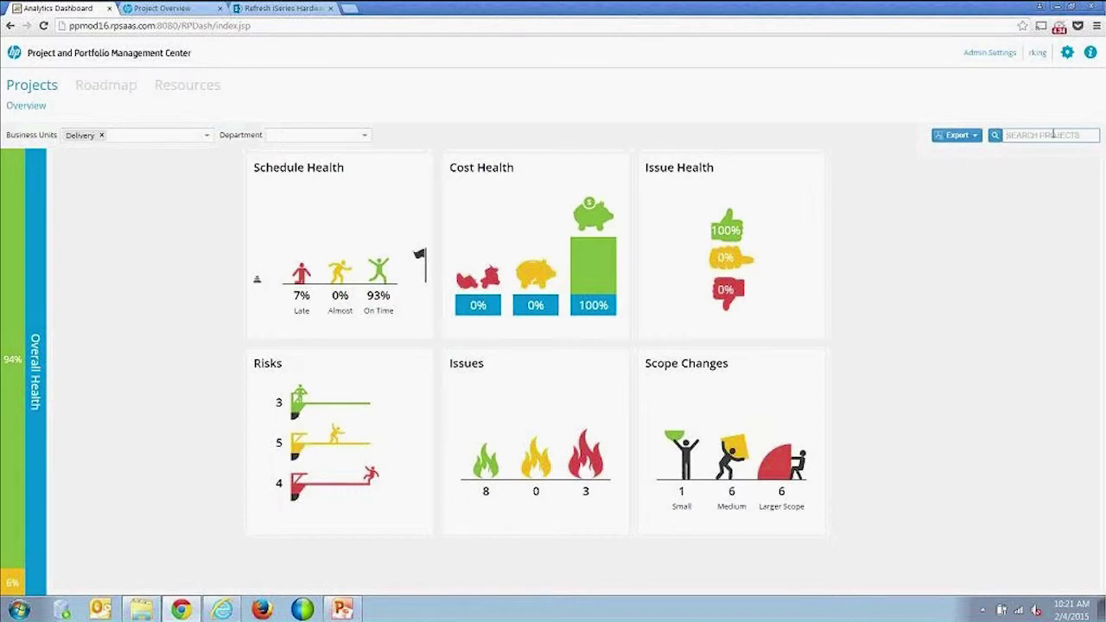
text(Refresh)
key(Return)
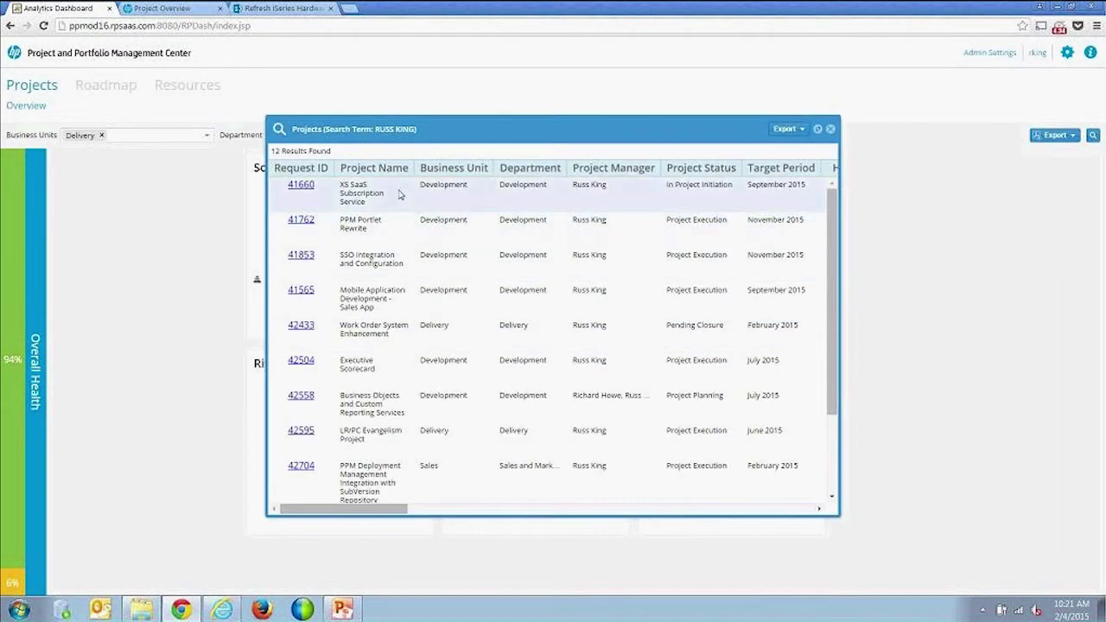
Open the status report of the Mobile Application Development - Sales App project and review its description, executive status, dates and next steps
click(302, 291)
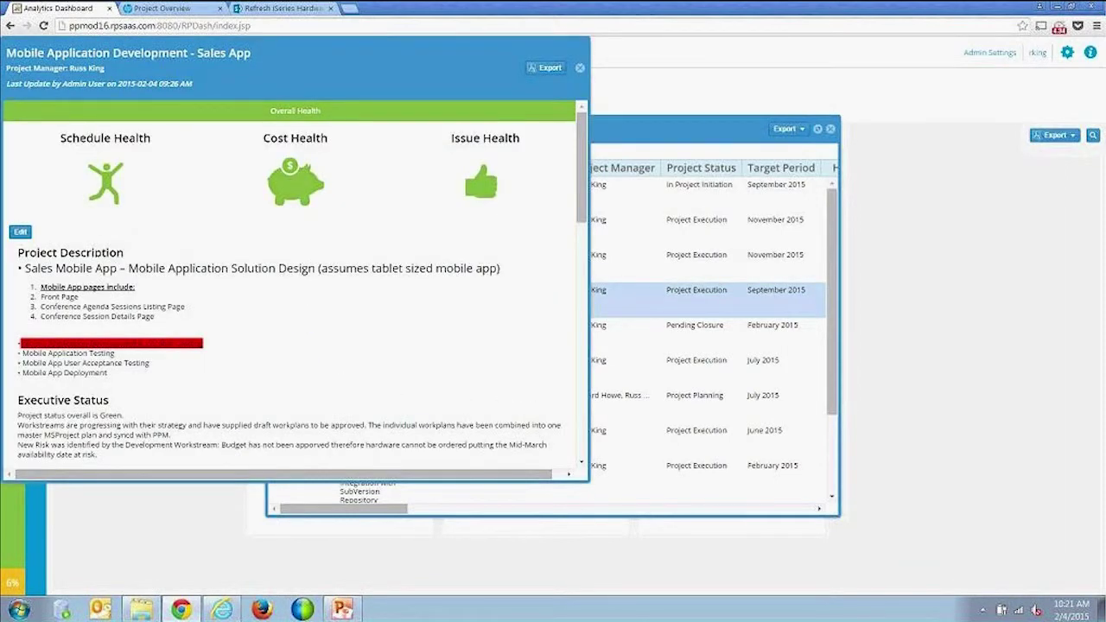
drag(581, 157, 581, 221)
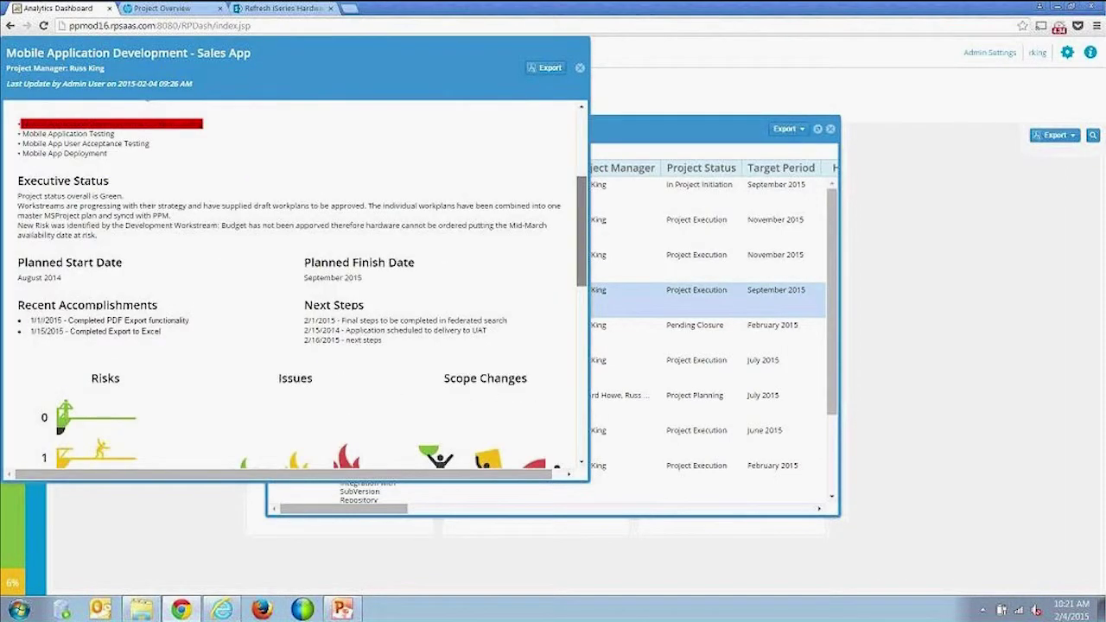
scroll(47, 210, up, 2)
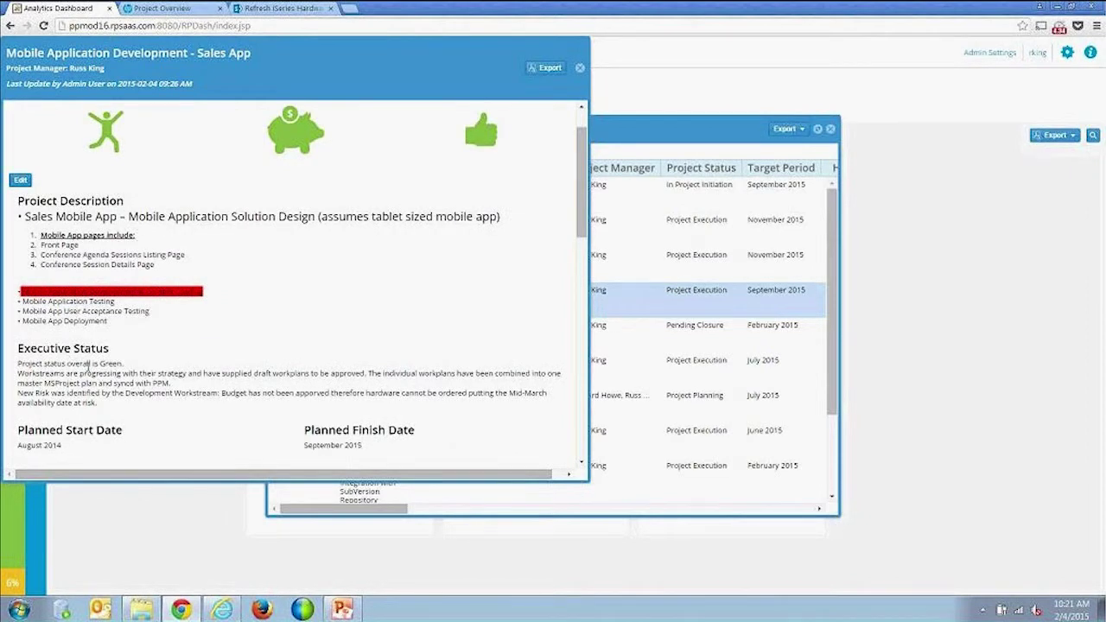
scroll(87, 367, down, 1)
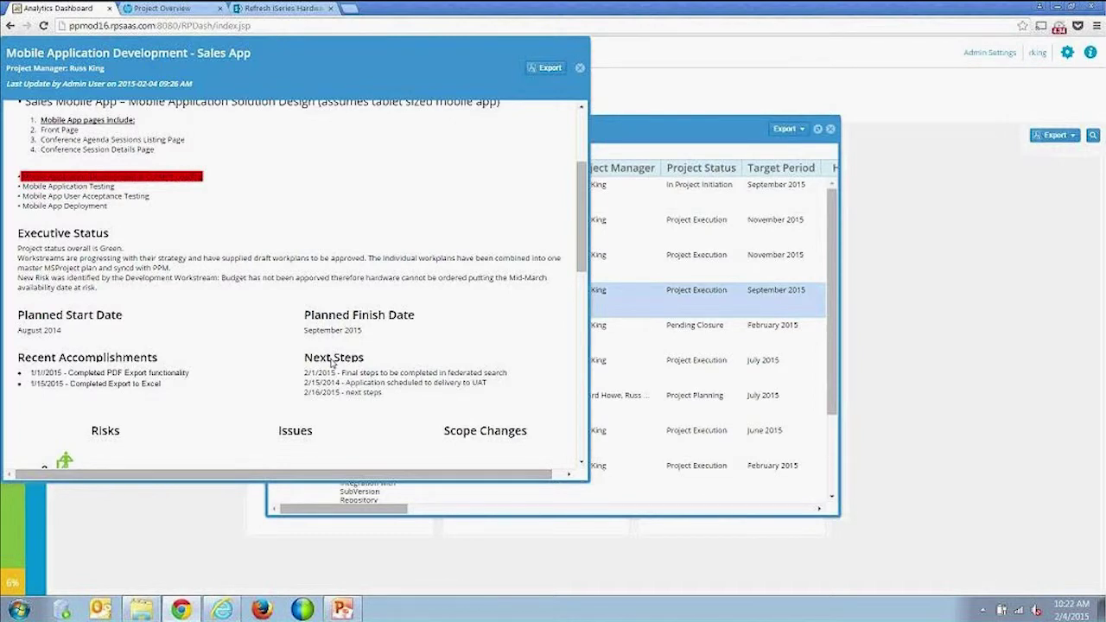
scroll(288, 305, up, 3)
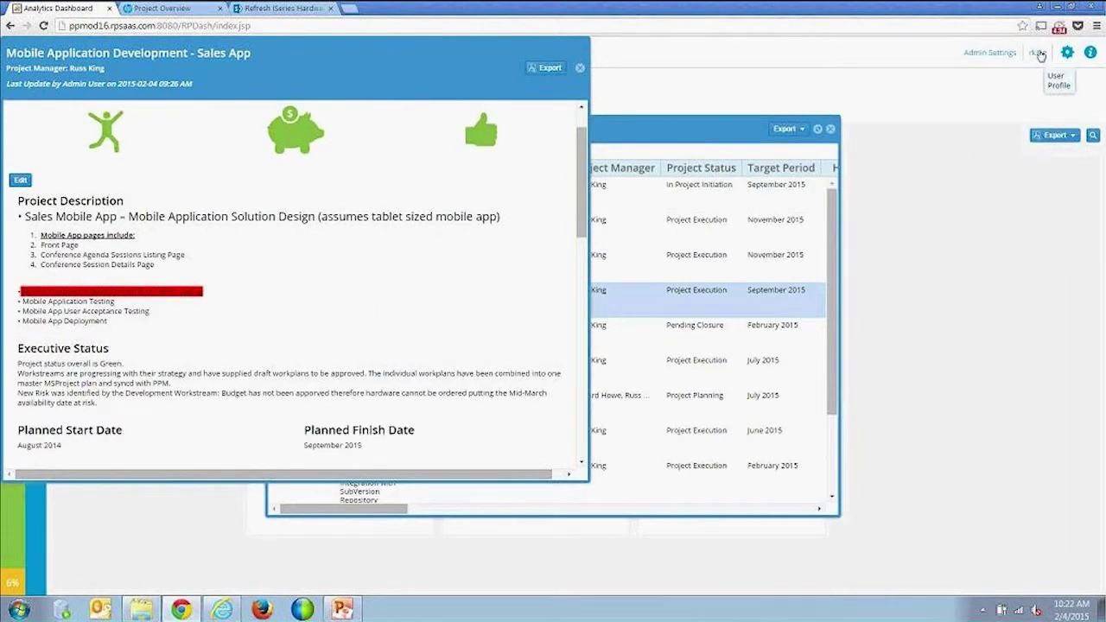
Edit the Sales App status report, add the line "2/17/2015 Next steps" to Next Steps, and save the update
click(21, 180)
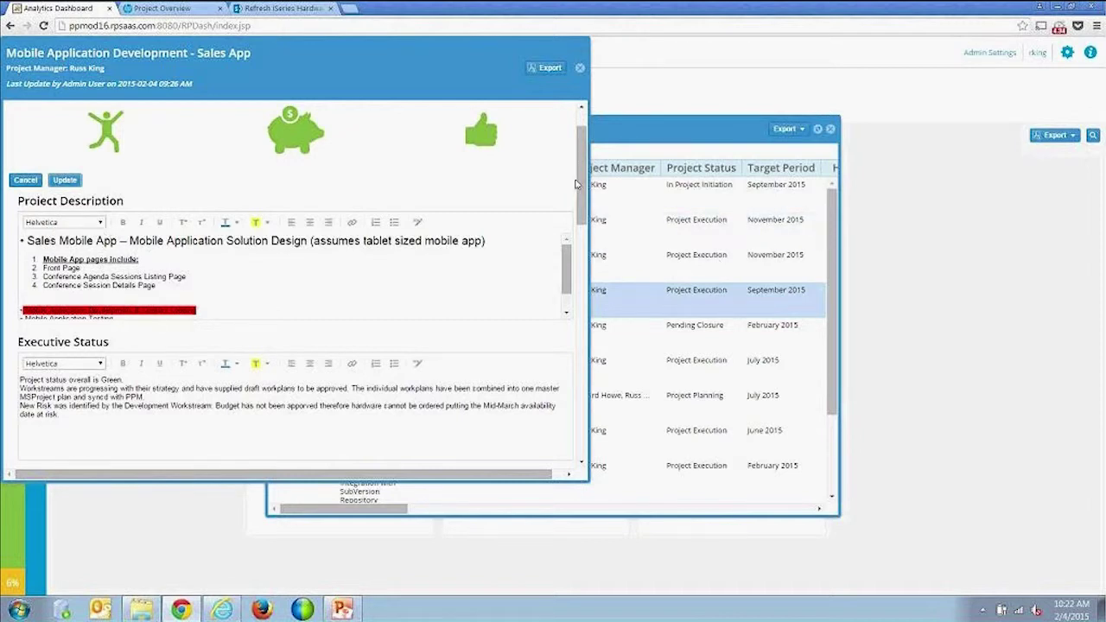
drag(579, 220, 579, 289)
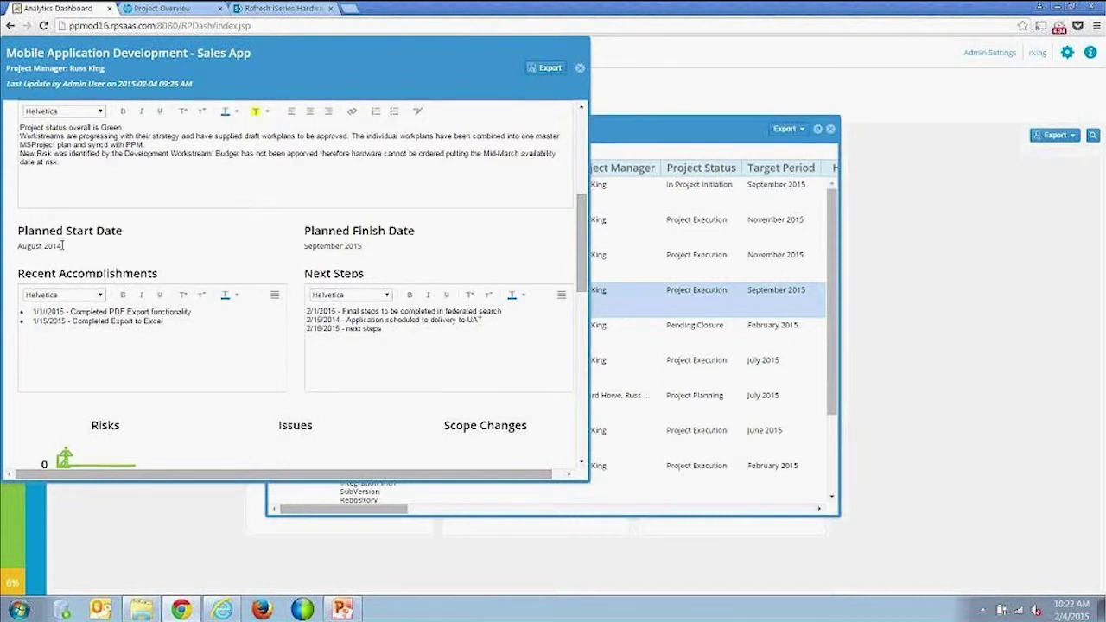
click(404, 330)
key(Return)
text(2/17/2015 Next steps)
scroll(288, 239, up, 1)
scroll(288, 239, up, 3)
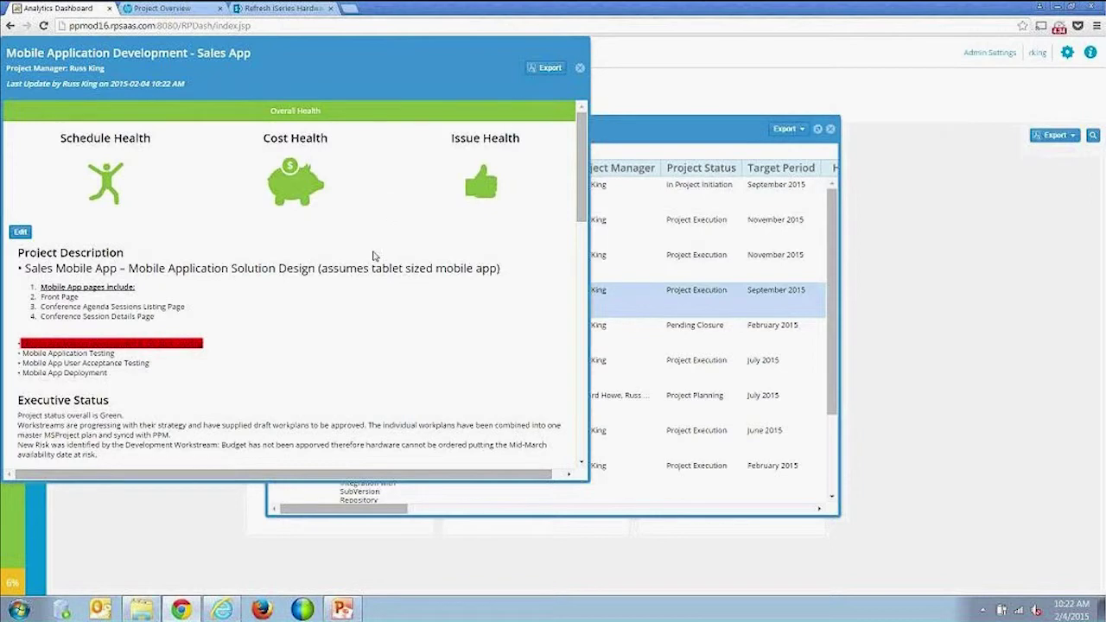
Review the updated Sales App status report from overall health through issues and scope changes to the milestones
mouse_move(583, 199)
mouse_down()
mouse_move(573, 323)
mouse_move(596, 154)
mouse_up()
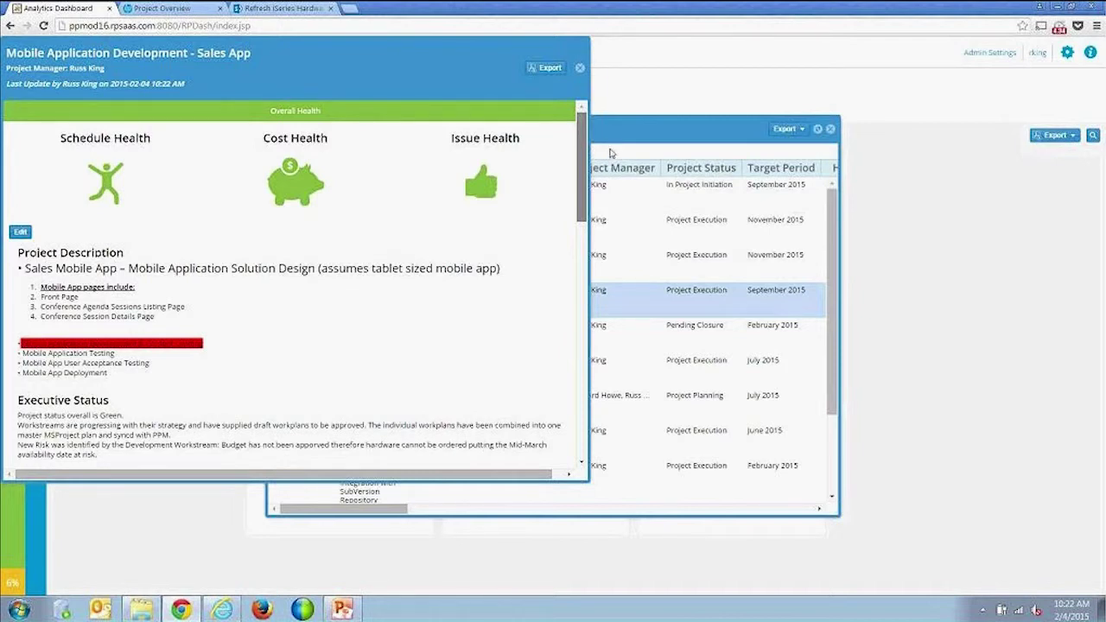
drag(582, 148, 607, 196)
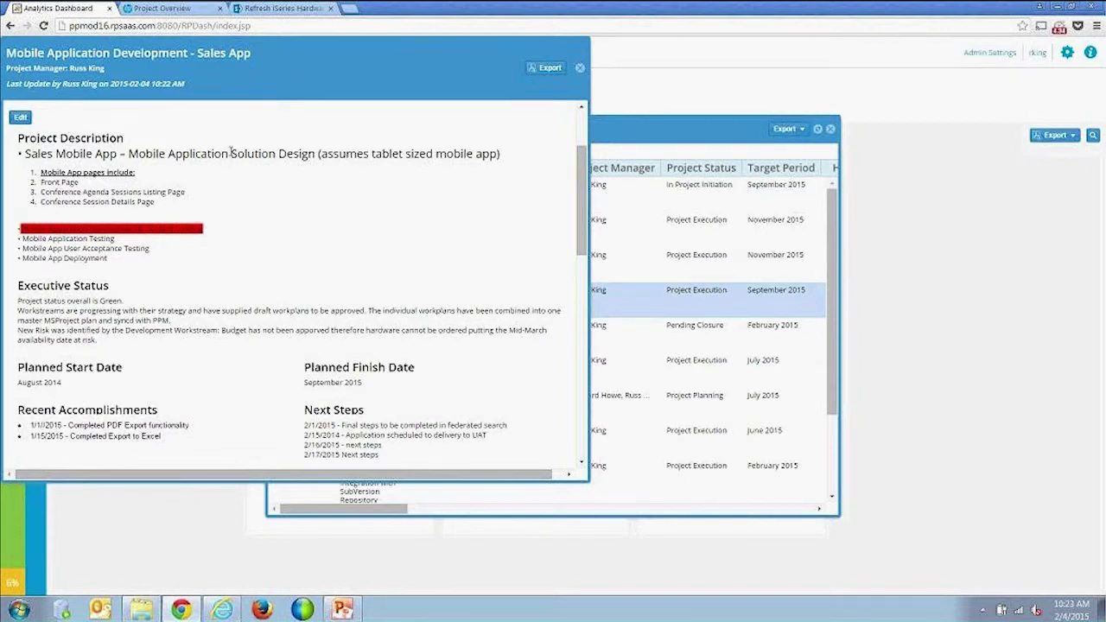
drag(581, 216, 558, 417)
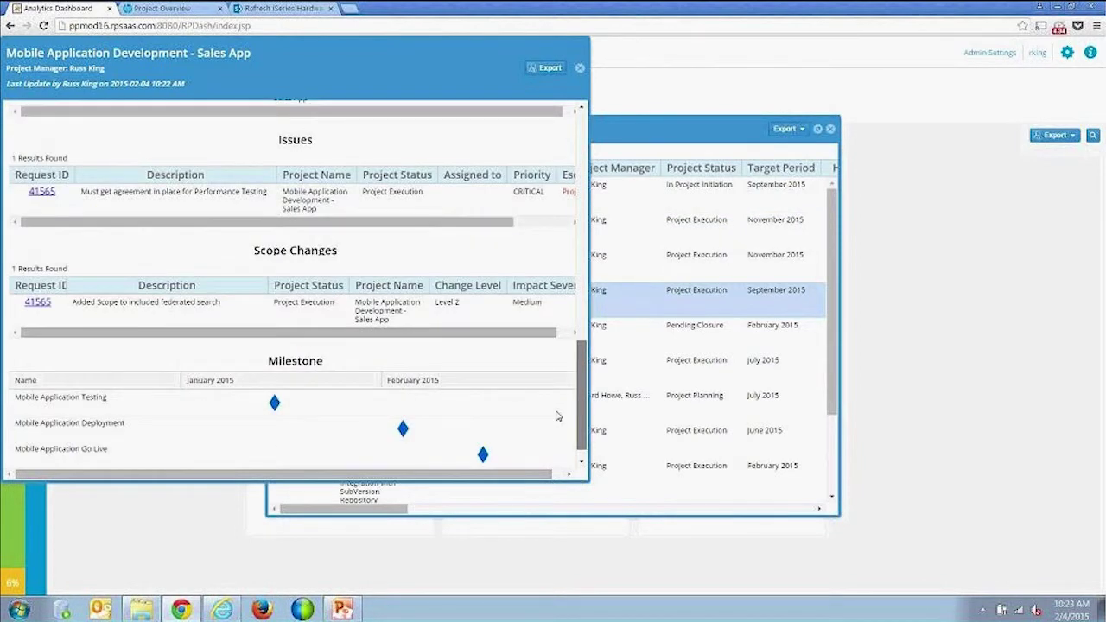
scroll(358, 398, down, 1)
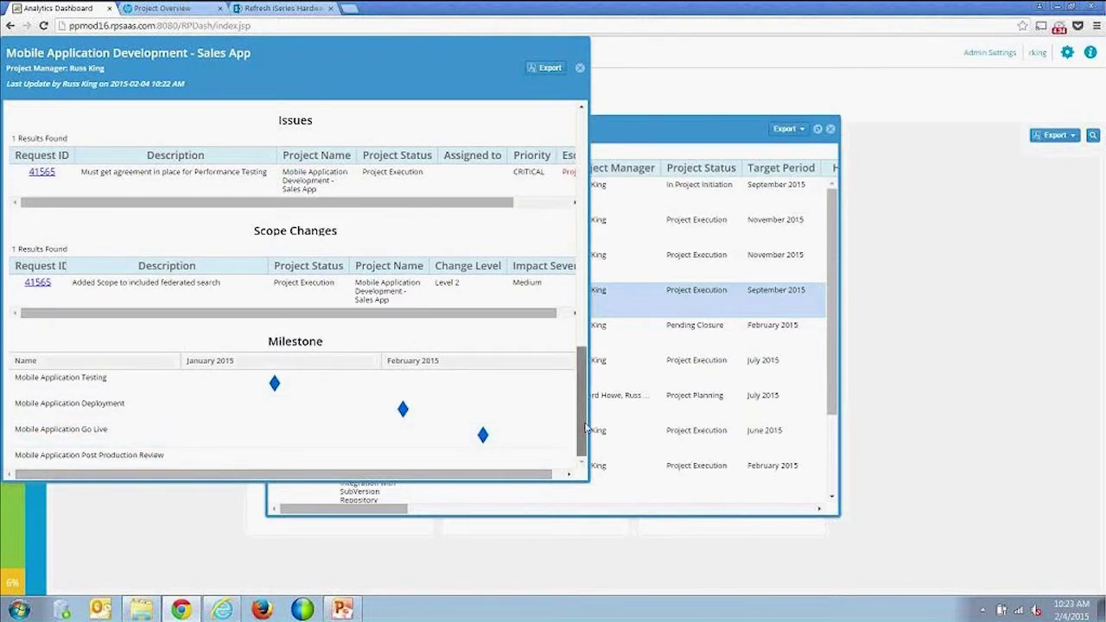
drag(585, 427, 593, 113)
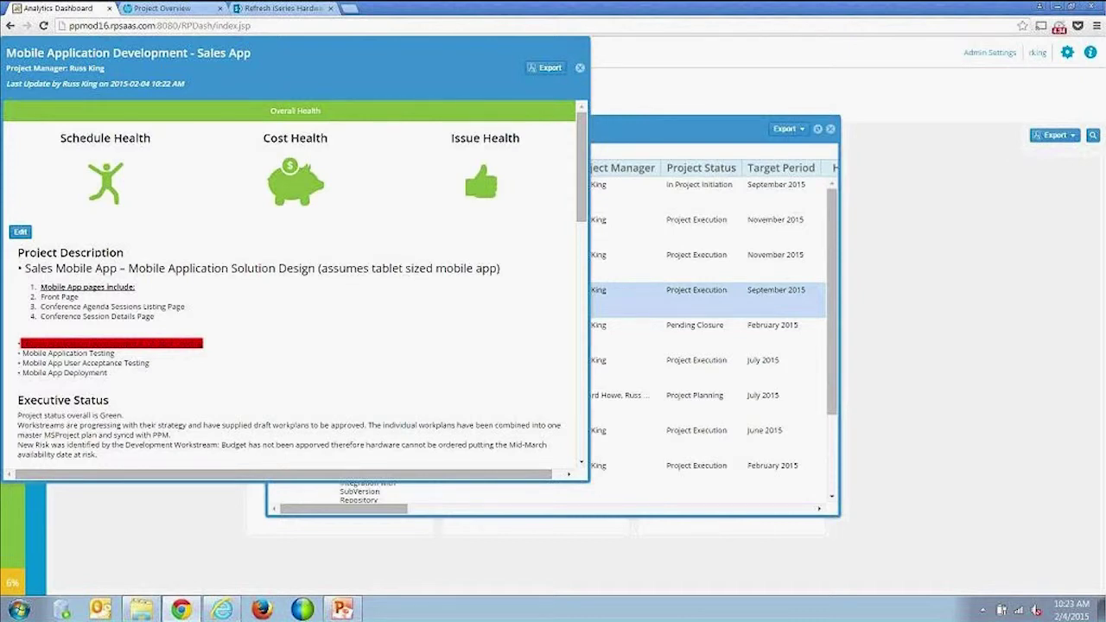
Export the Sales App status report to PDF, look through its pages, and close the preview
click(548, 68)
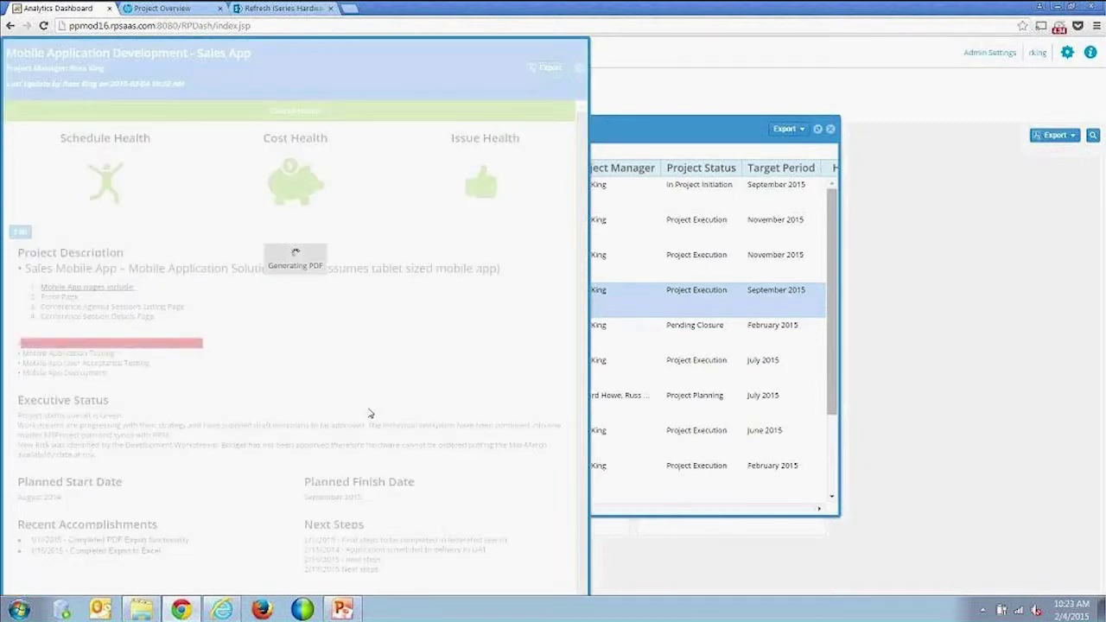
scroll(481, 383, down, 10)
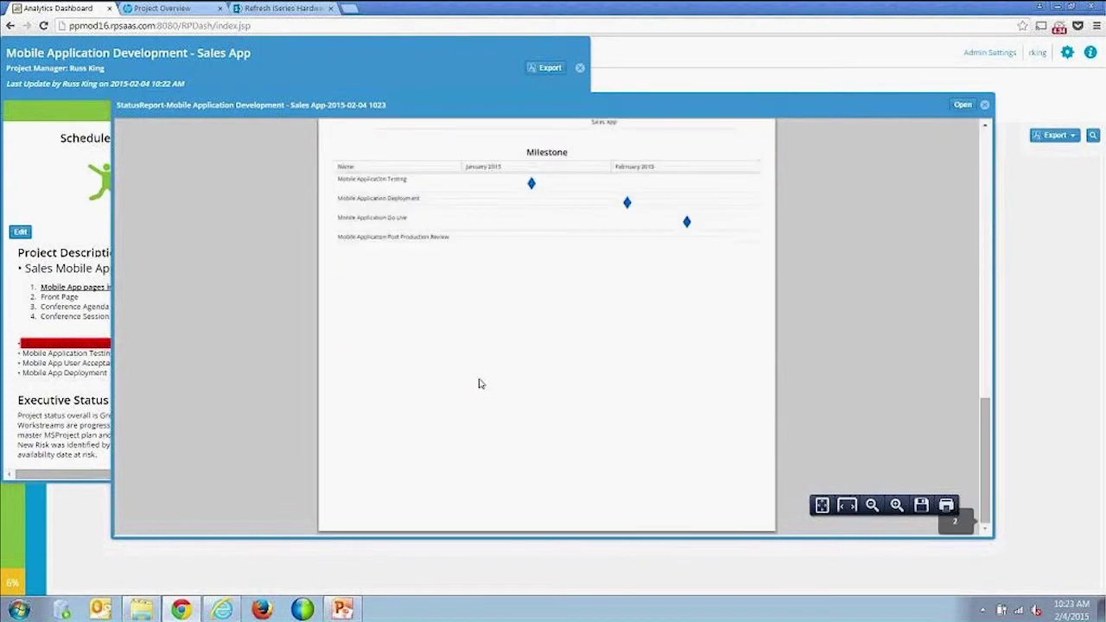
scroll(496, 271, up, 5)
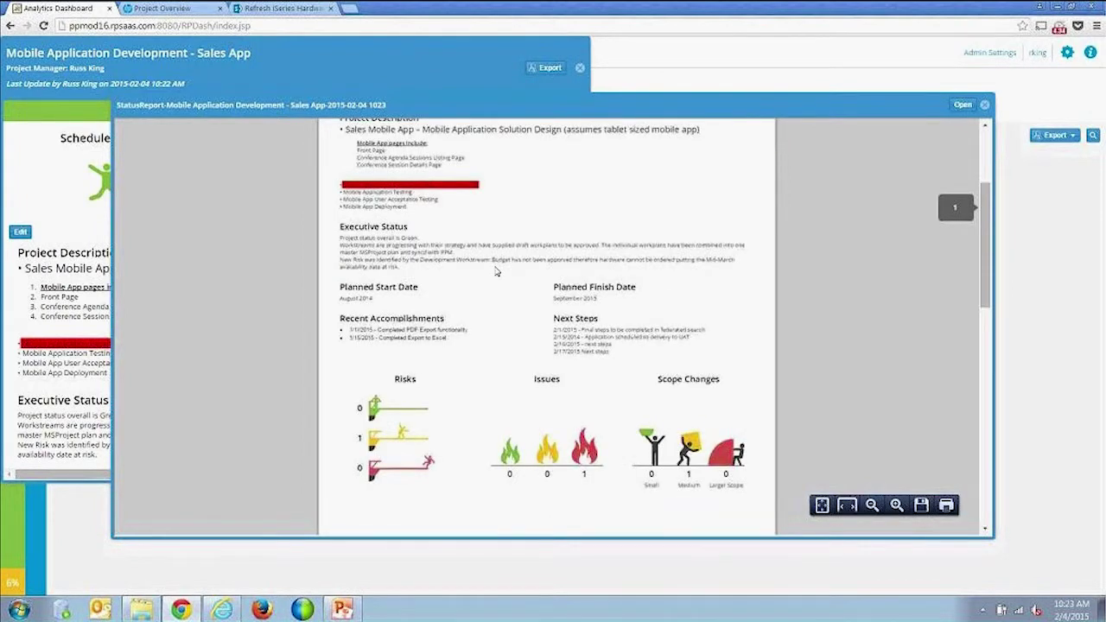
scroll(496, 272, up, 3)
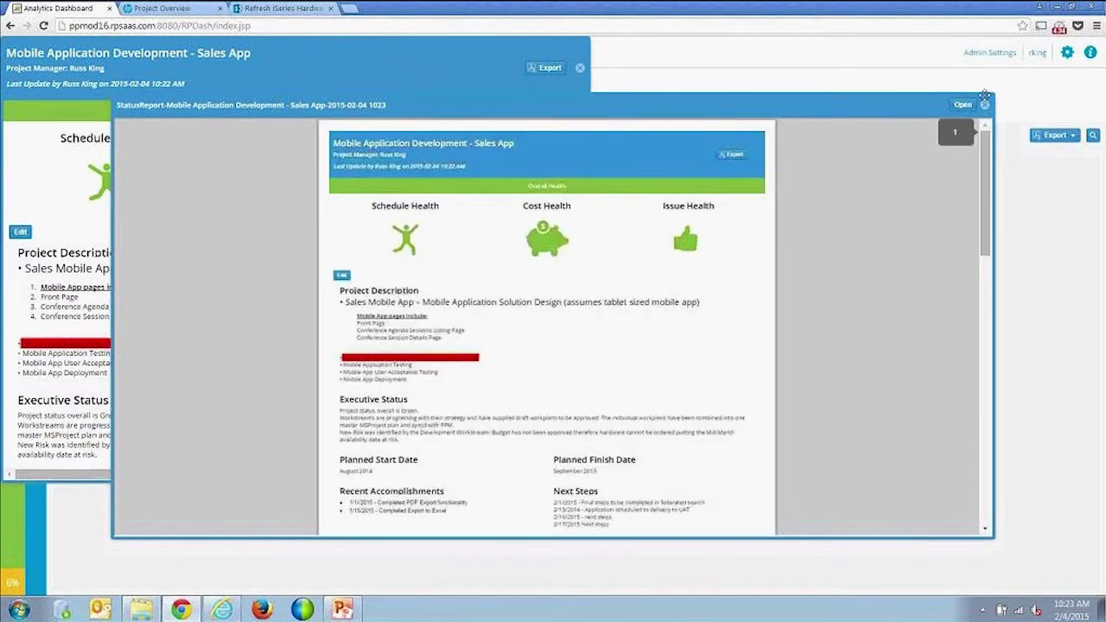
click(985, 103)
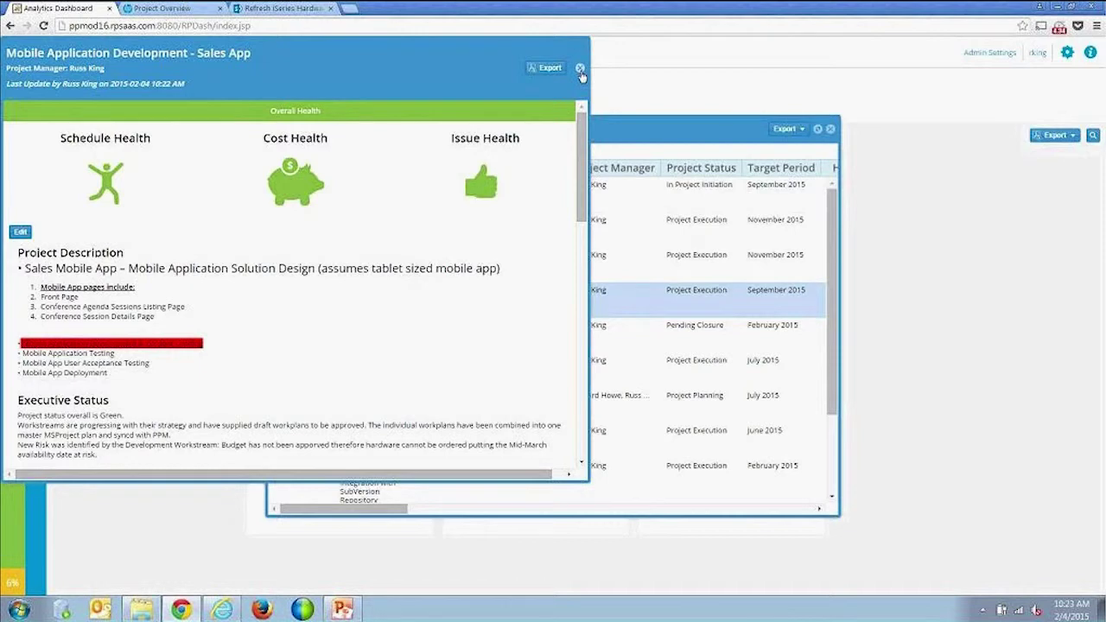
Close the status report and its results list, and search the projects by another project manager's full name
click(580, 69)
click(831, 131)
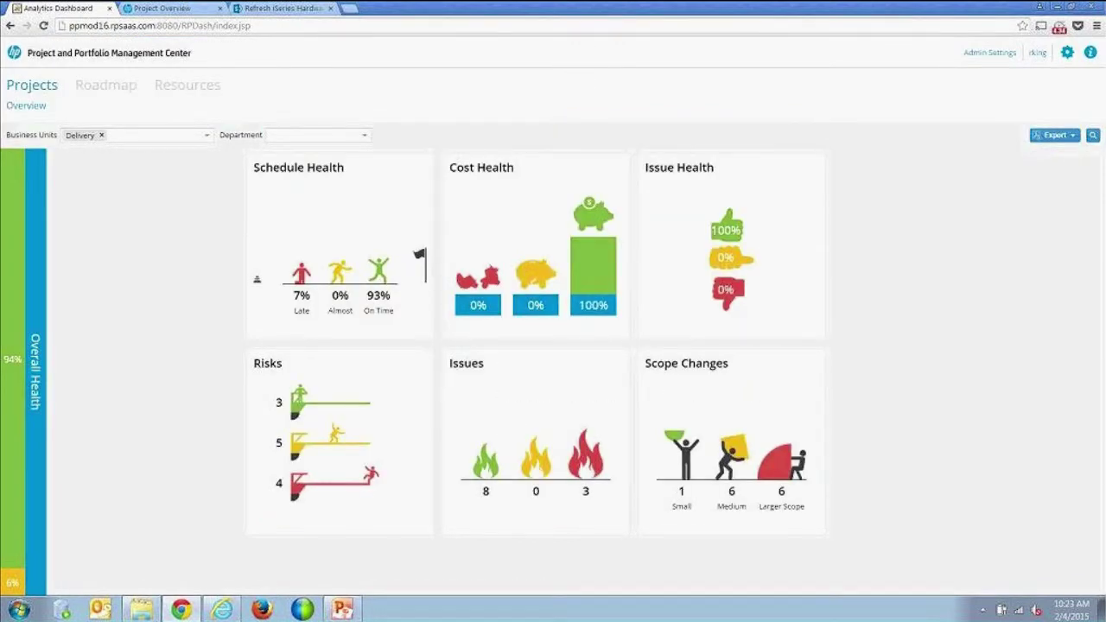
click(1094, 136)
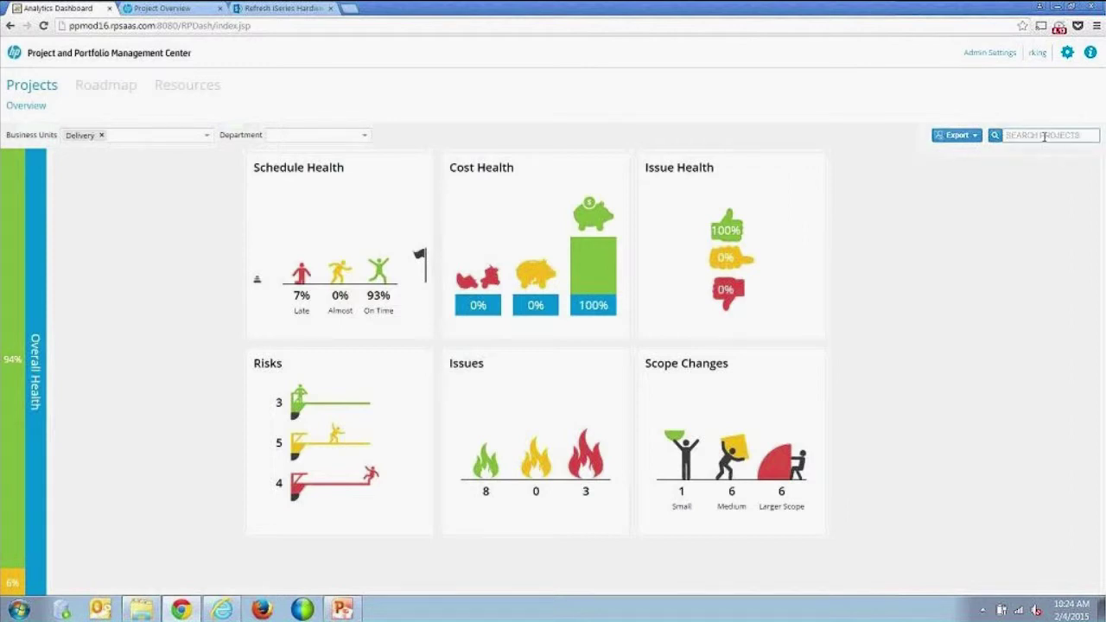
text(refresh)
key(Return)
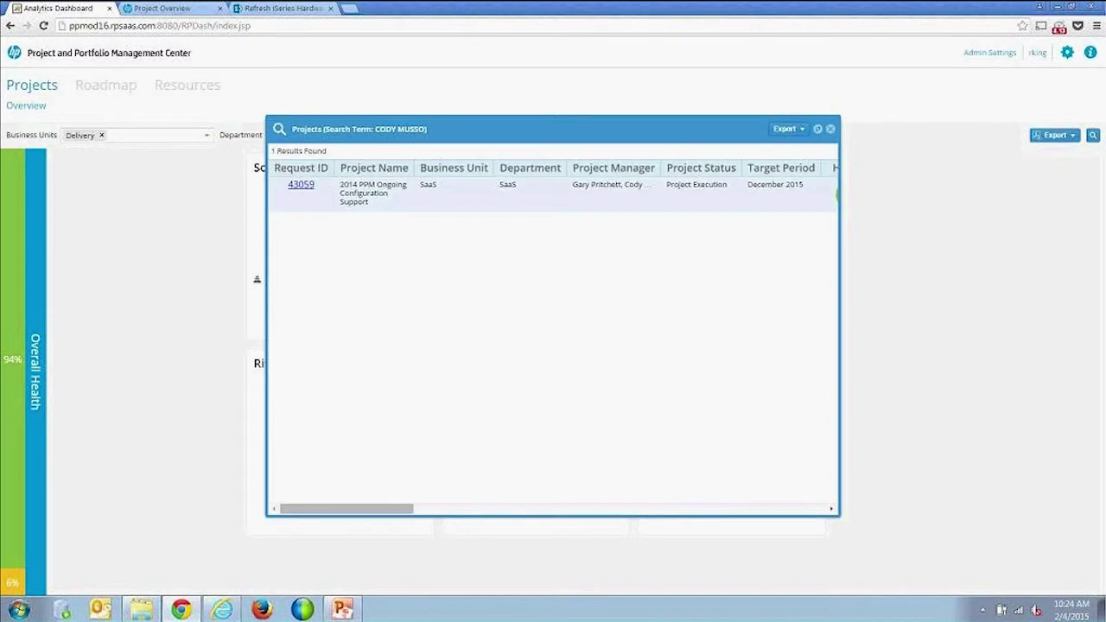
Open the 2014 PPM Ongoing Configuration Support status report to check whether it can be edited, and close it and the results list
click(302, 185)
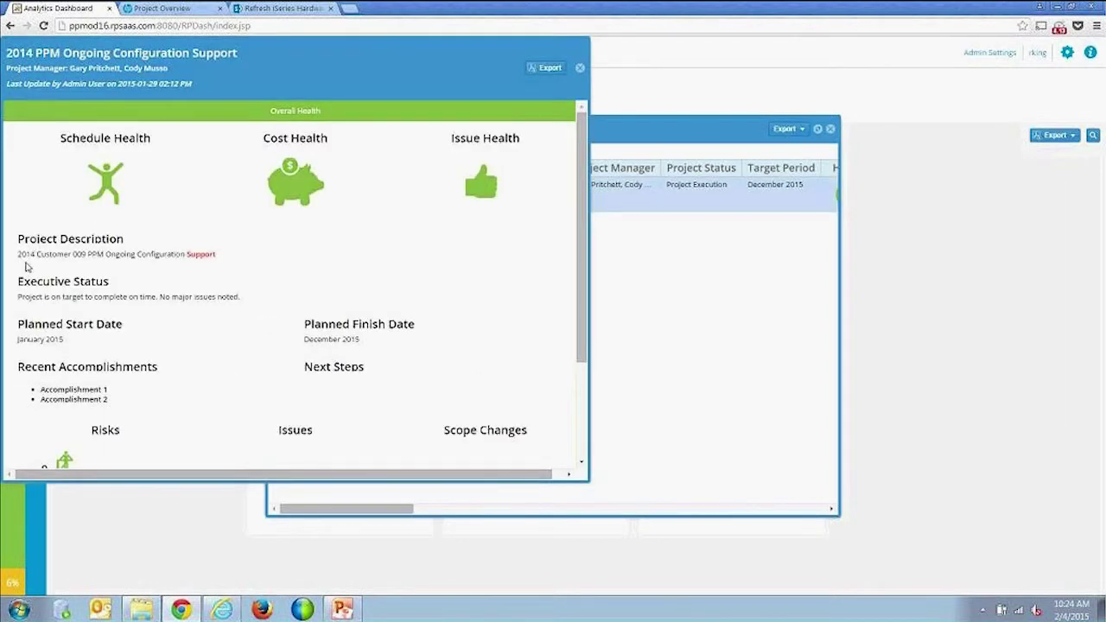
scroll(123, 279, down, 1)
scroll(407, 141, up, 1)
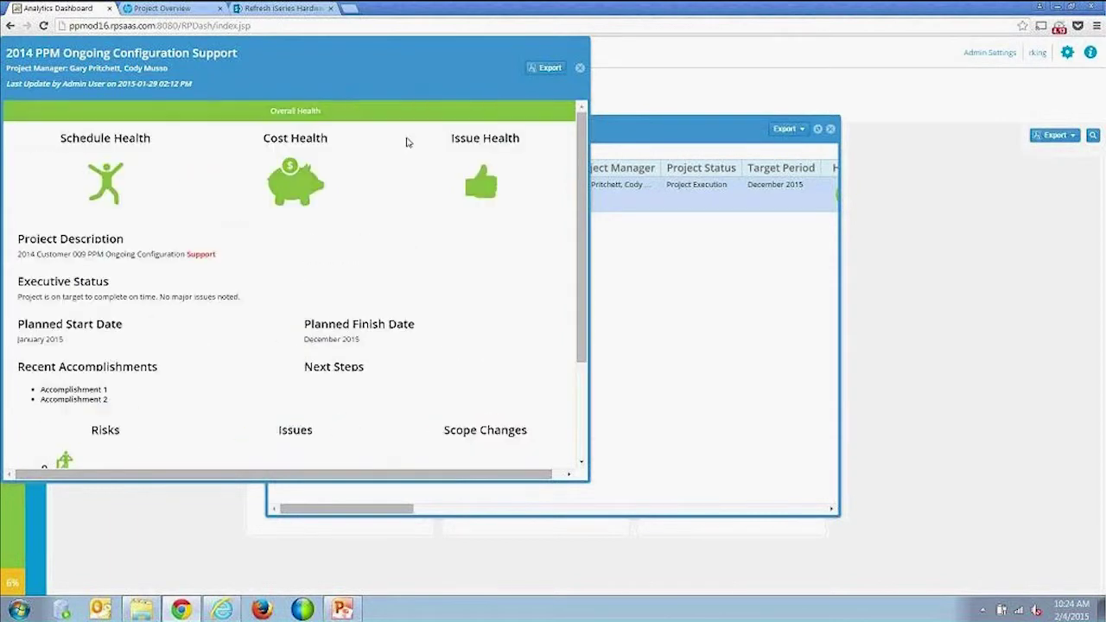
click(580, 69)
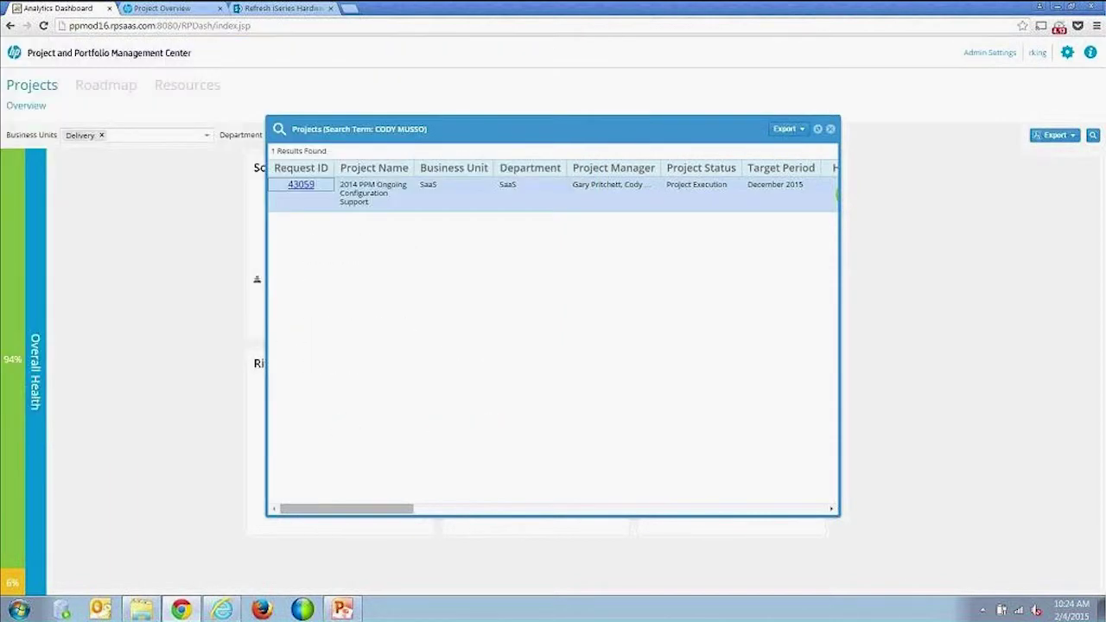
click(831, 130)
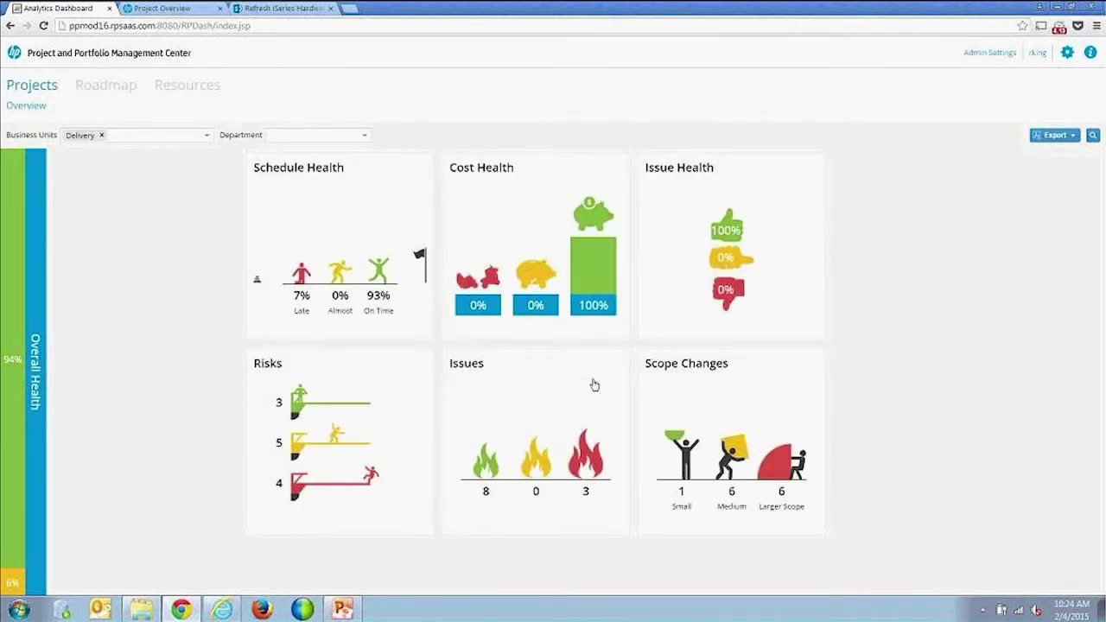
Open the Roadmap for the Delivery business unit and examine the project timelines around Q4 2014 and 2015
click(101, 86)
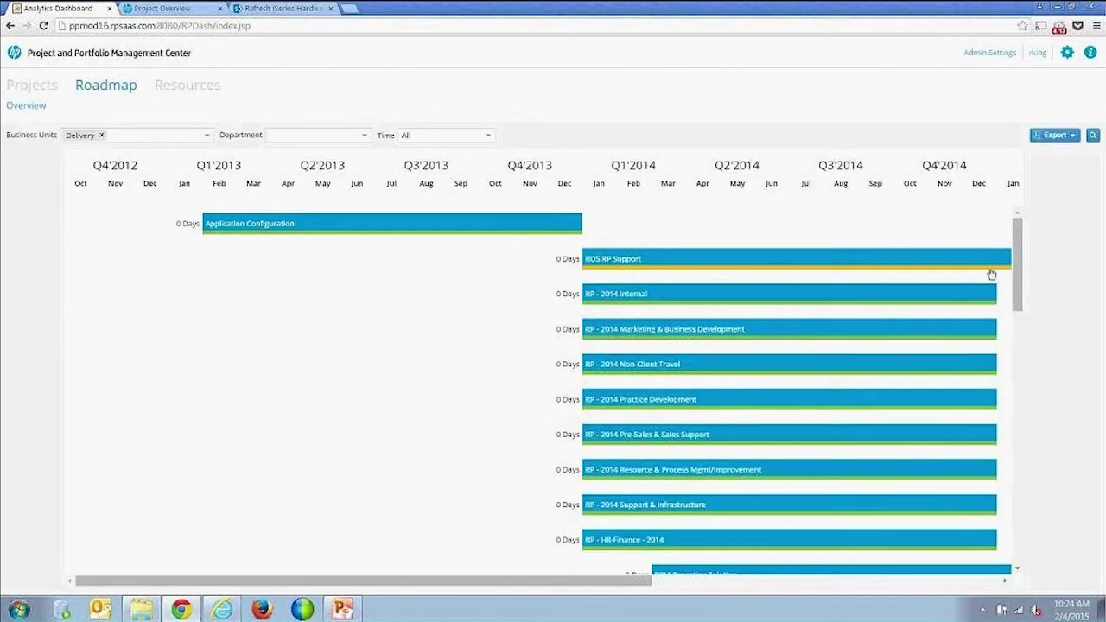
drag(1022, 277, 976, 467)
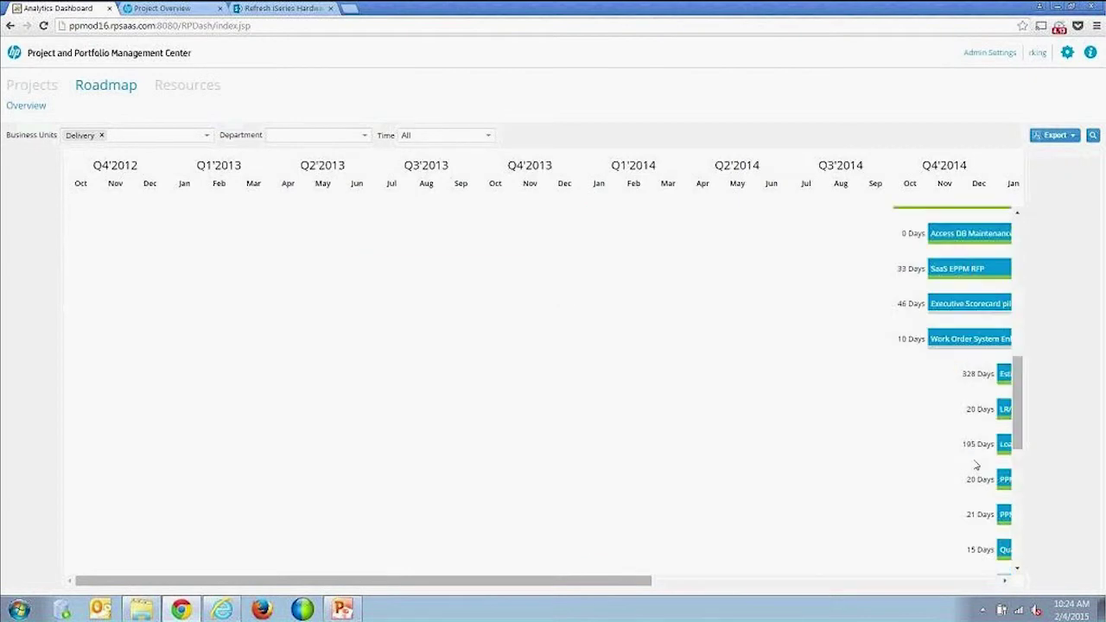
drag(568, 586, 915, 587)
drag(1017, 265, 1043, 417)
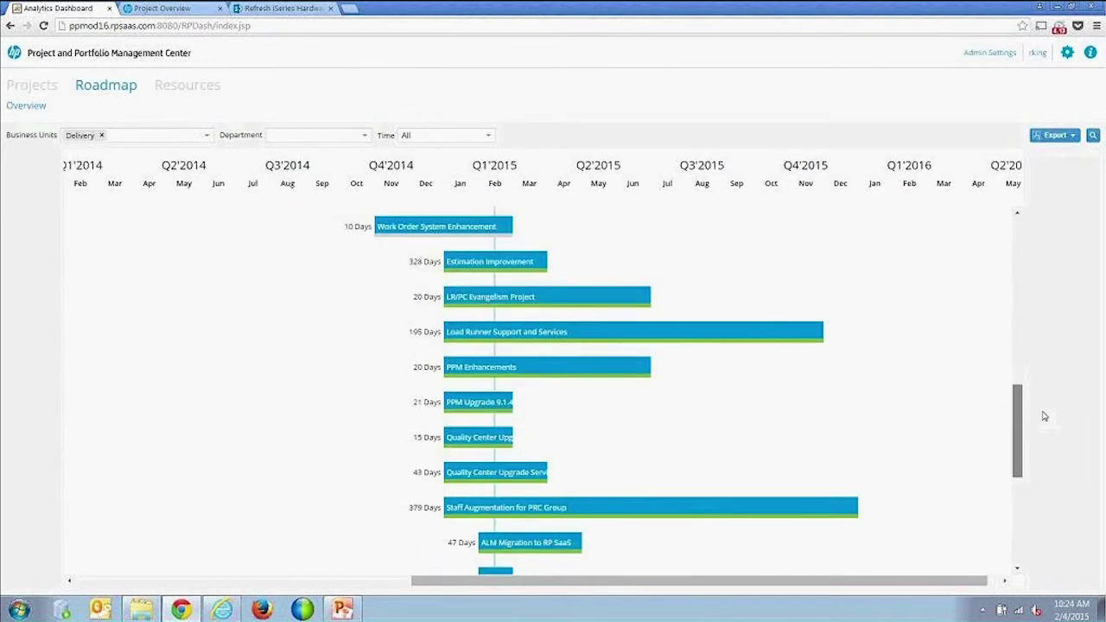
drag(1044, 417, 1042, 373)
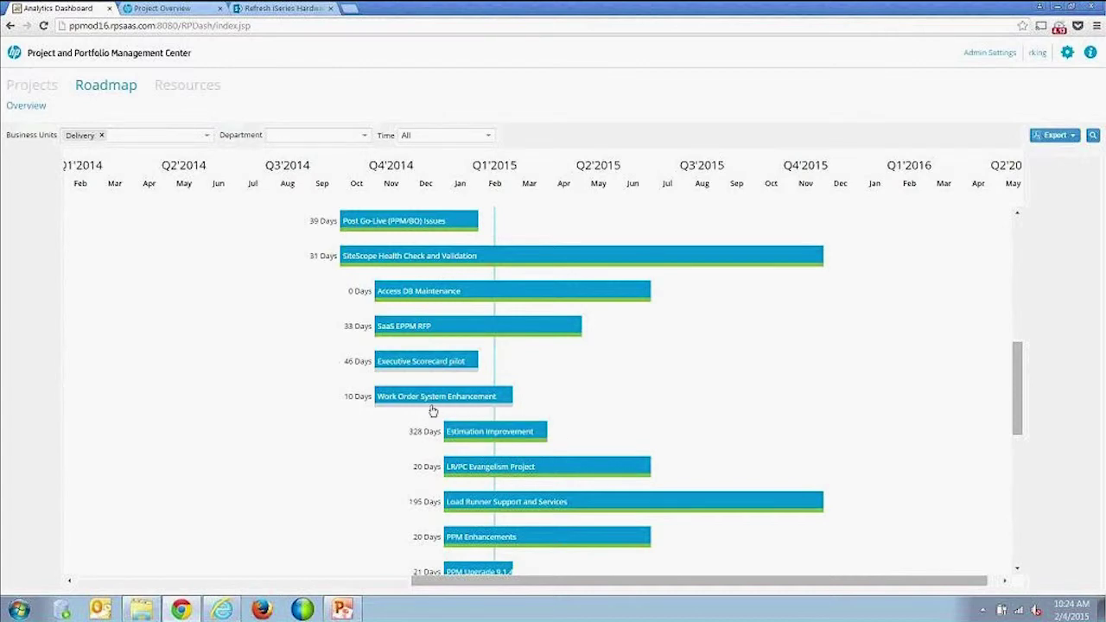
Expand the Access DB Maintenance project on the roadmap, view its project status report, and close the report
click(419, 294)
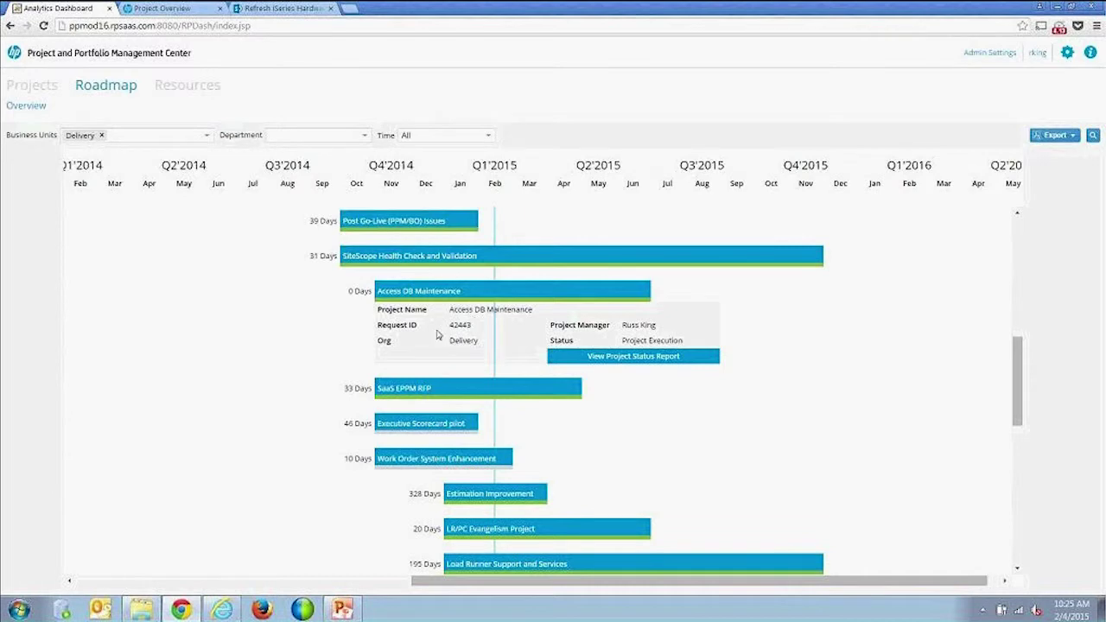
click(637, 357)
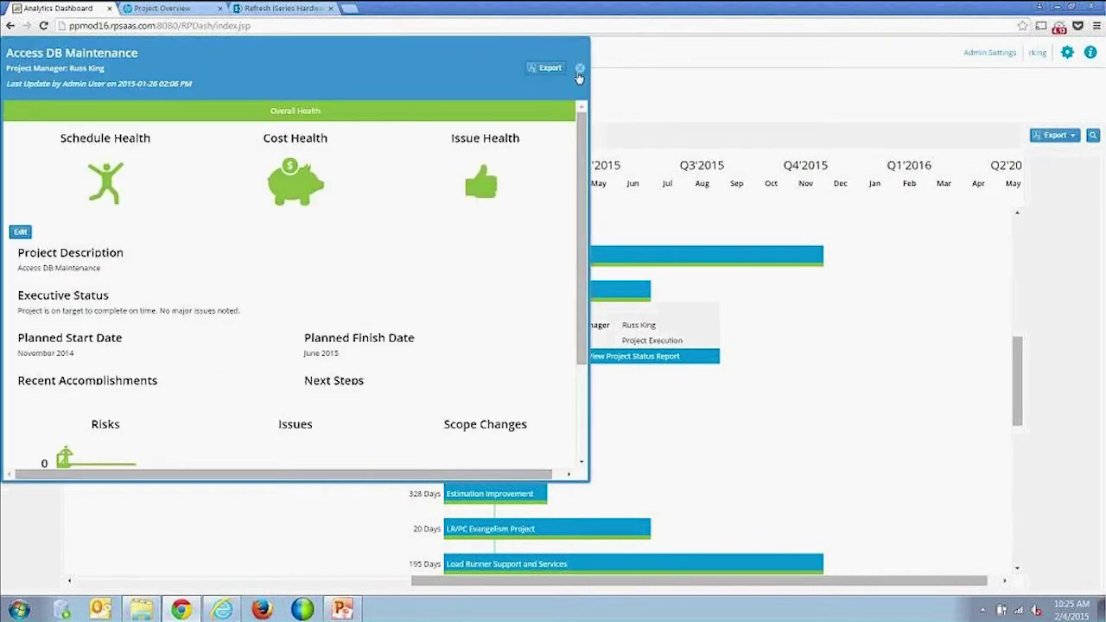
click(580, 68)
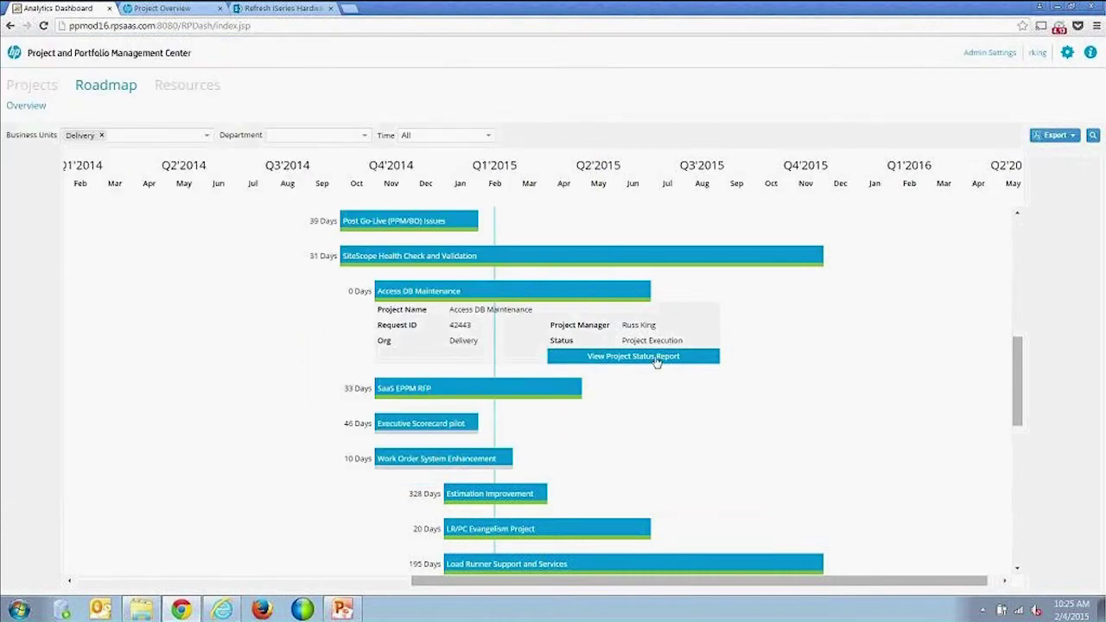
Look through the remaining Delivery projects on the roadmap around the expanded Access DB Maintenance project
scroll(681, 308, down, 4)
scroll(682, 308, up, 3)
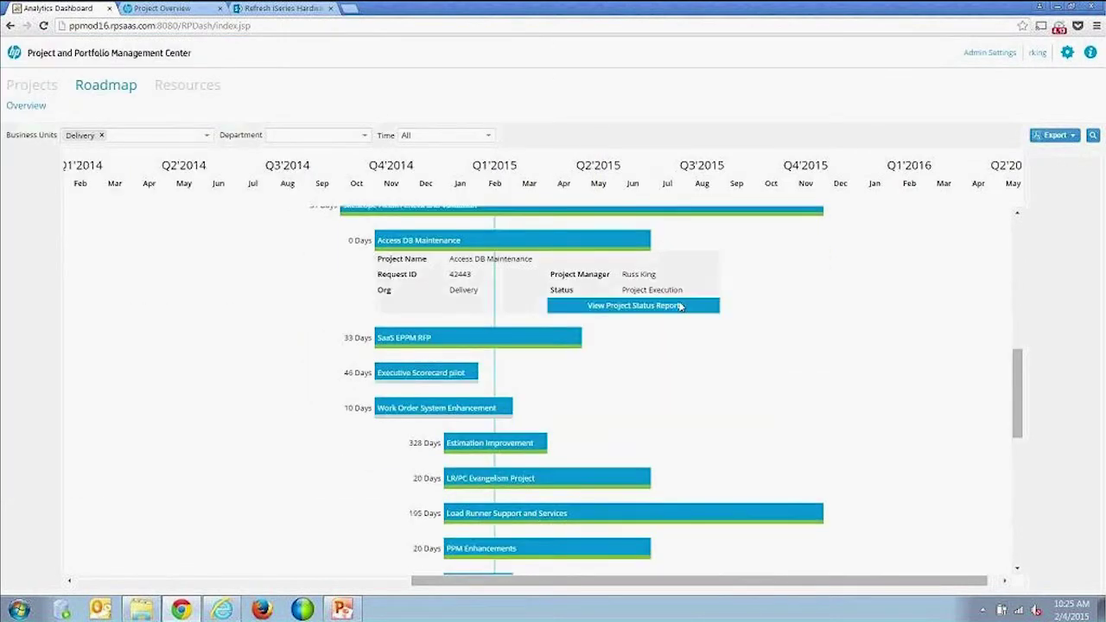
scroll(682, 308, down, 2)
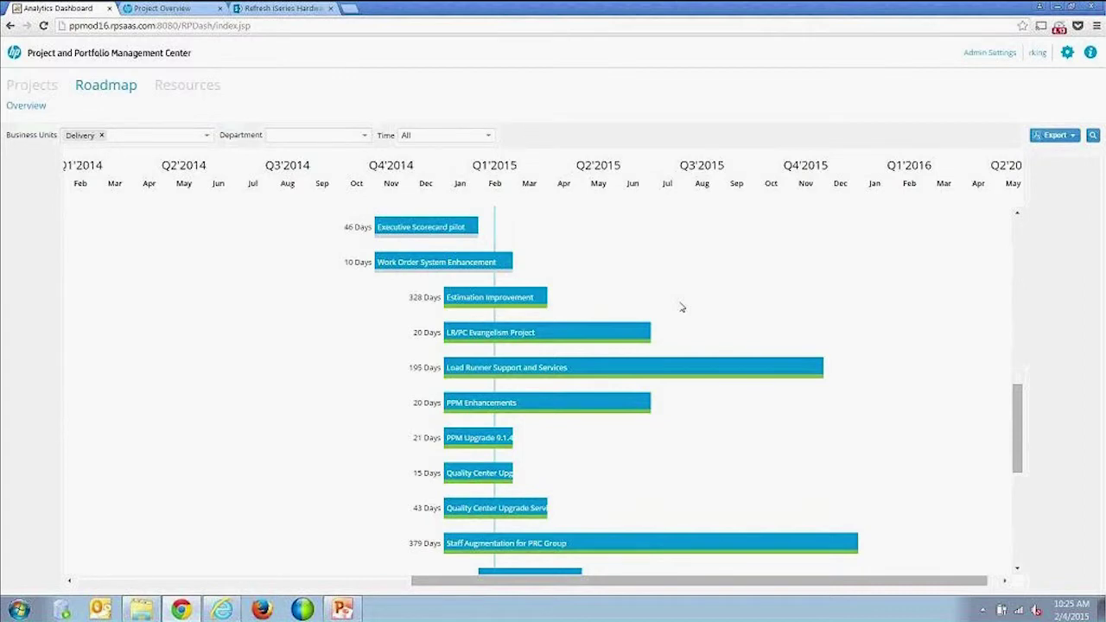
scroll(924, 317, up, 4)
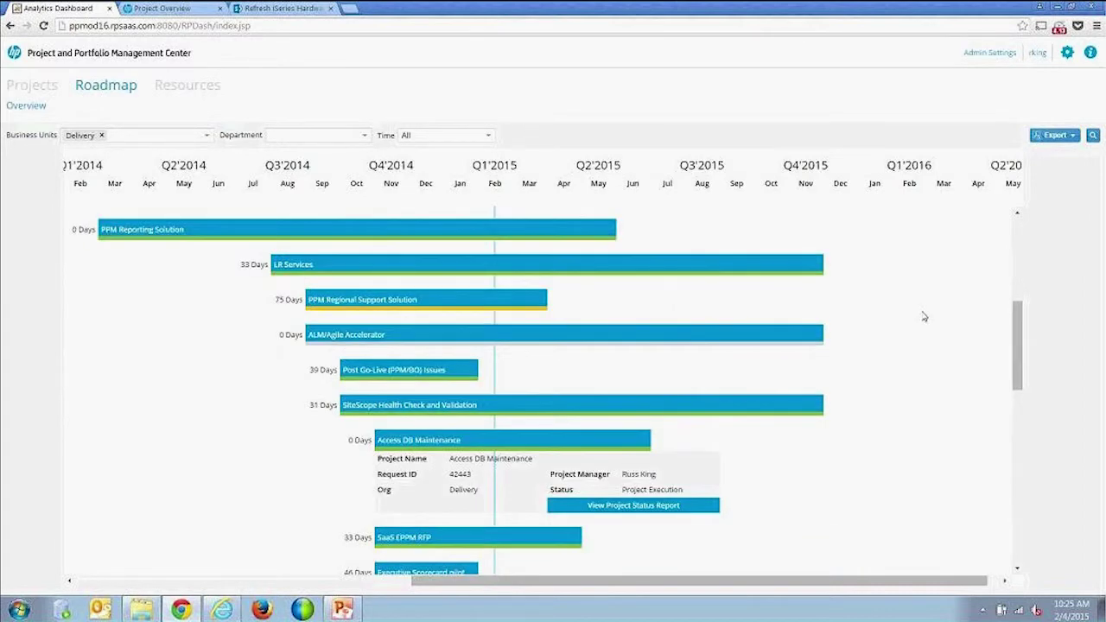
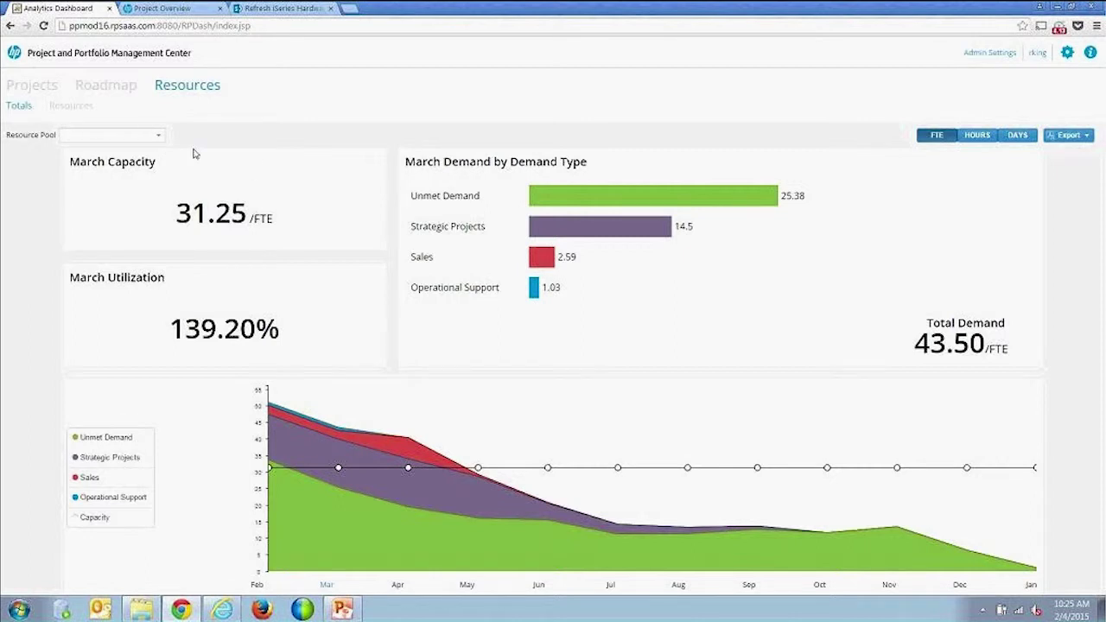
Check the resource pool choices on the resource totals, view the April figures, and return to March
click(160, 137)
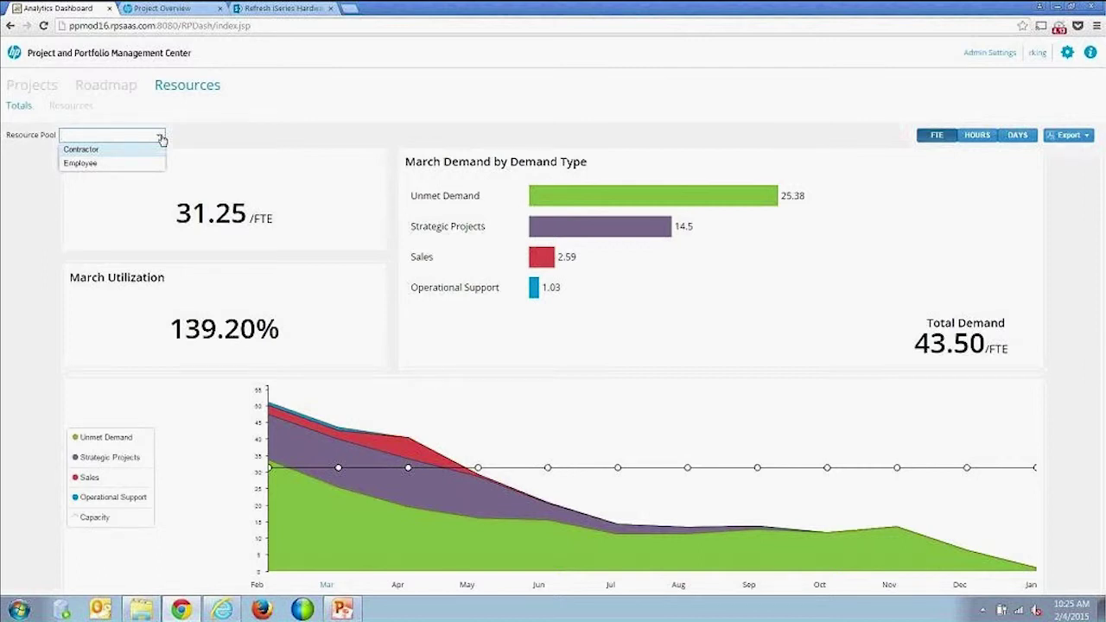
click(328, 135)
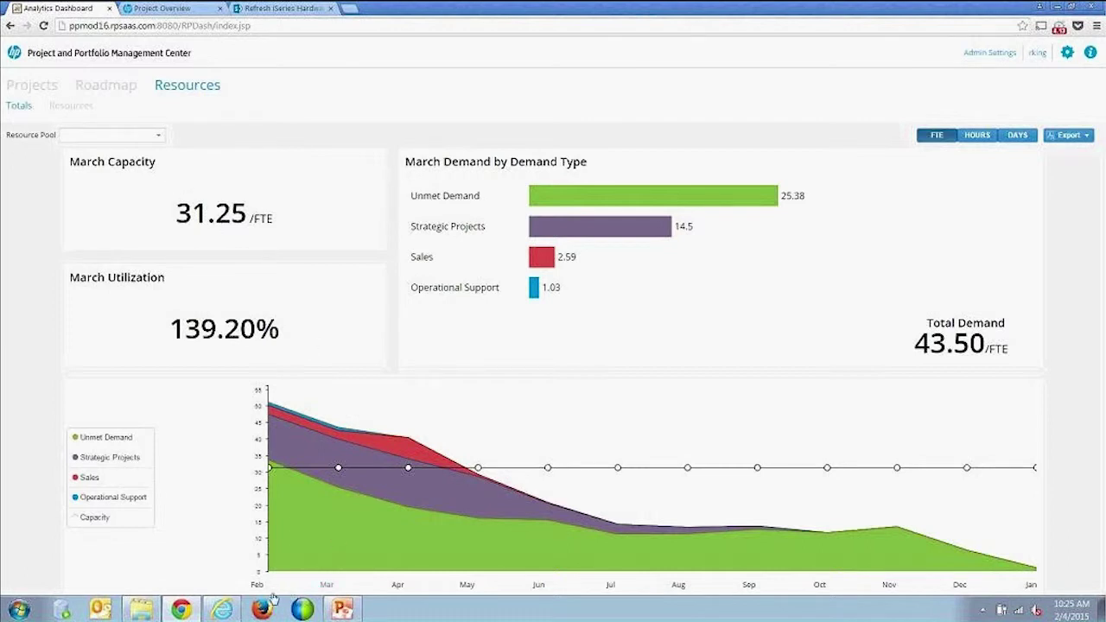
click(398, 595)
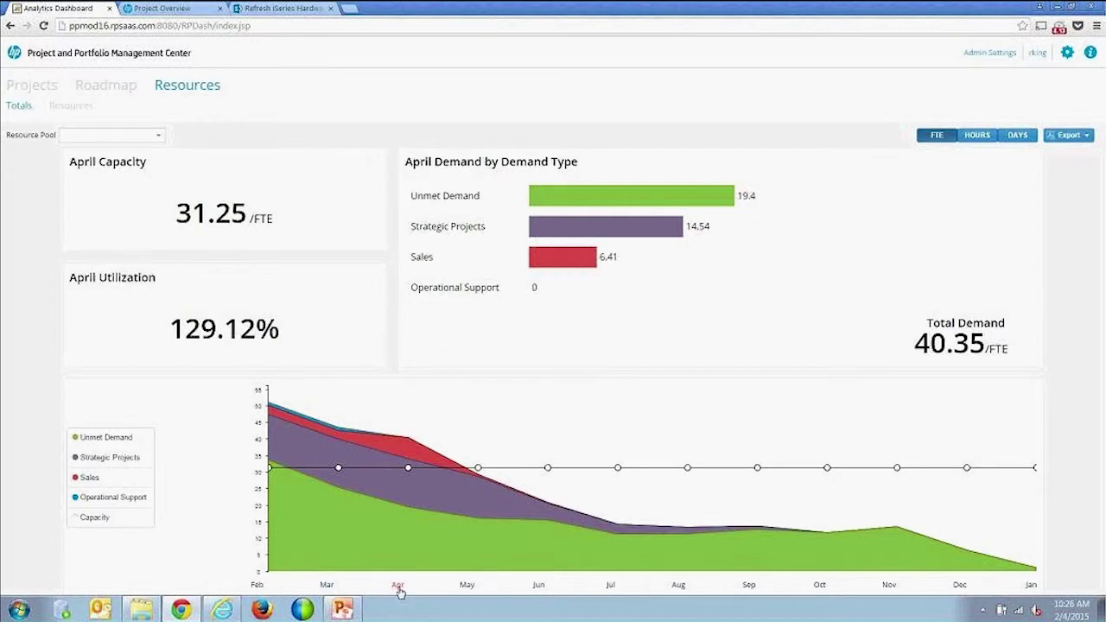
click(327, 587)
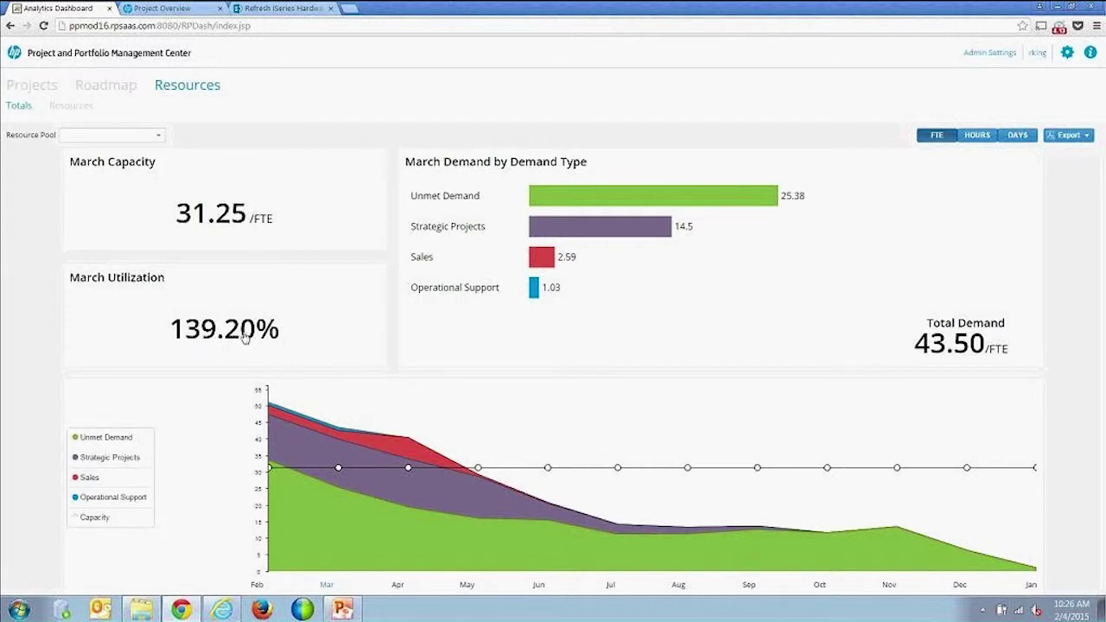
Compare the March resource totals in hours, days and FTE, ending with FTE as the unit
click(975, 137)
click(1017, 136)
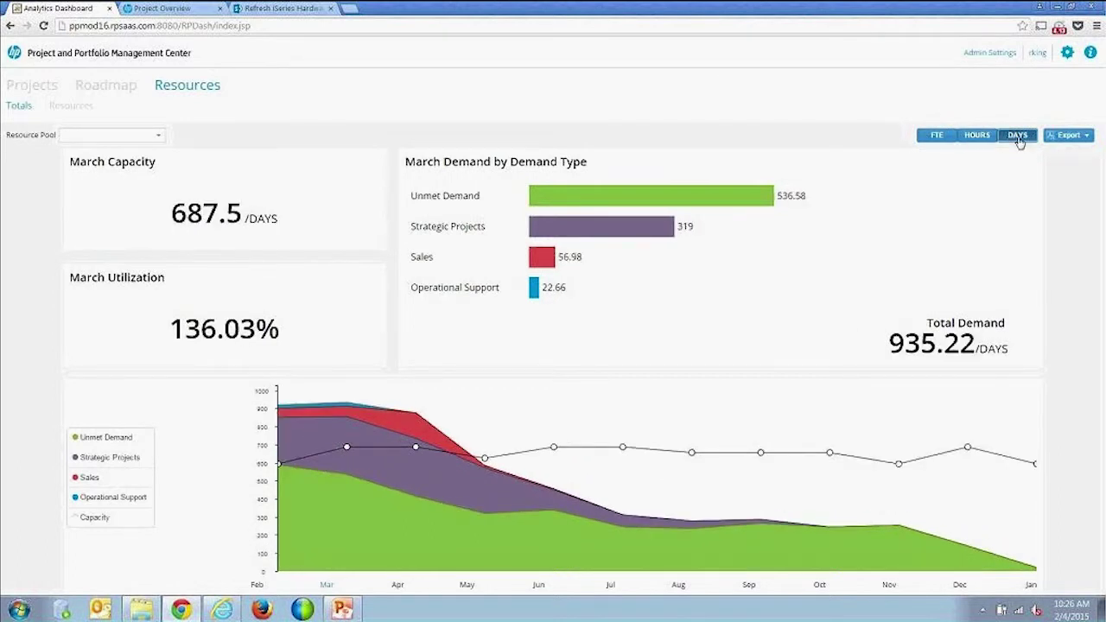
click(938, 138)
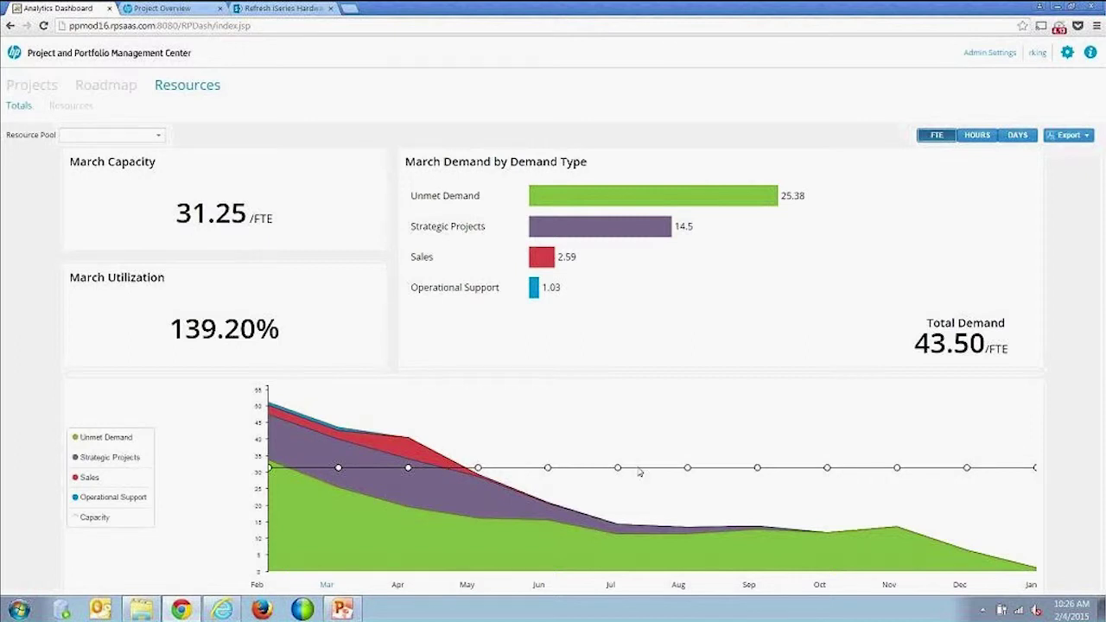
click(977, 135)
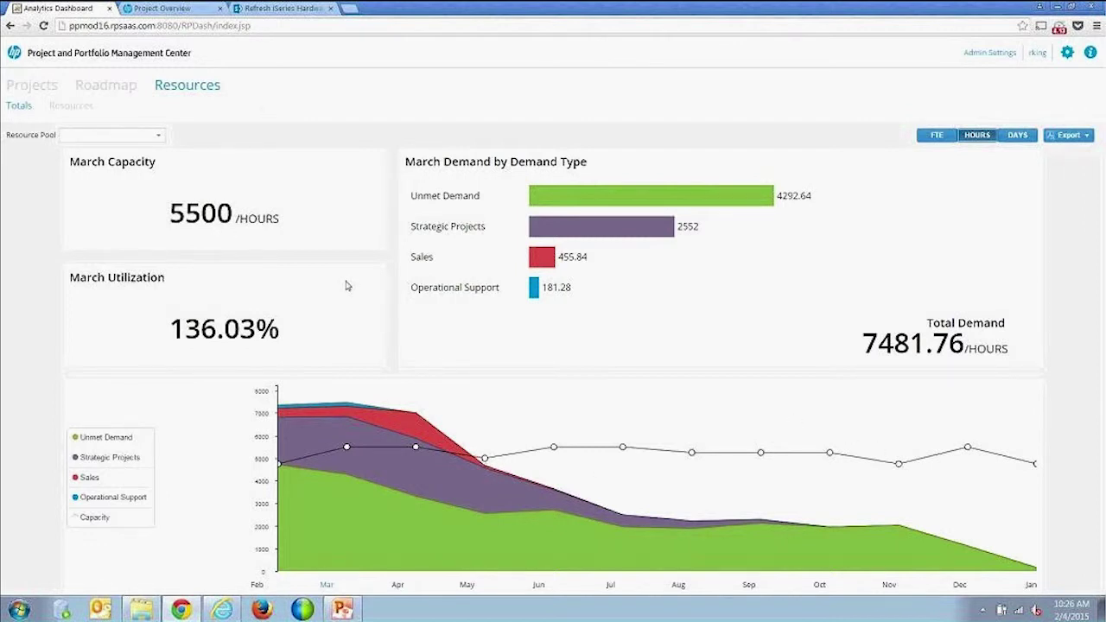
click(1015, 136)
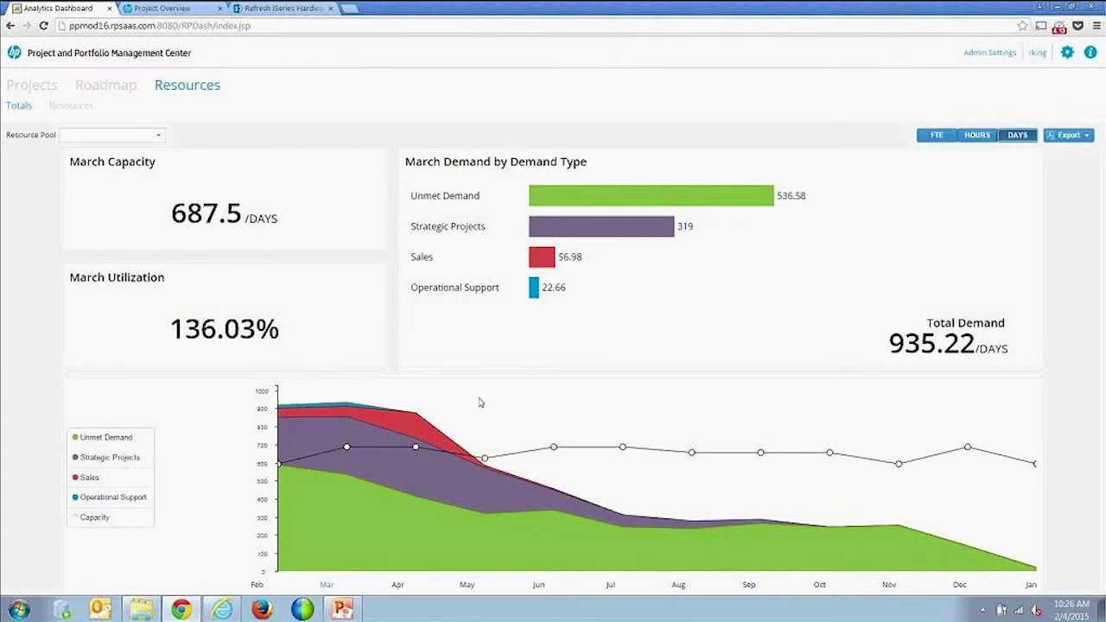
click(941, 136)
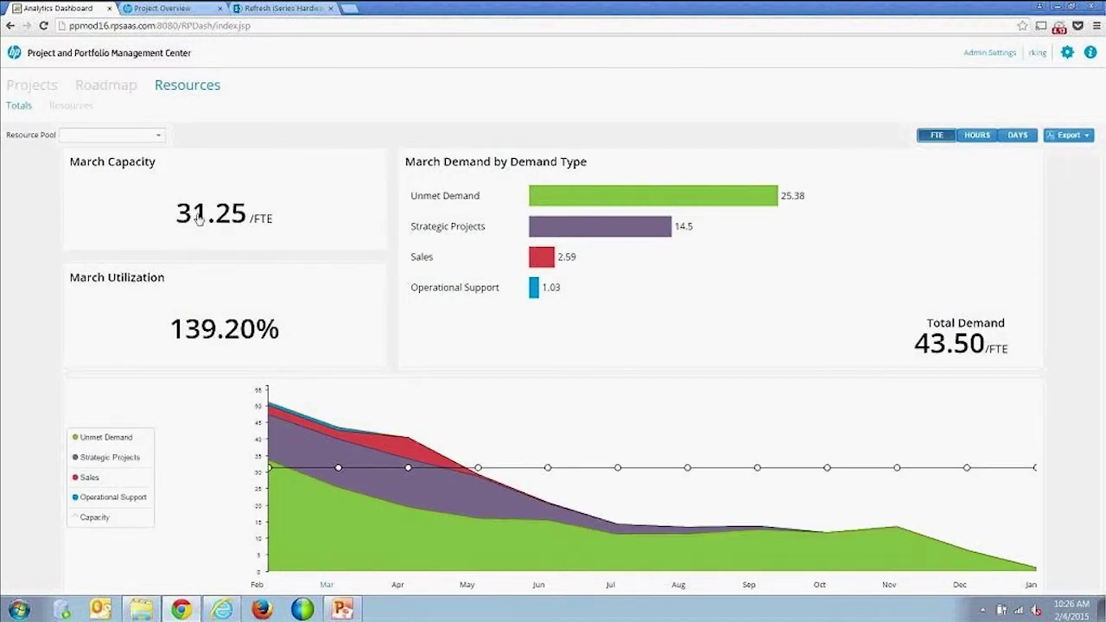
View the March breakdowns of capacity, utilization and Strategic Projects demand in turn, closing each one
click(199, 217)
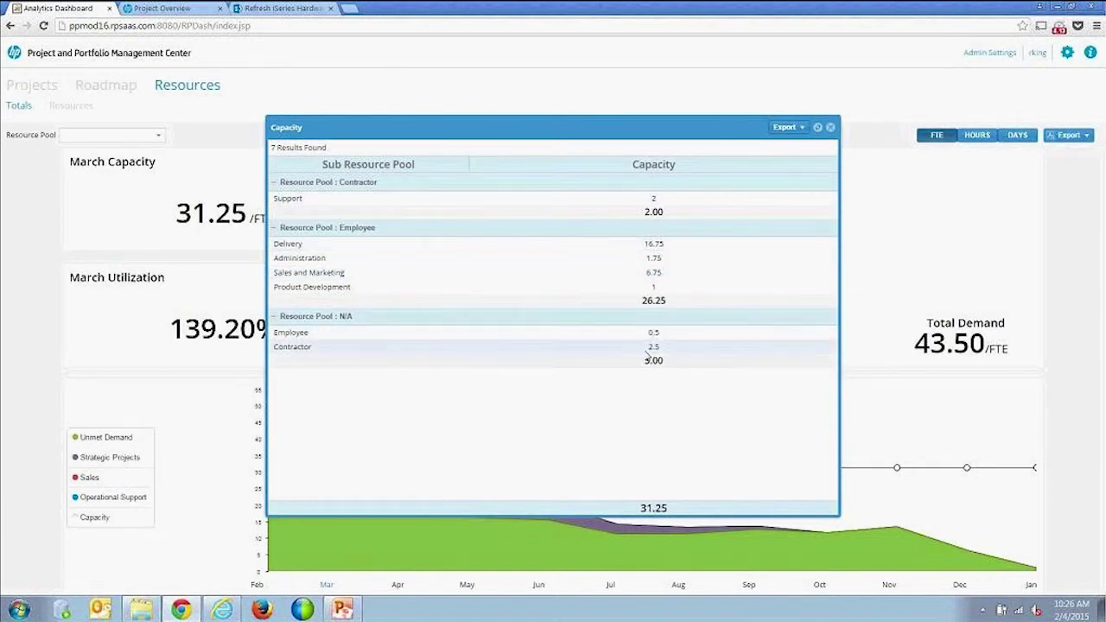
click(831, 128)
click(240, 333)
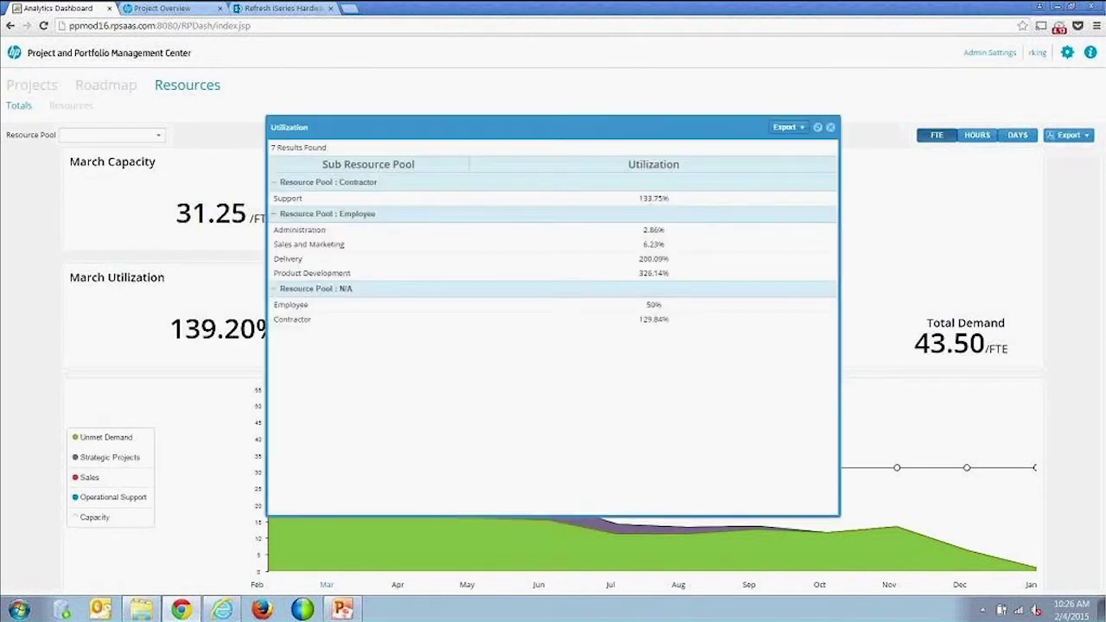
click(830, 128)
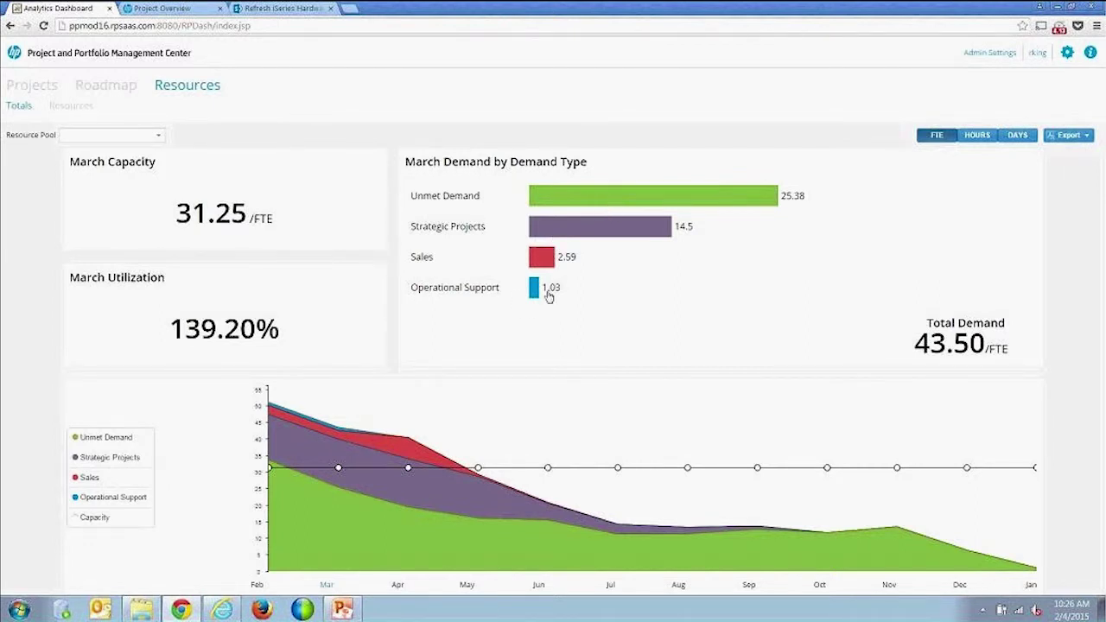
click(595, 234)
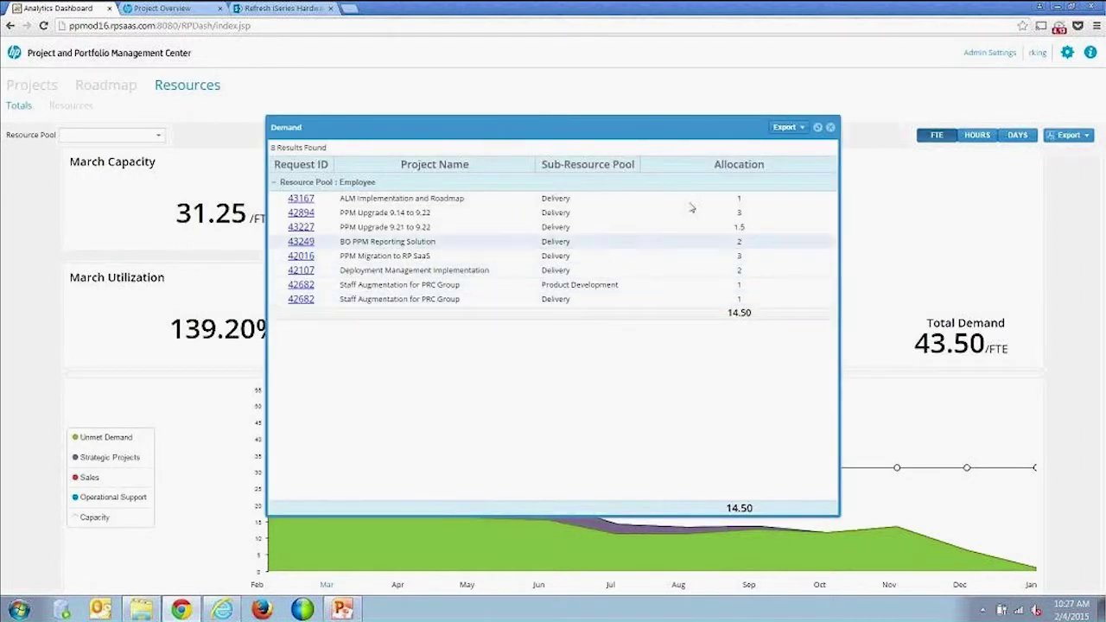
click(831, 128)
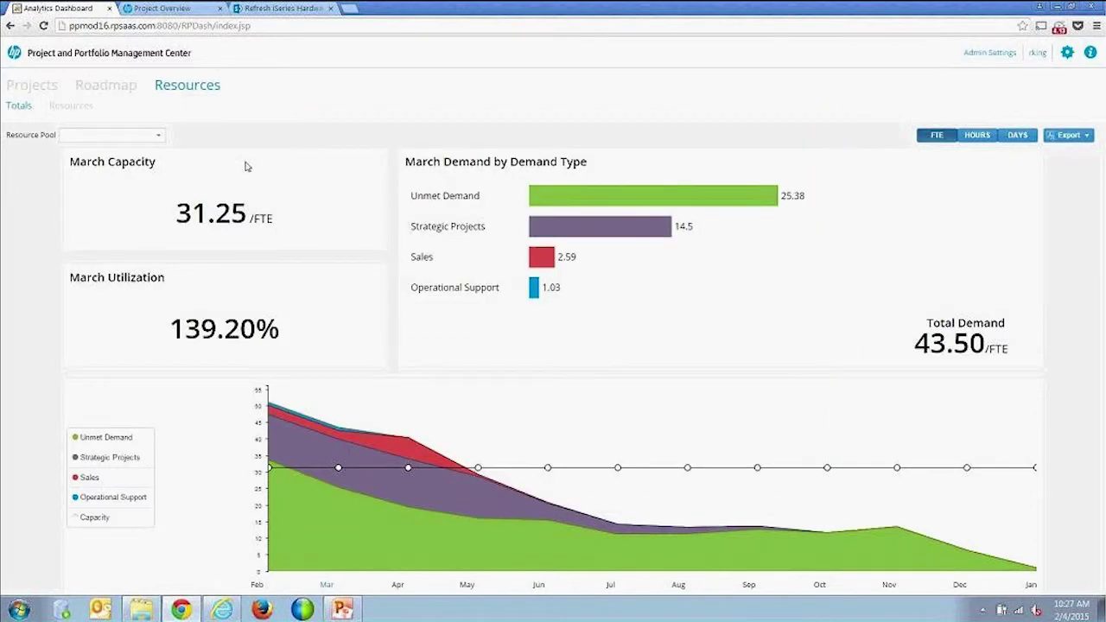
Open the per-pool Resources view and show only the Employee - Delivery pool, deselecting Contractor Support and Employee Administration
click(71, 106)
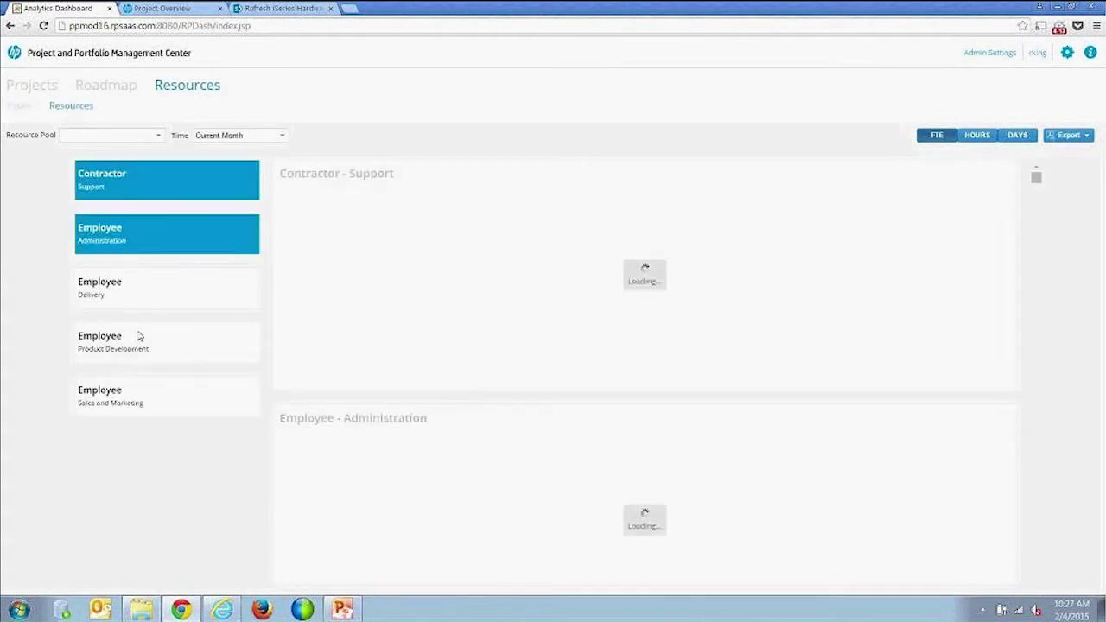
click(143, 297)
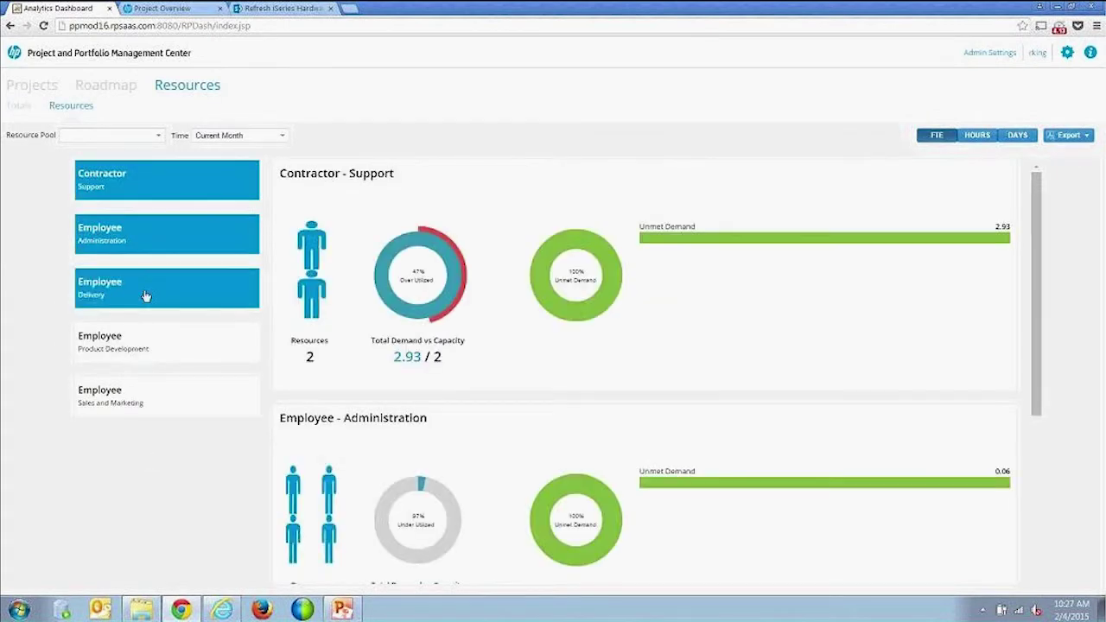
click(158, 176)
click(160, 238)
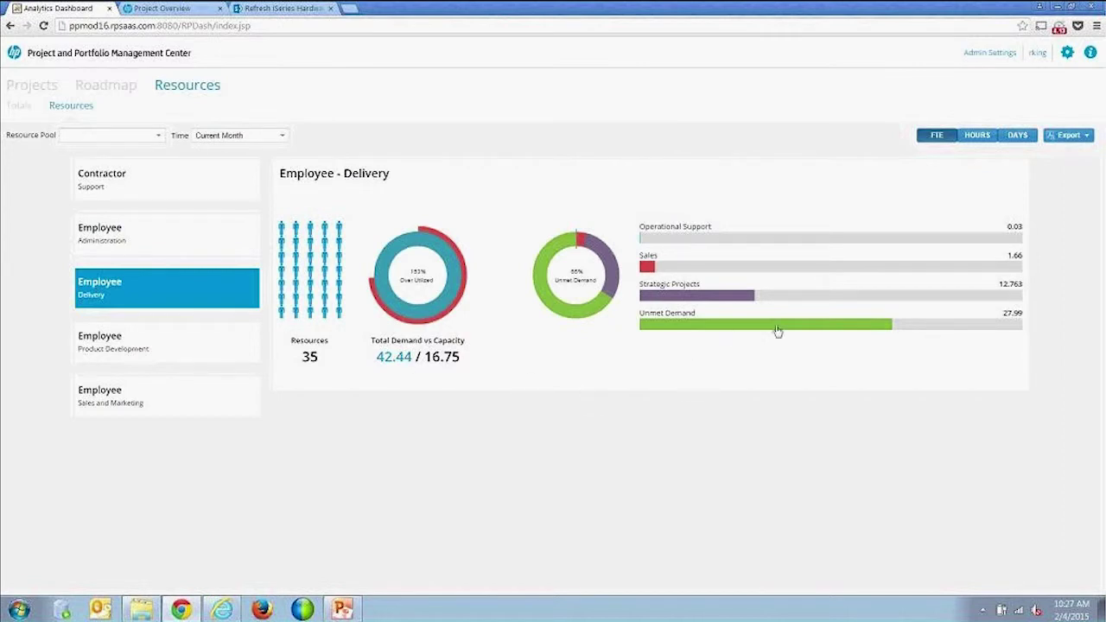
View the total demand details for Employee - Delivery, examine the allocations across the resource columns, and close the list
click(431, 307)
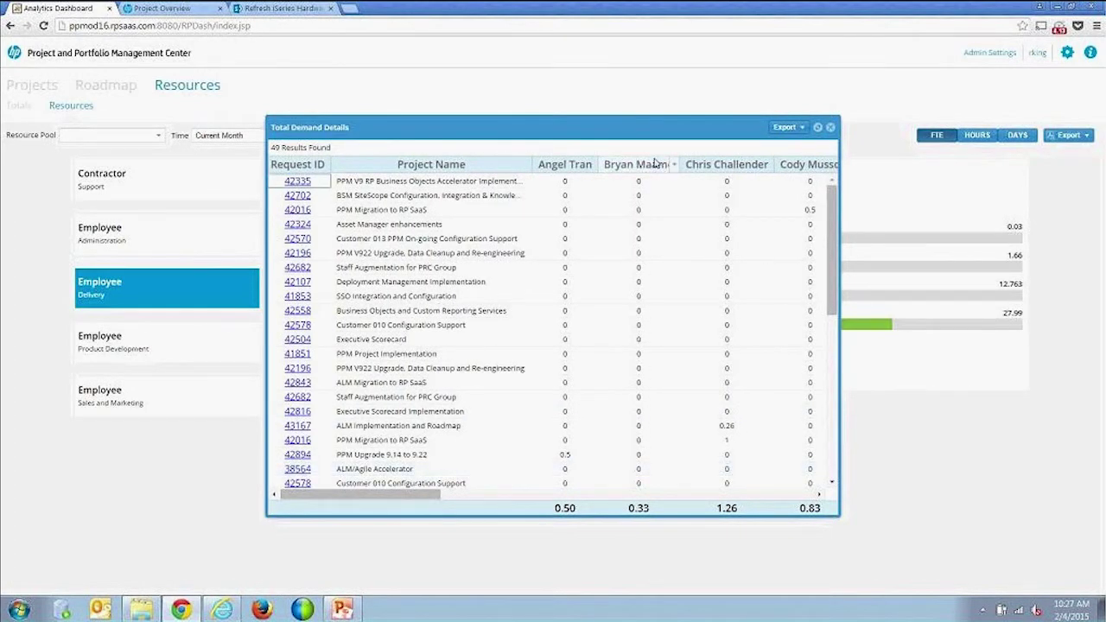
drag(437, 494, 773, 545)
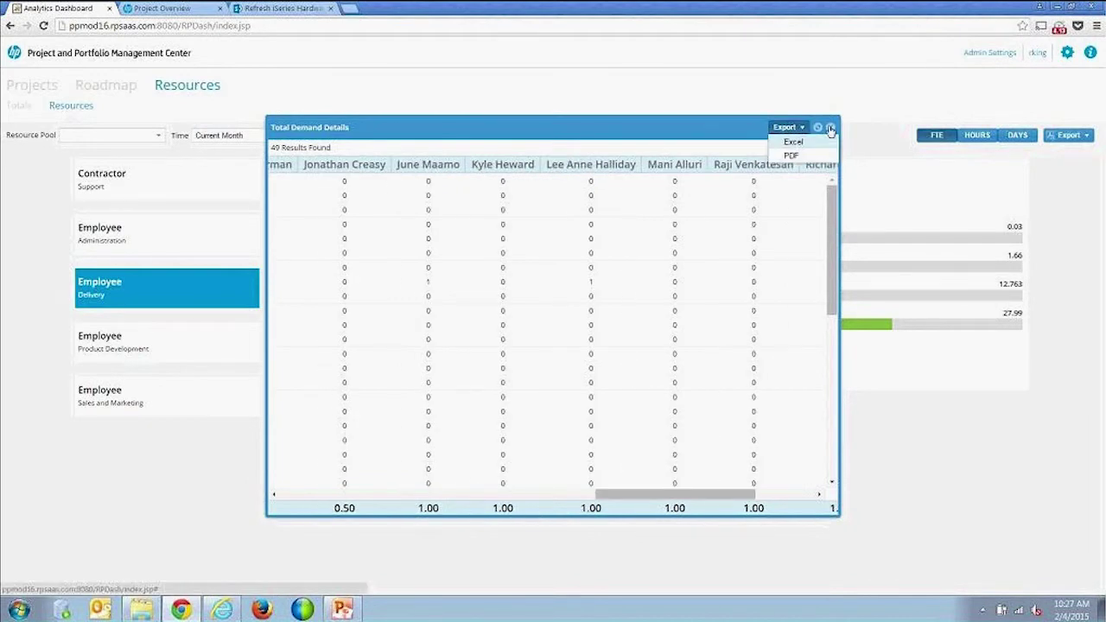
click(829, 129)
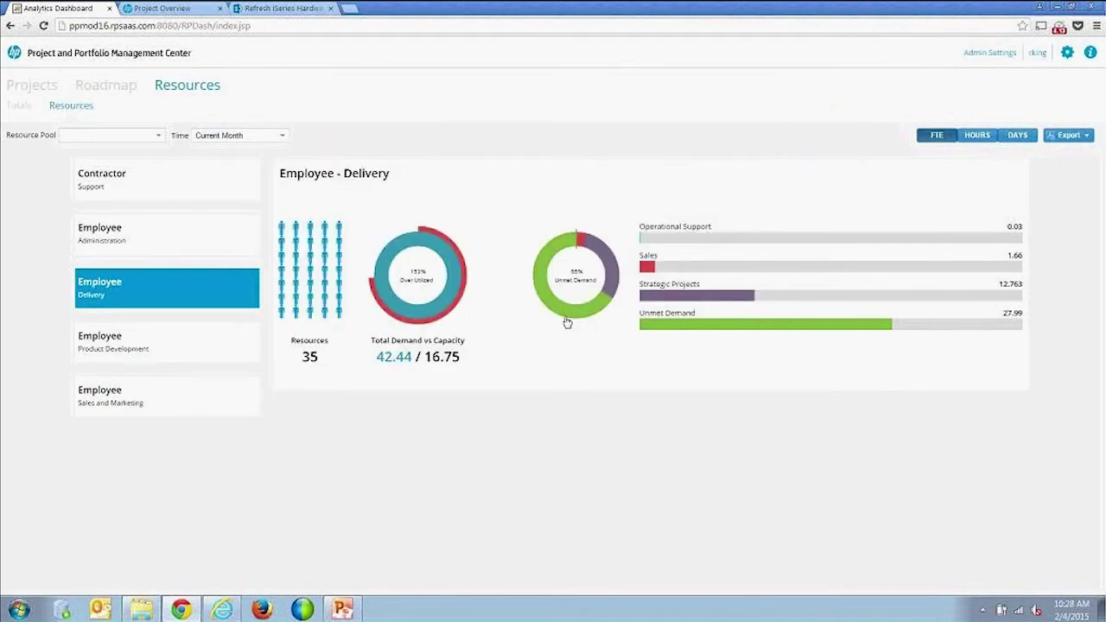
View the unmet demand details from the Employee - Delivery demand ring, examine the role columns and totals, and close the list
click(545, 261)
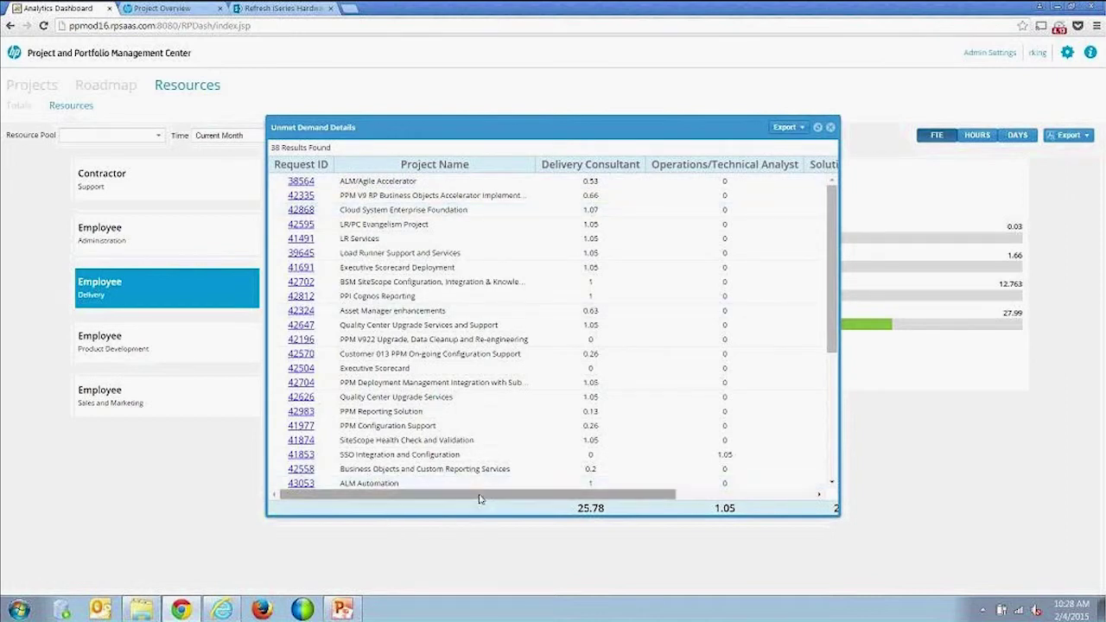
drag(474, 494, 707, 499)
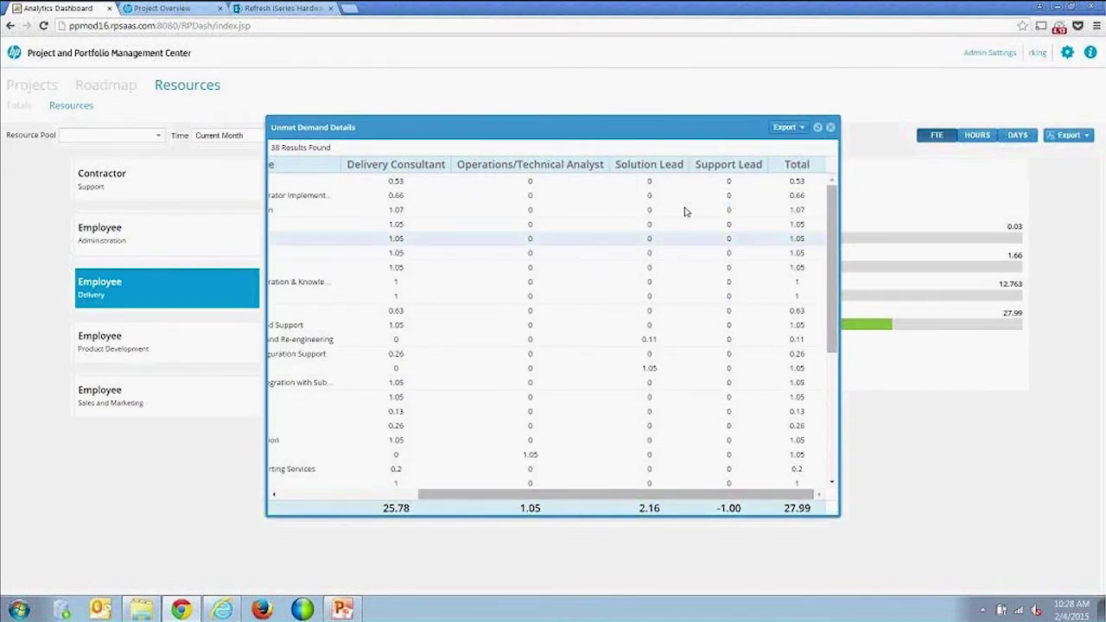
scroll(664, 265, down, 3)
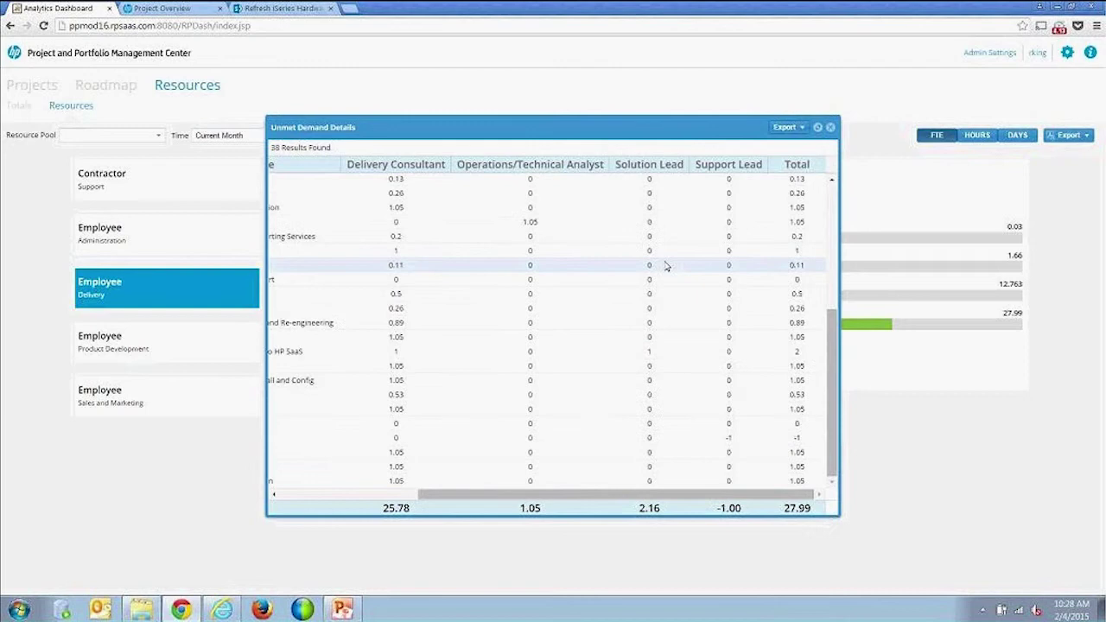
click(832, 128)
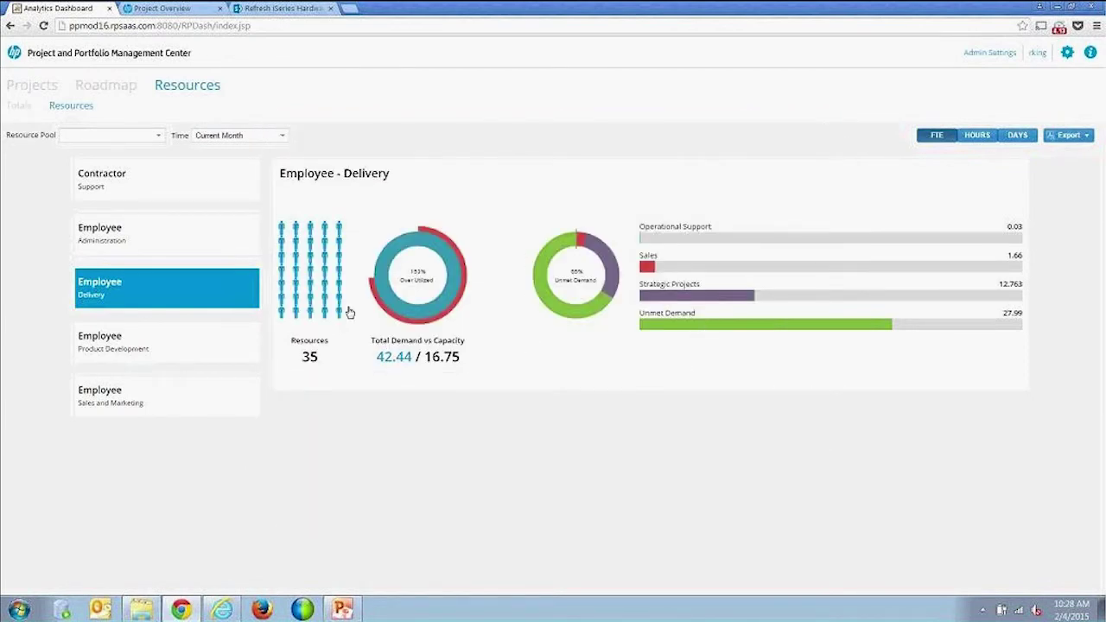
View the capacity of the individual Employee - Delivery resources grouped by role, and close the list
click(292, 279)
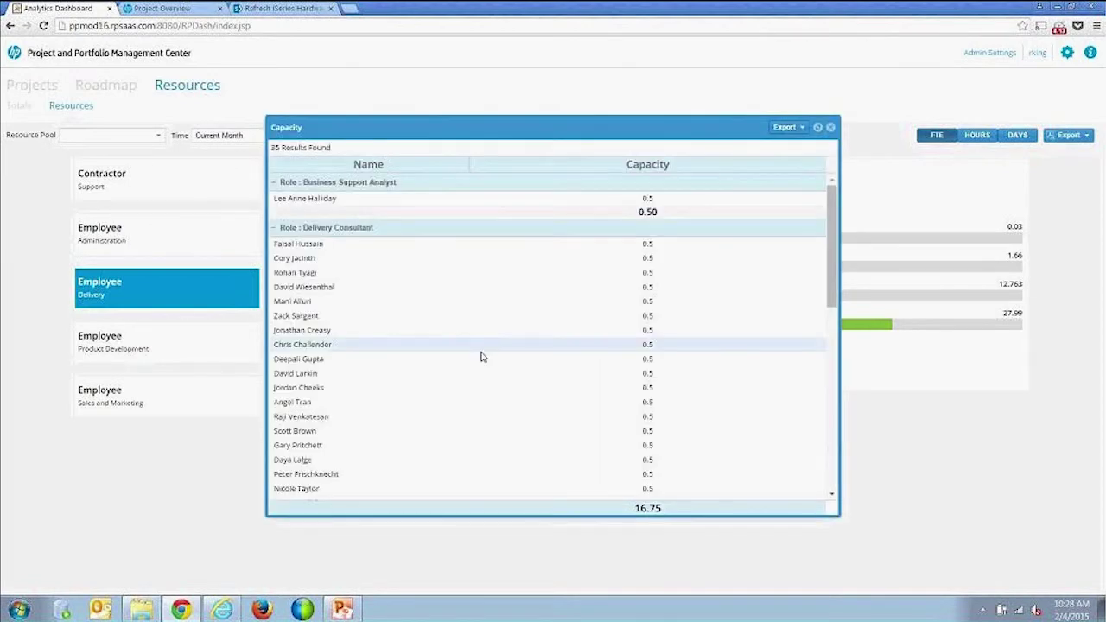
scroll(482, 357, down, 3)
scroll(378, 263, down, 3)
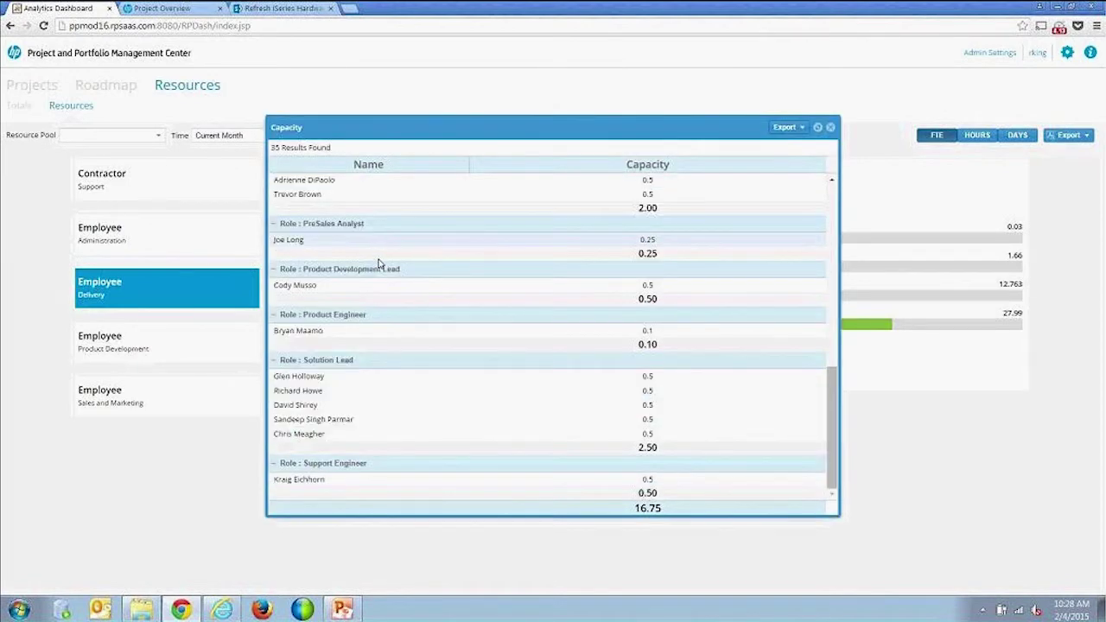
scroll(378, 263, up, 6)
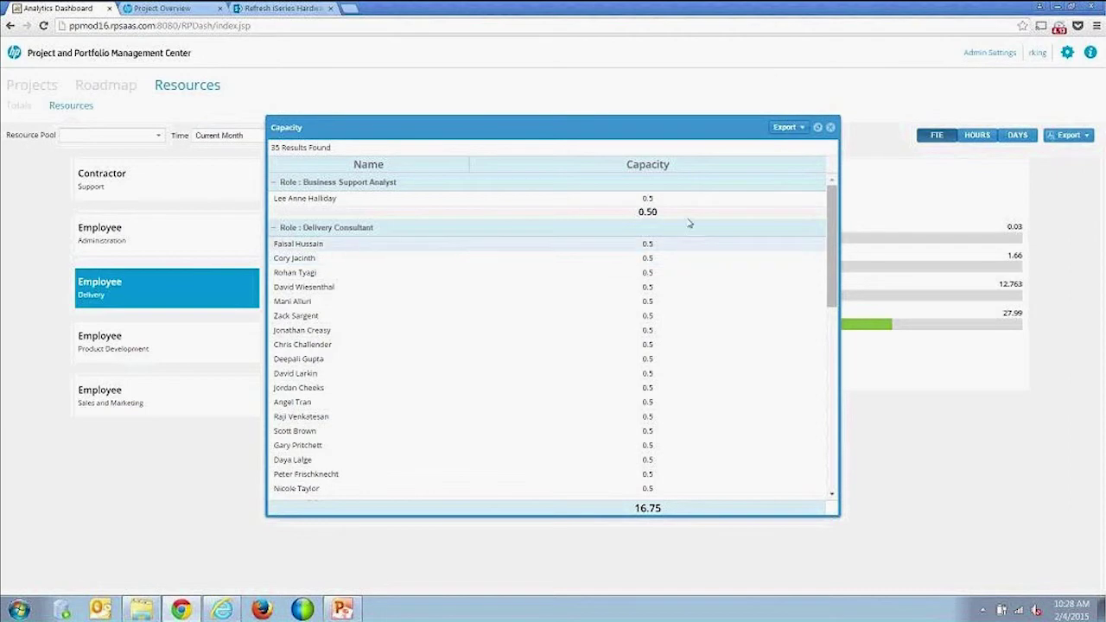
click(832, 129)
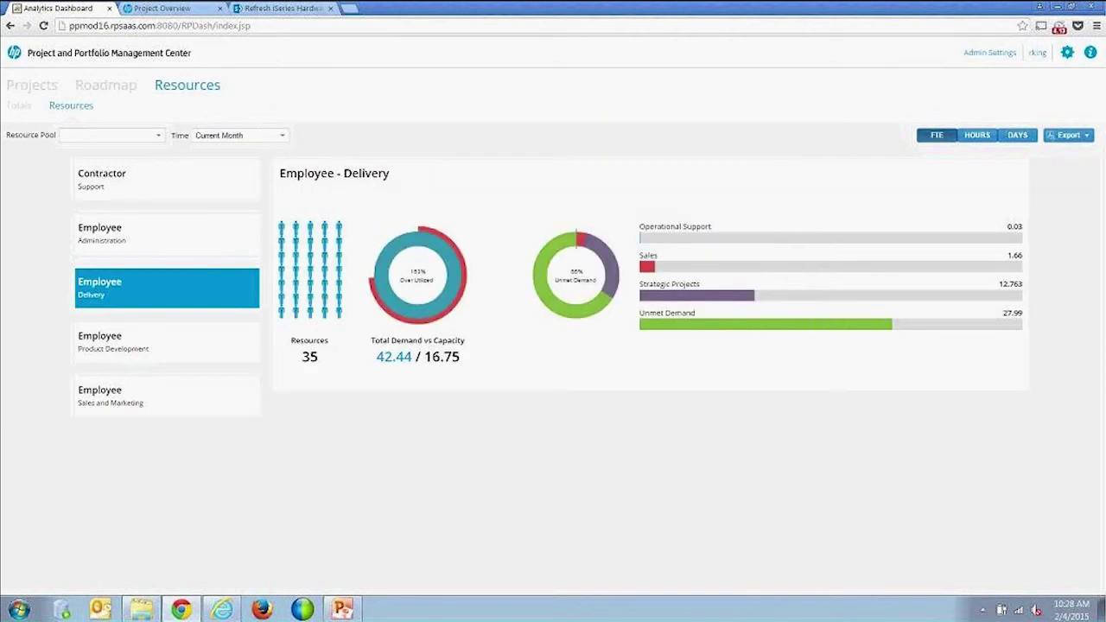
View the Employee - Delivery unmet demand by role, sort it ascending by project name, review all role groups, and close the list
click(706, 328)
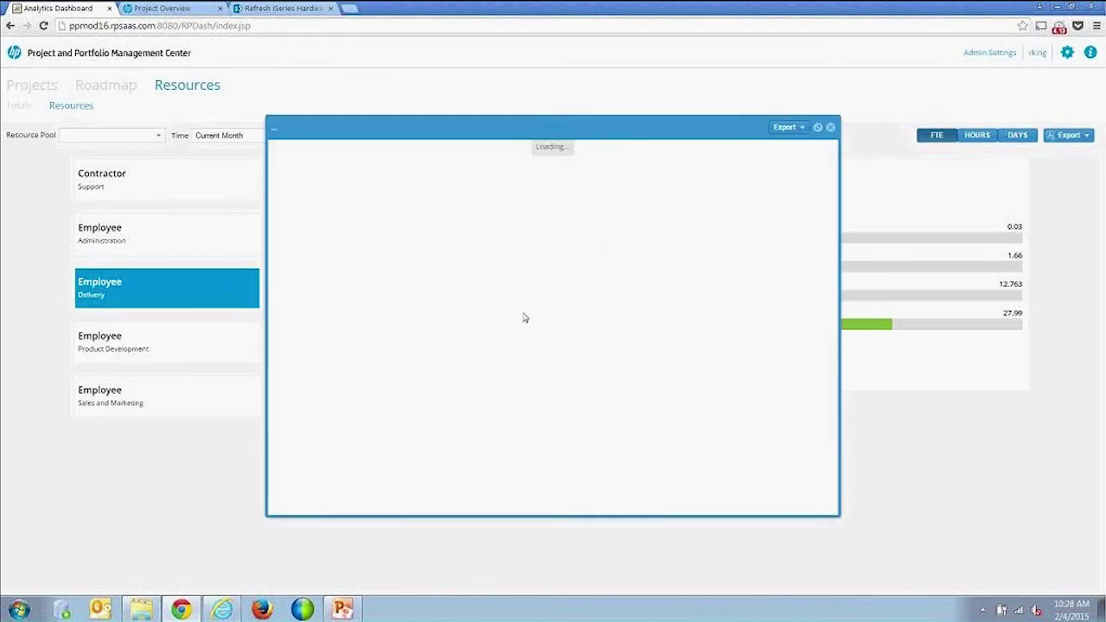
scroll(493, 242, down, 5)
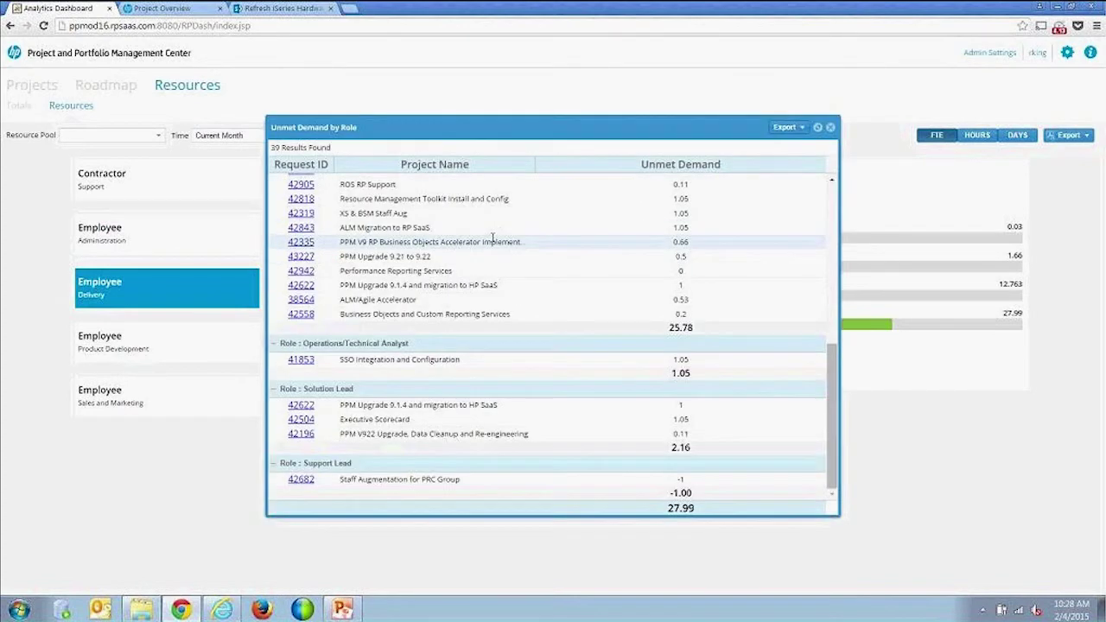
scroll(432, 212, up, 5)
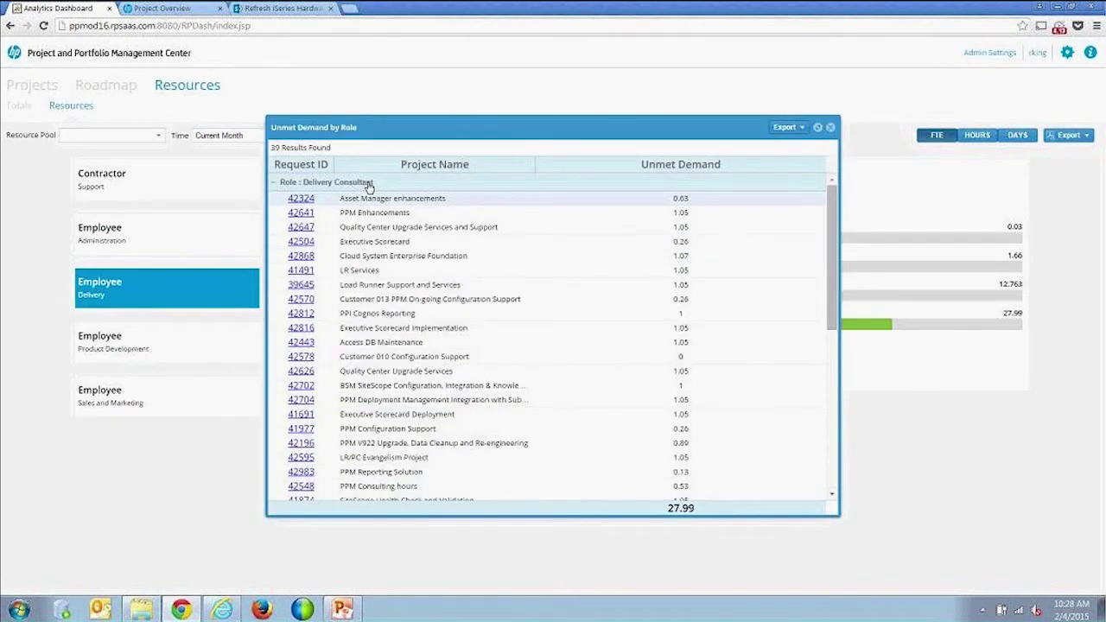
click(437, 164)
scroll(423, 252, down, 5)
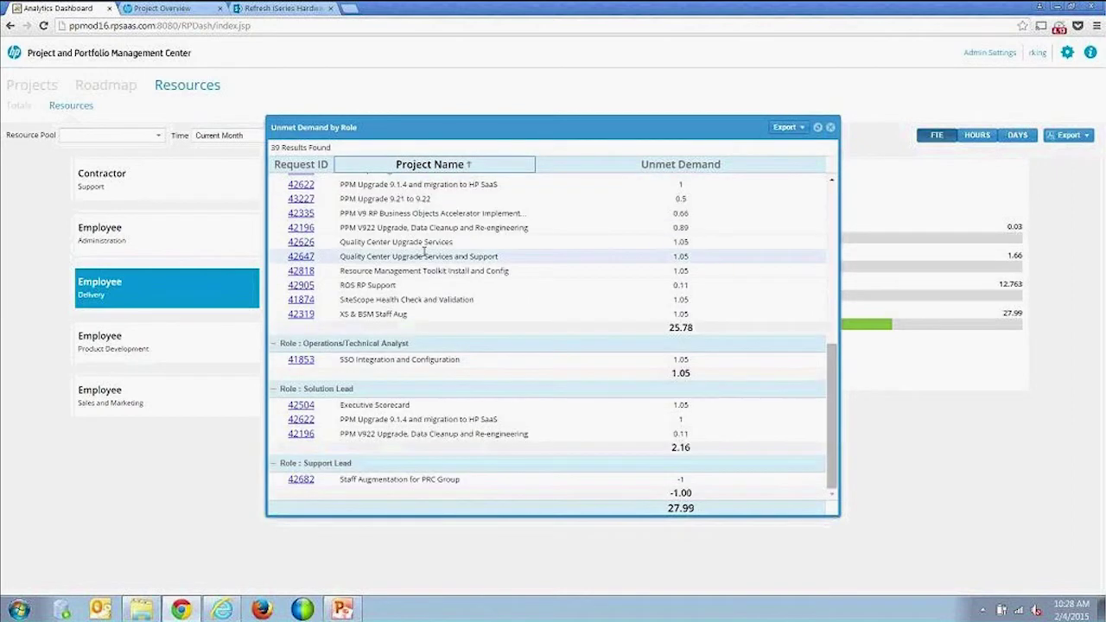
scroll(424, 252, up, 5)
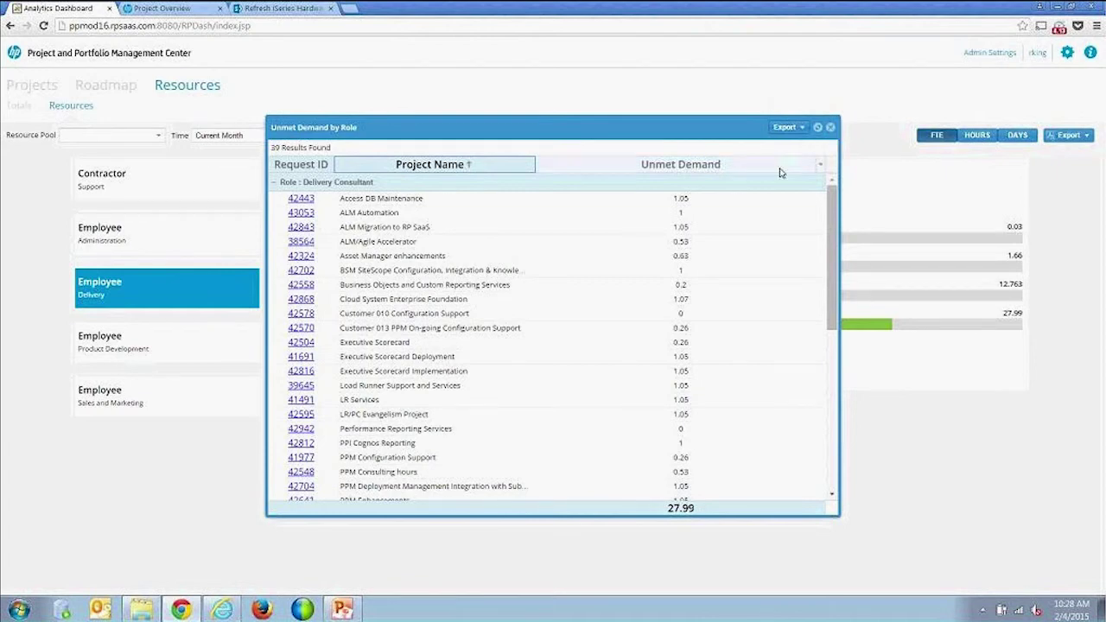
click(830, 128)
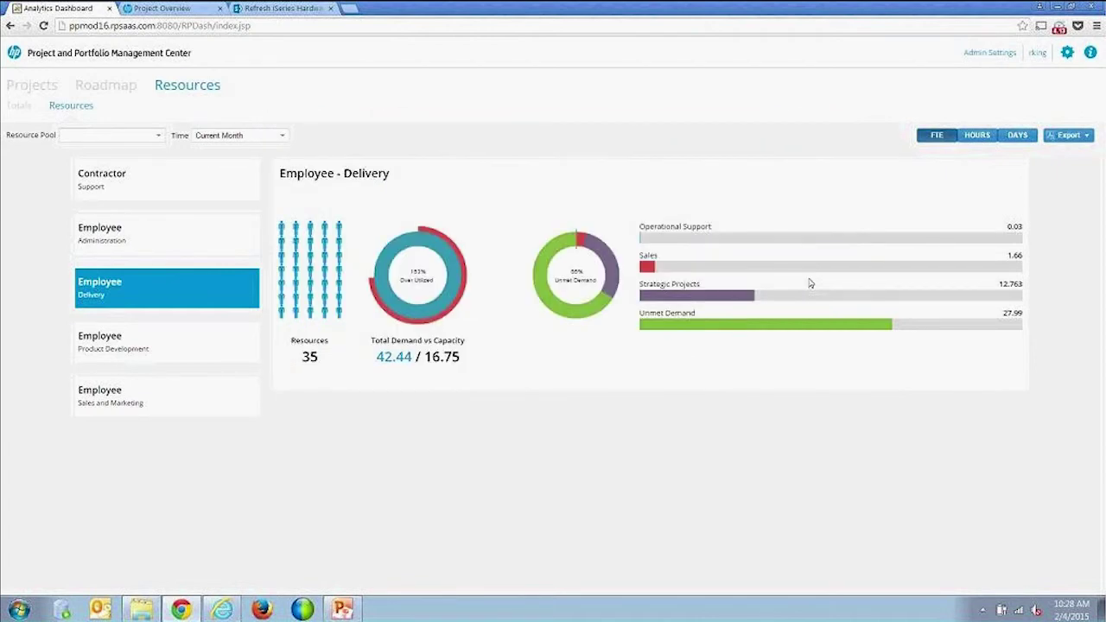